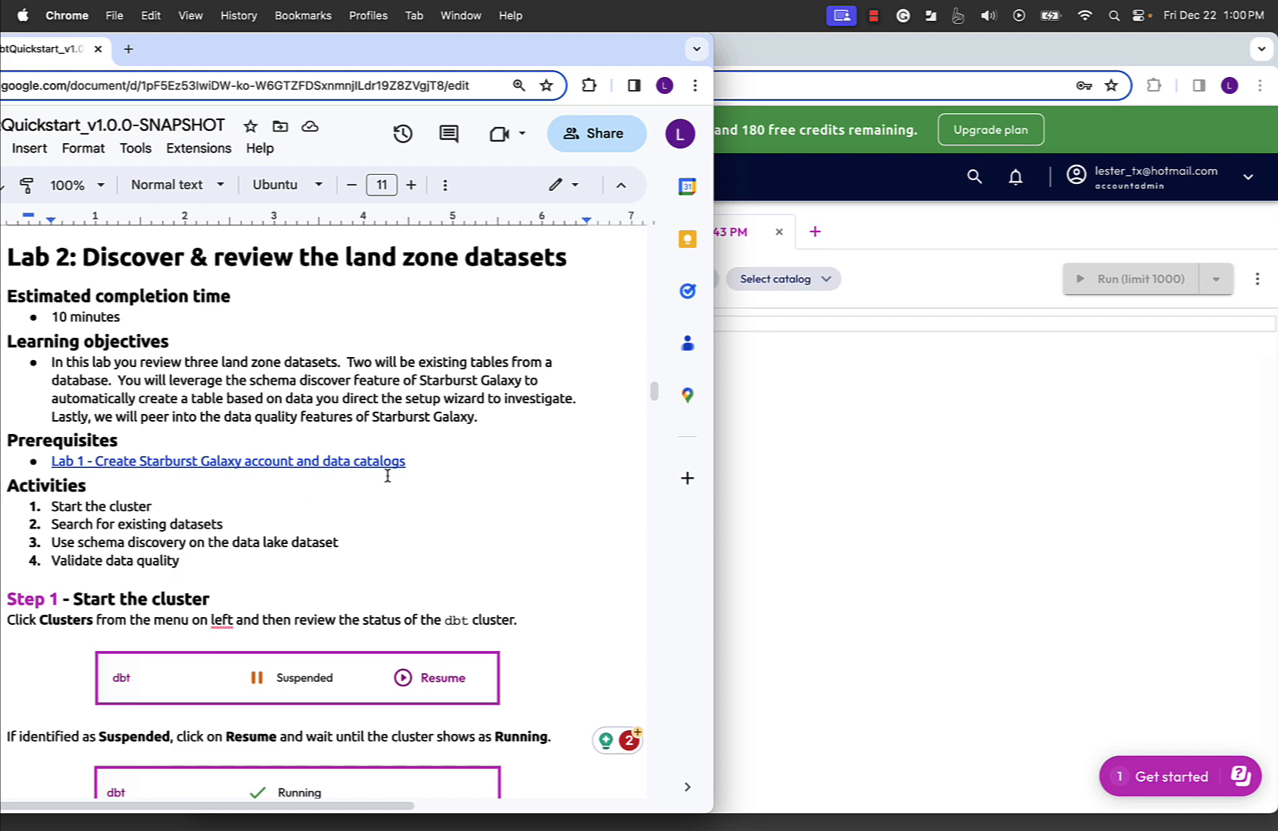
# - Review the Lab 2 cluster instructions and check the dbt cluster's status on the Clusters page in Starburst Galaxy
pyautogui.scroll(-1, 399, 506)
pyautogui.scroll(-3, 401, 506)
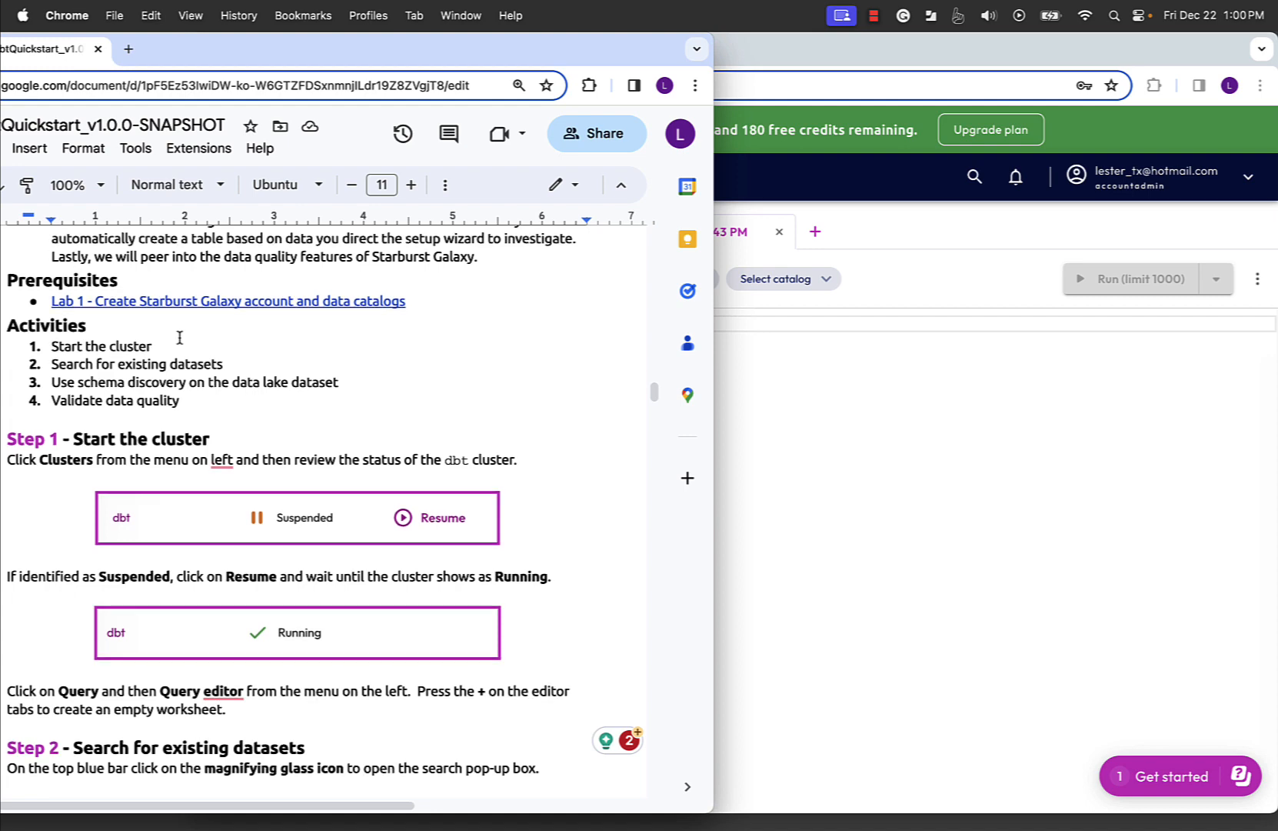
pyautogui.scroll(3, 179, 338)
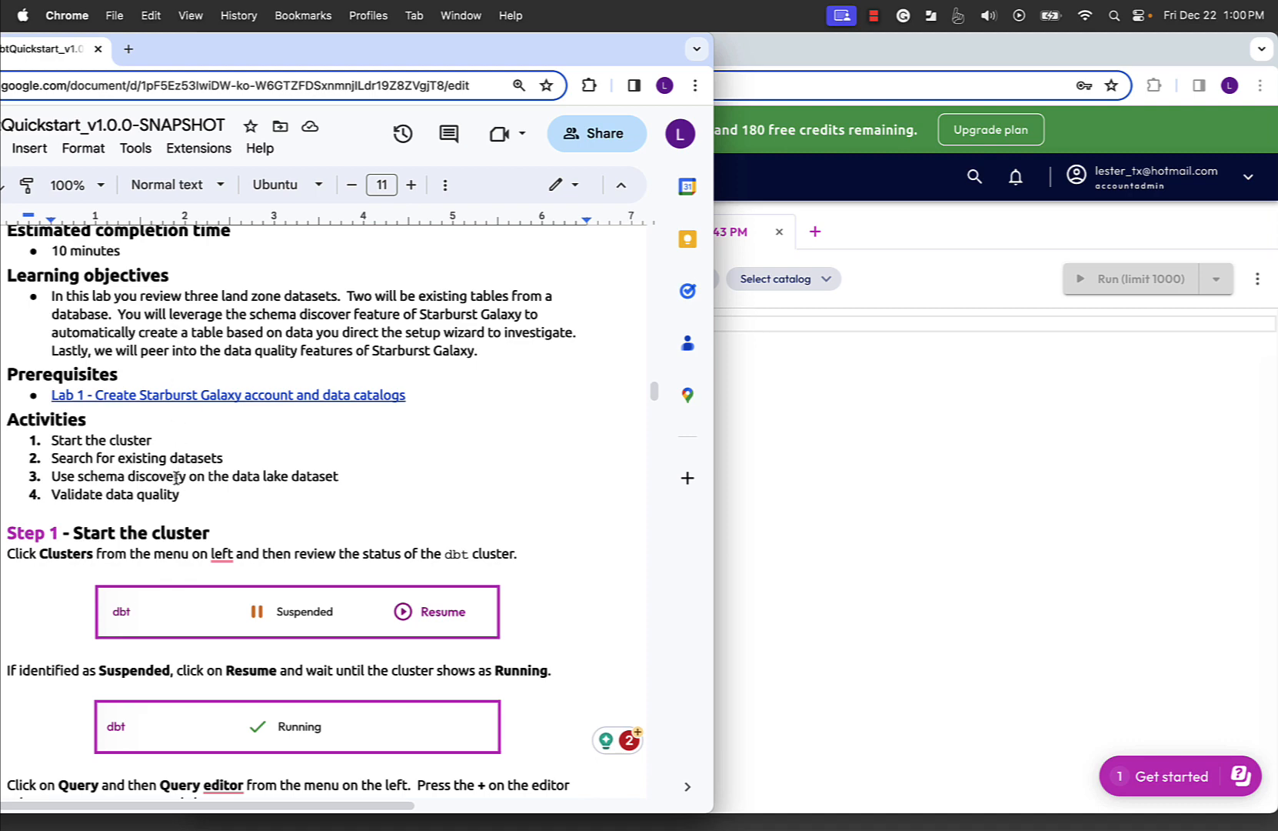
pyautogui.scroll(-3, 175, 477)
pyautogui.click(898, 441)
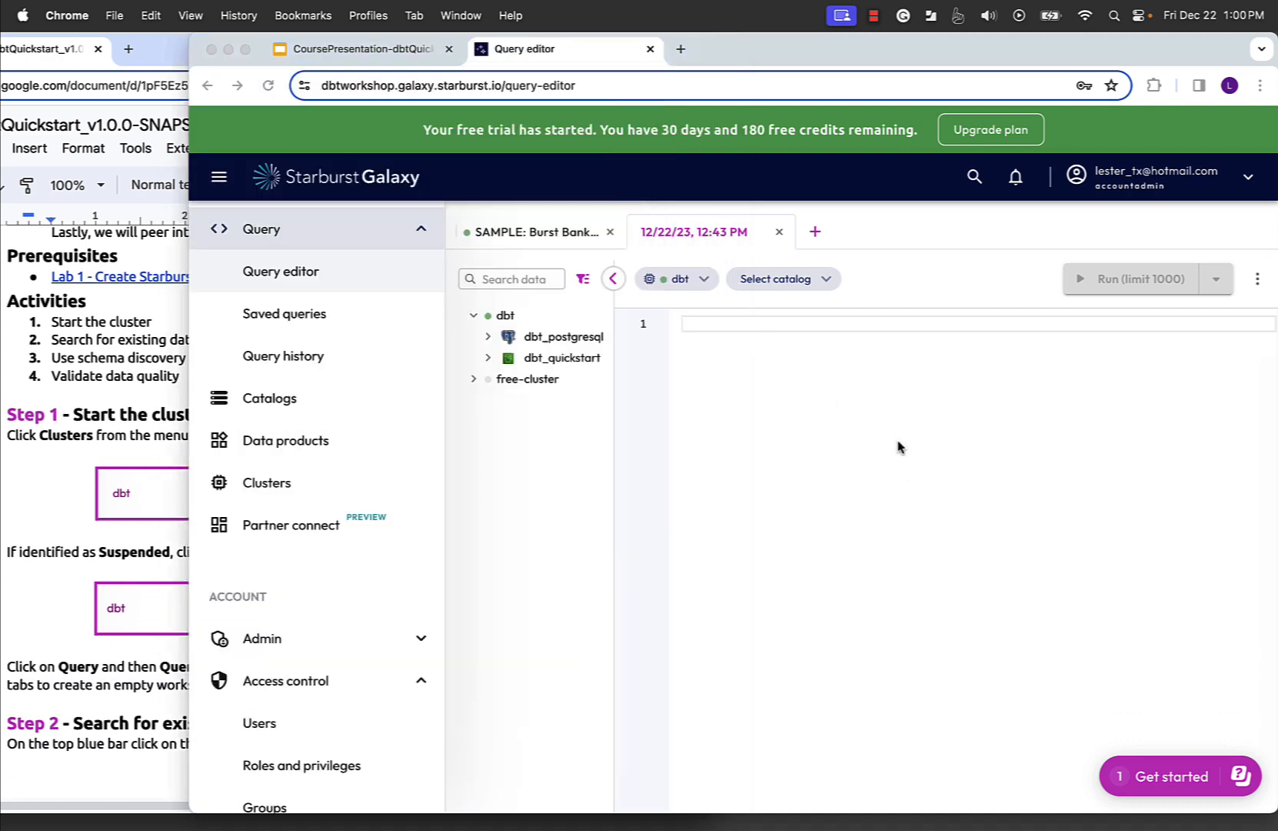
pyautogui.click(283, 504)
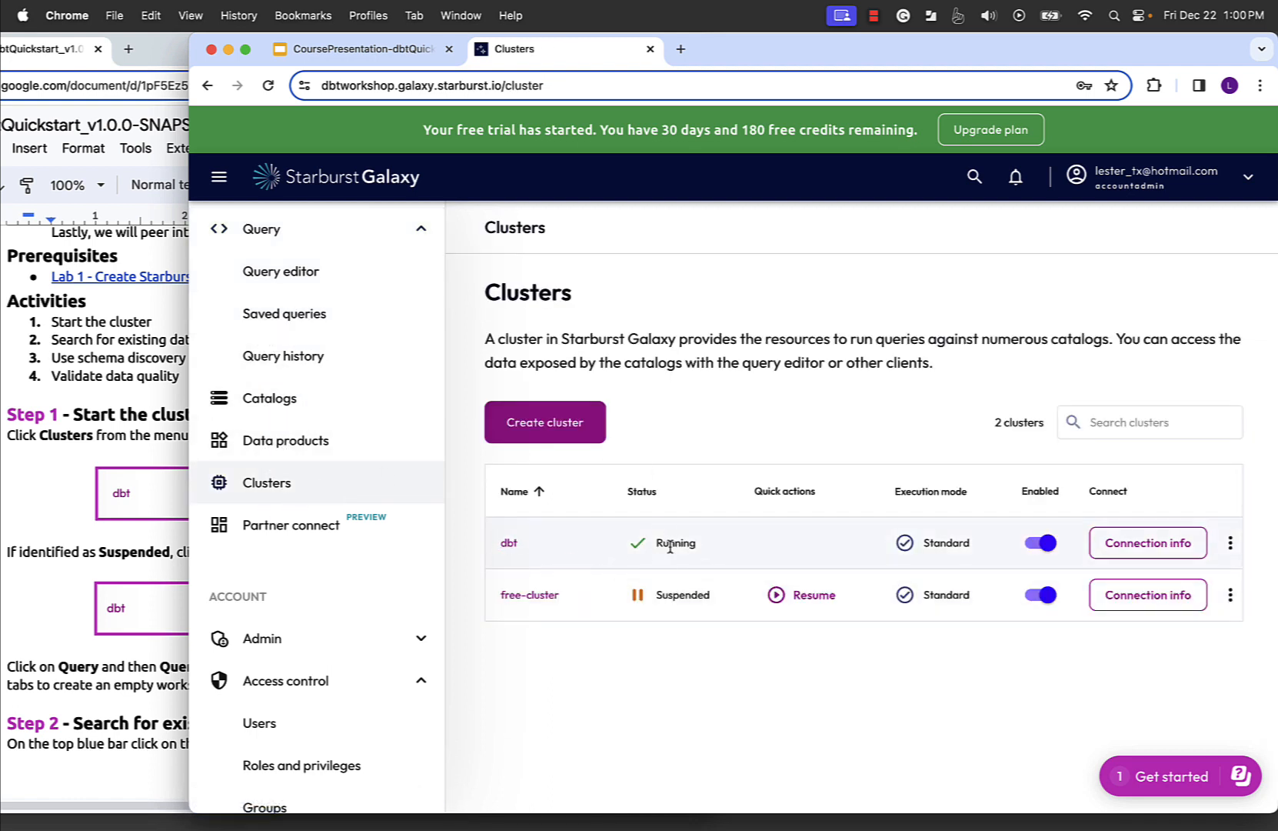
pyautogui.moveTo(671, 548)
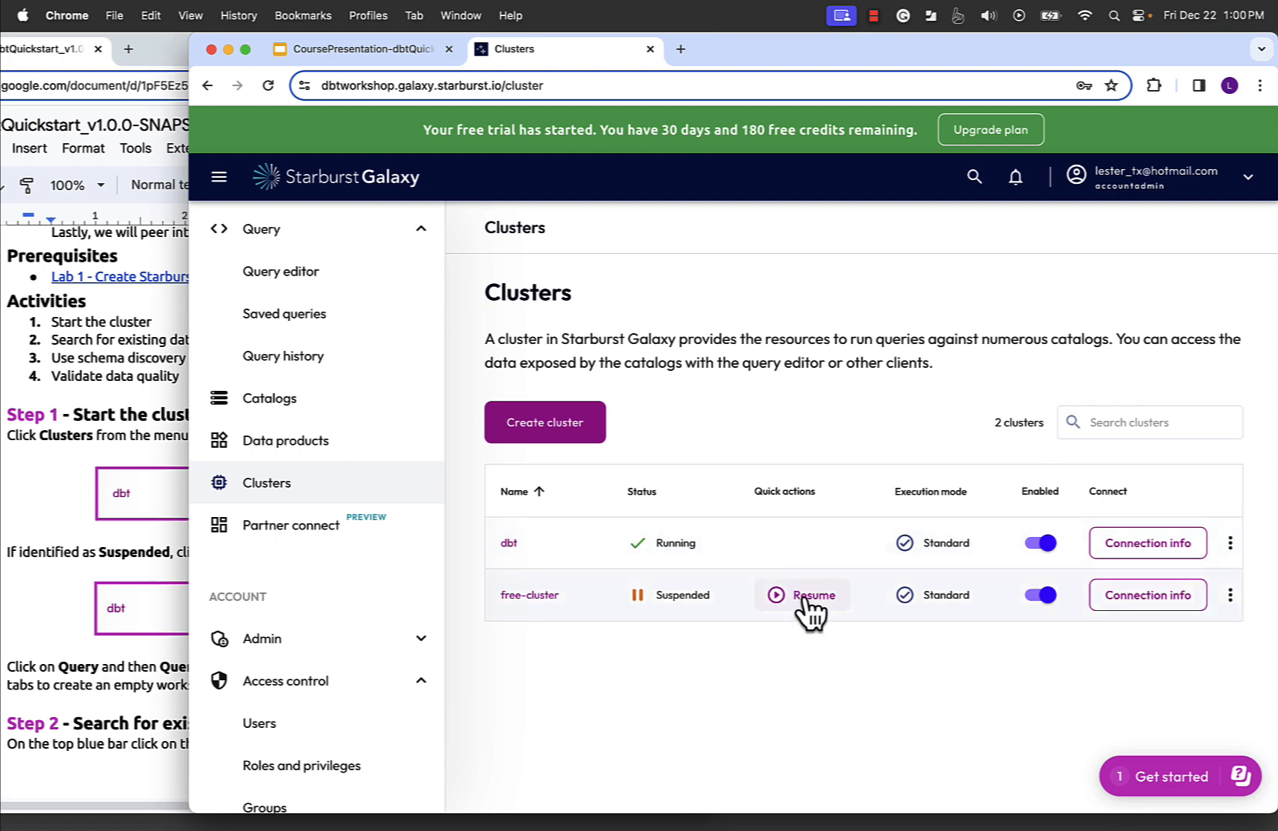
# - Consult the lab guide's next instruction and open the Query editor in Starburst Galaxy
pyautogui.click(42, 629)
pyautogui.scroll(-5, 42, 629)
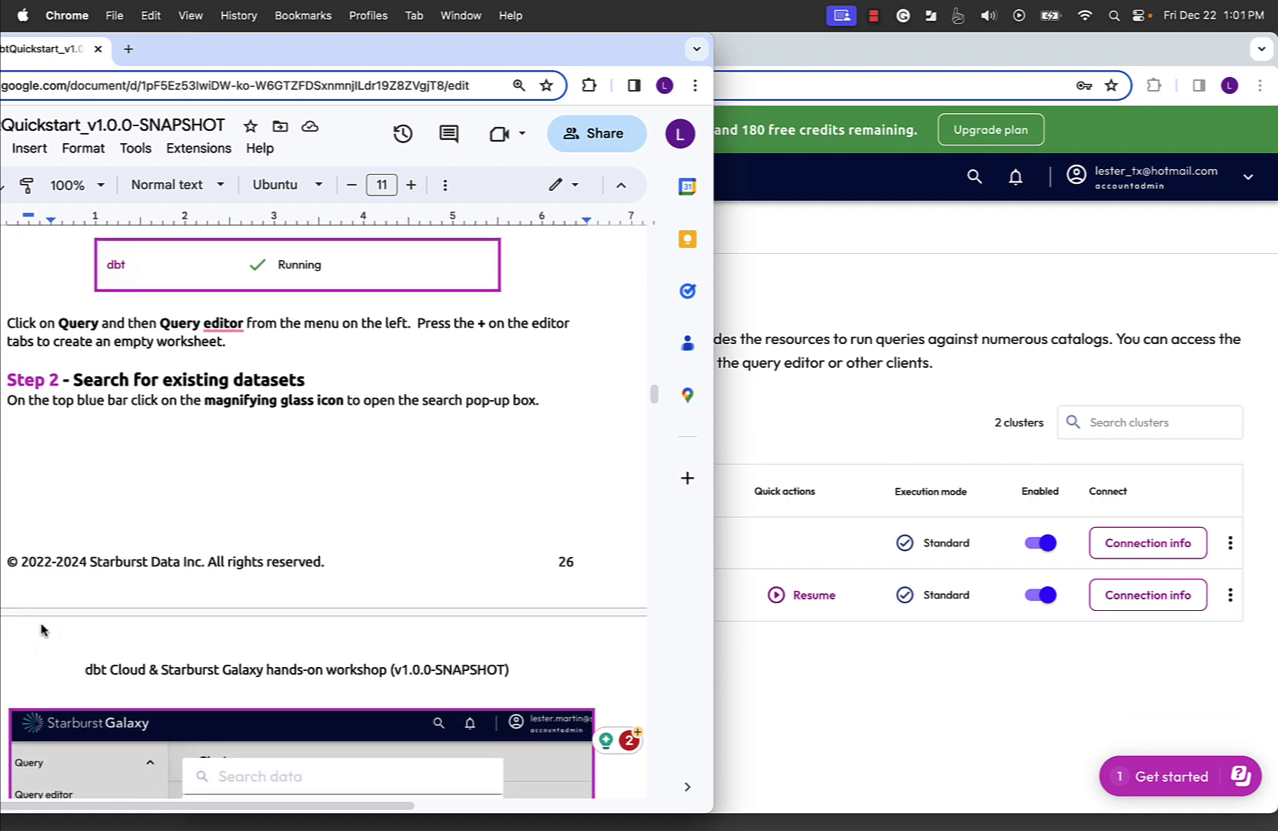
pyautogui.click(907, 693)
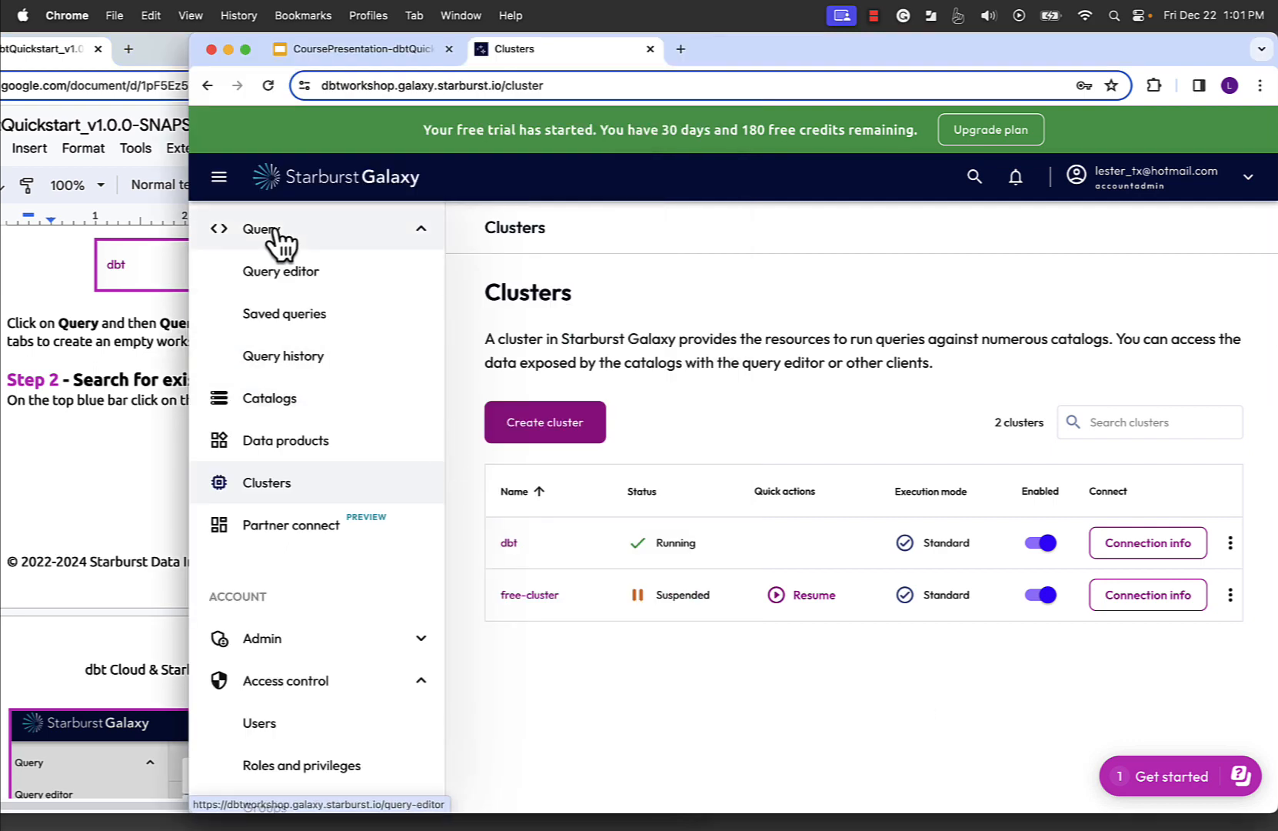
pyautogui.click(295, 290)
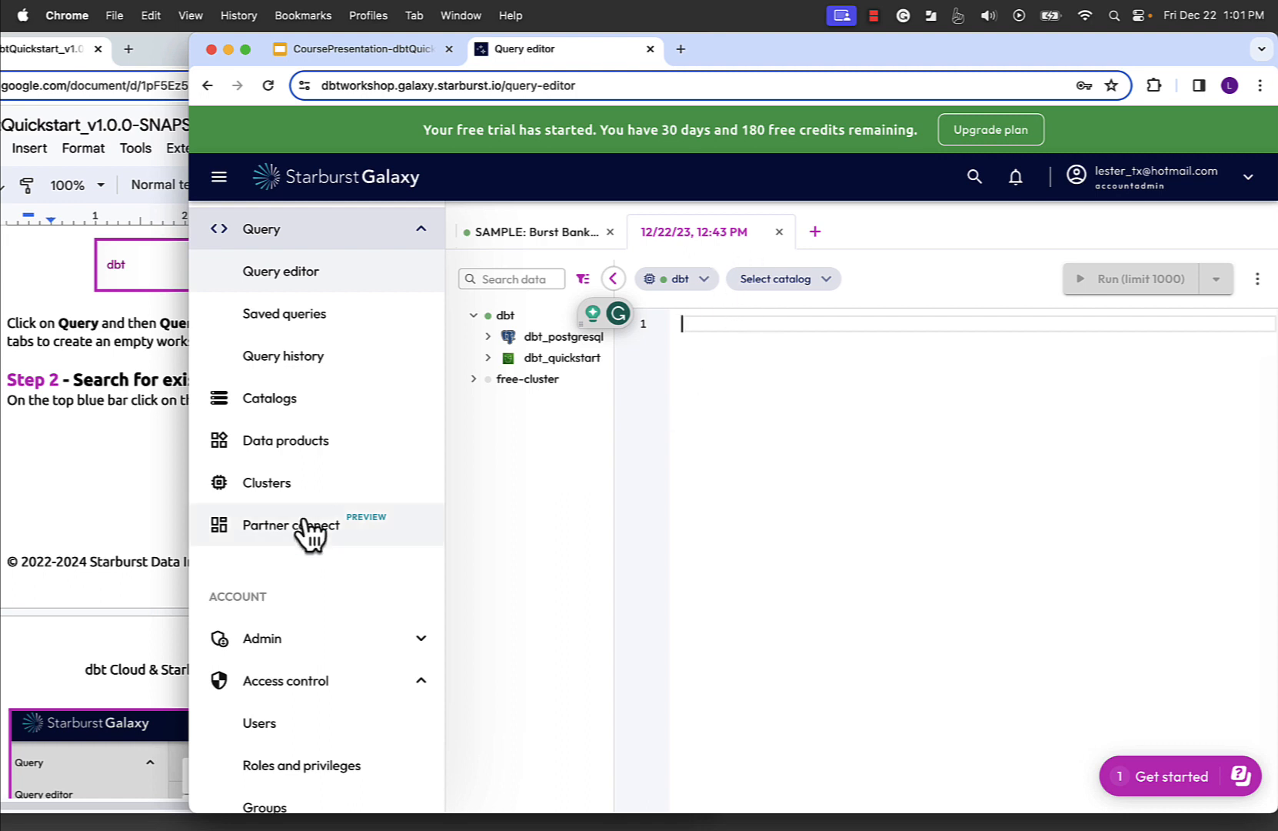
# - Read the lab guide's Step 2 and search the Starburst Galaxy datasets for "jaffle"
pyautogui.click(140, 490)
pyautogui.scroll(-1, 140, 490)
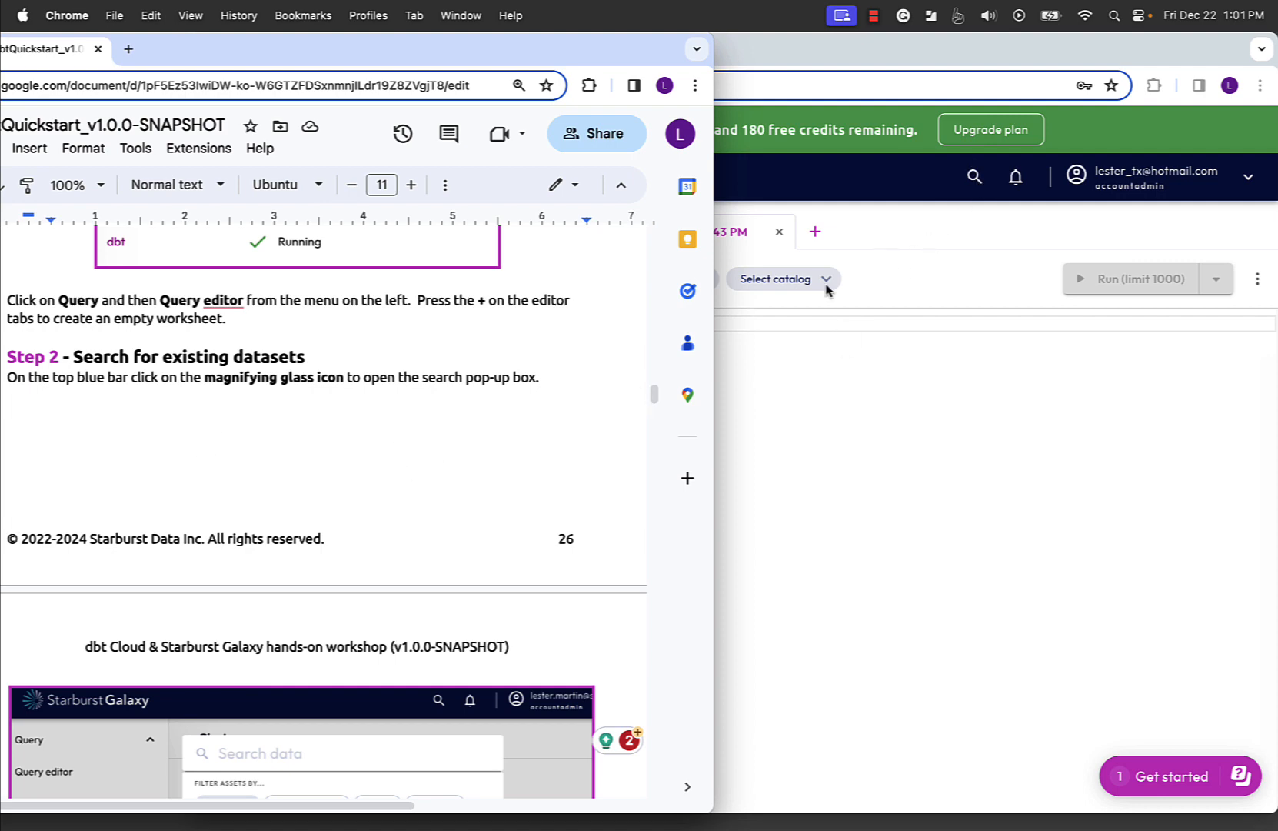
pyautogui.scroll(-10, 534, 525)
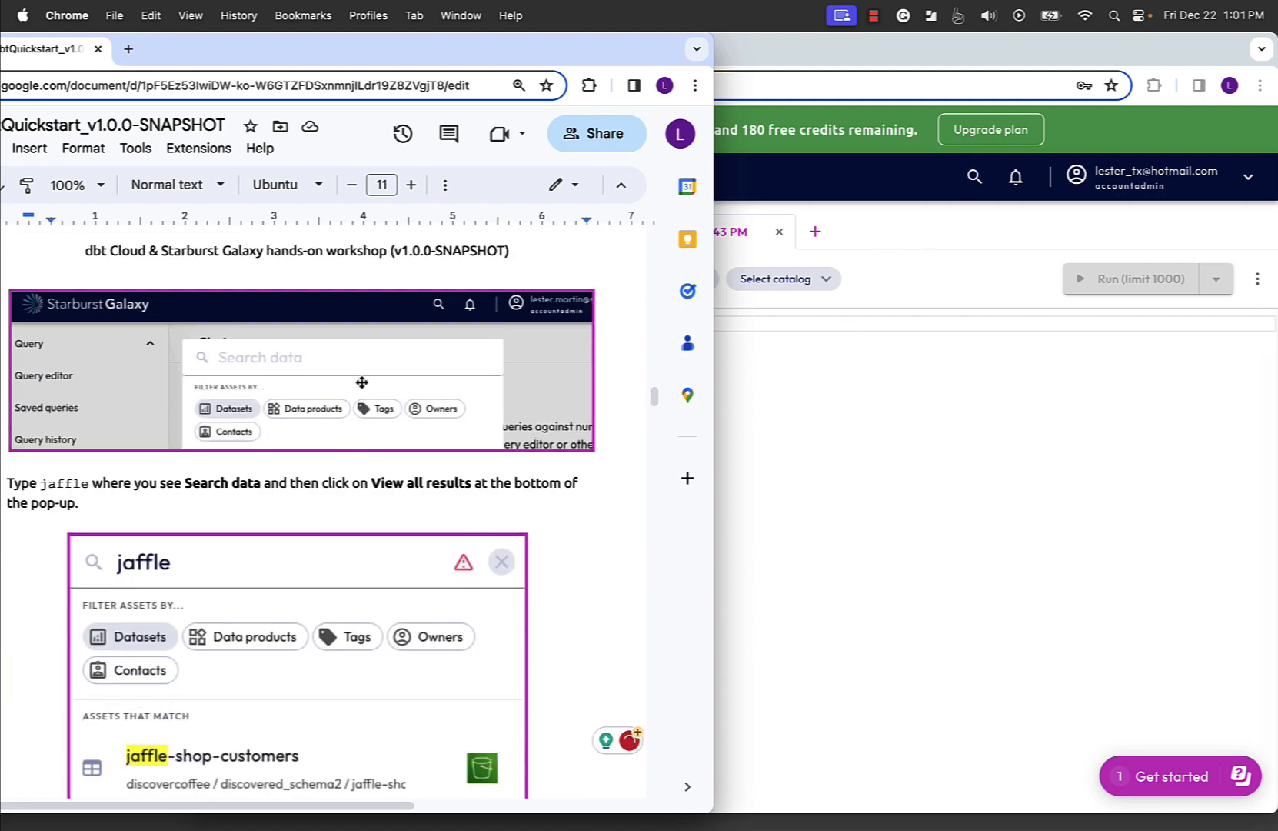
pyautogui.scroll(-1, 417, 558)
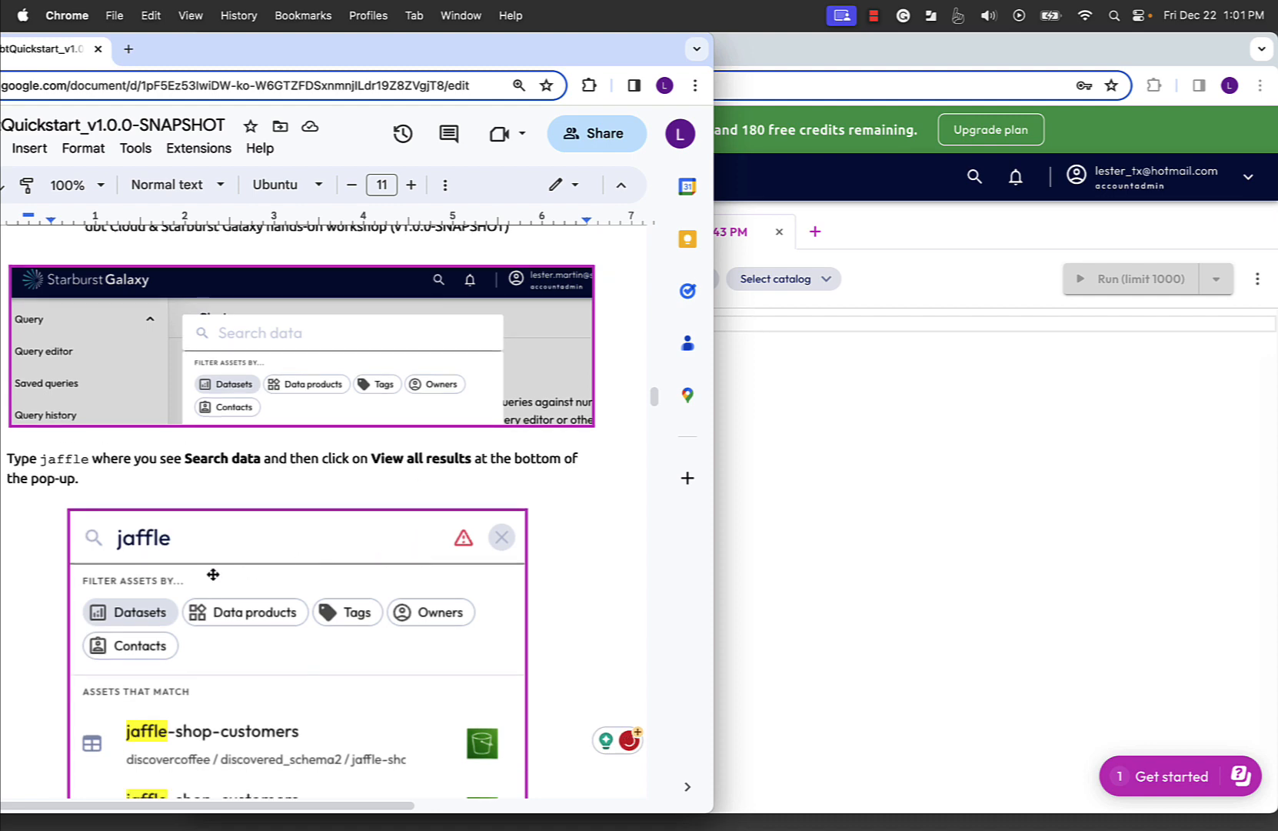
pyautogui.click(776, 585)
pyautogui.click(973, 177)
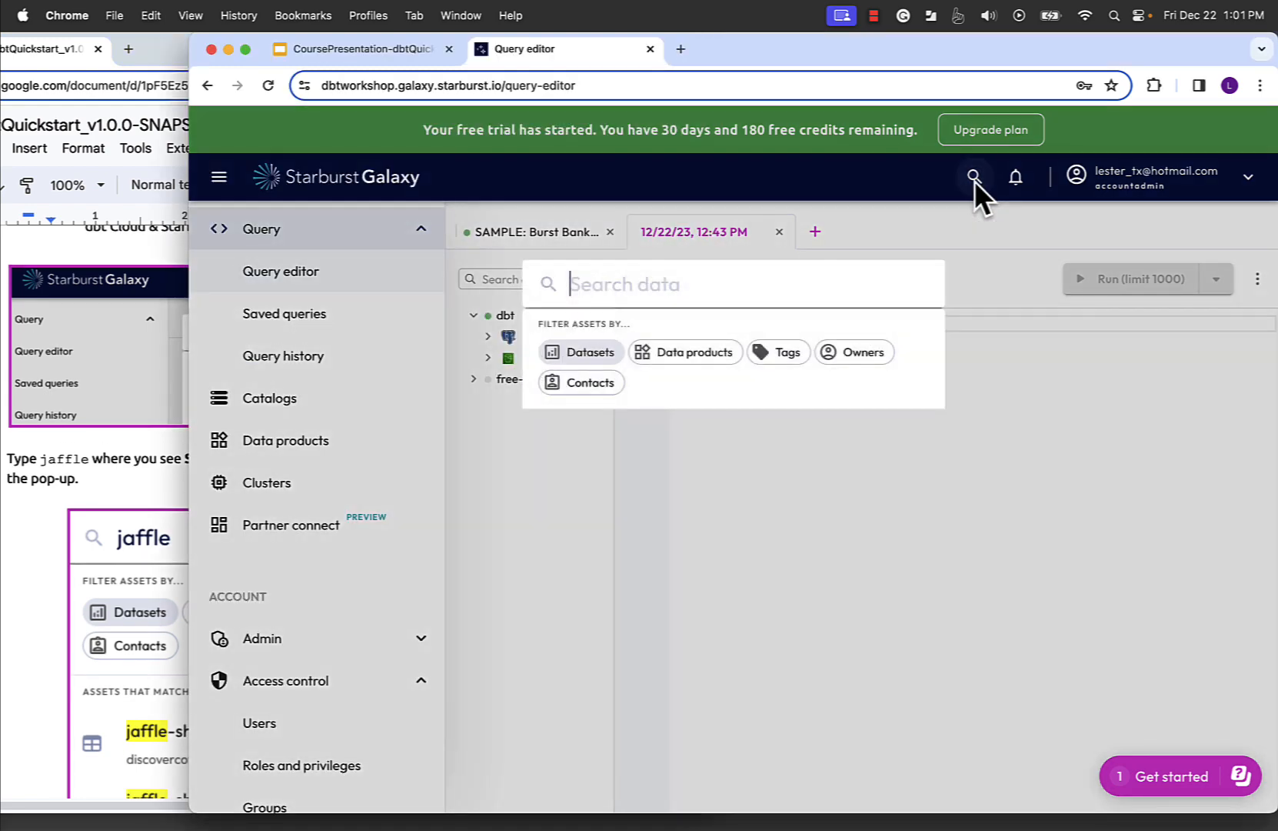
pyautogui.write('jaffle')
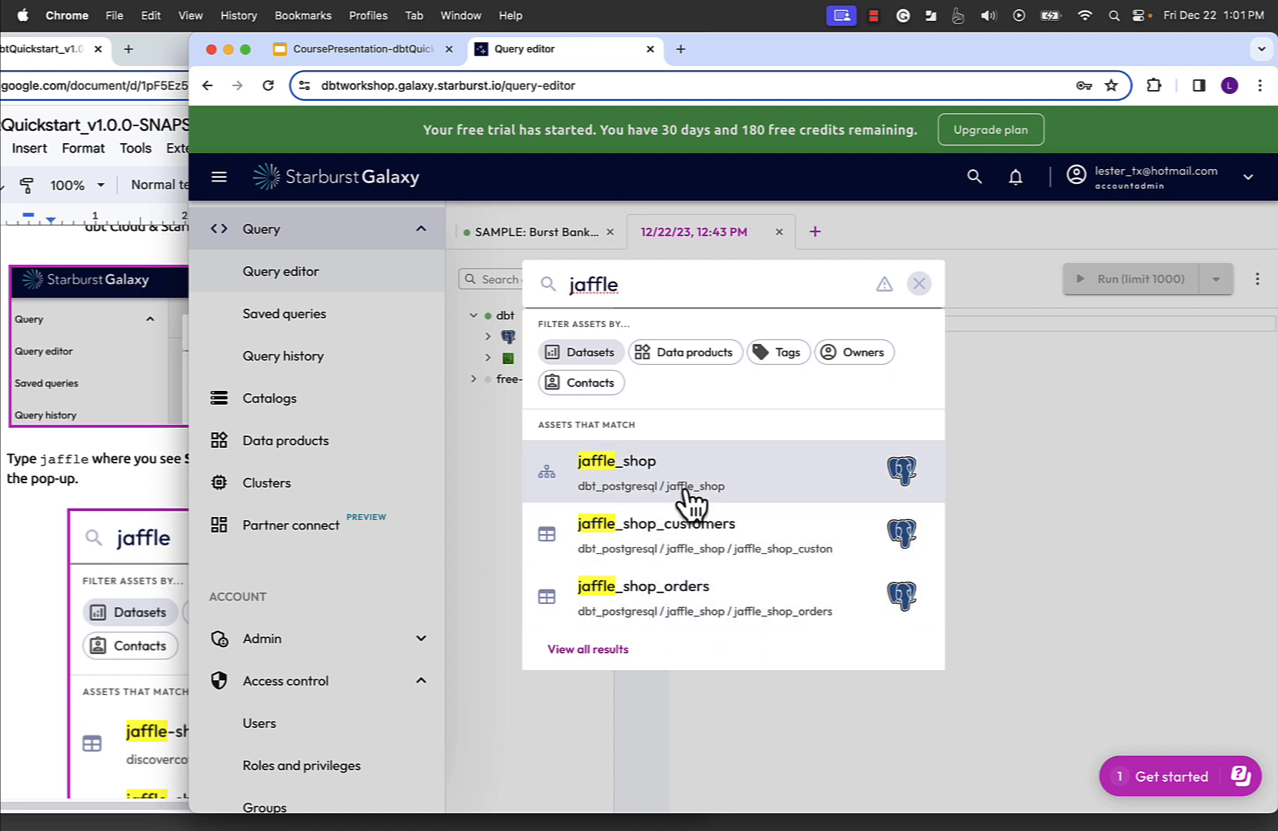
# - Show all results of the jaffle search as the lab guide instructs, and collapse the navigation menu
pyautogui.click(33, 610)
pyautogui.scroll(-5, 173, 528)
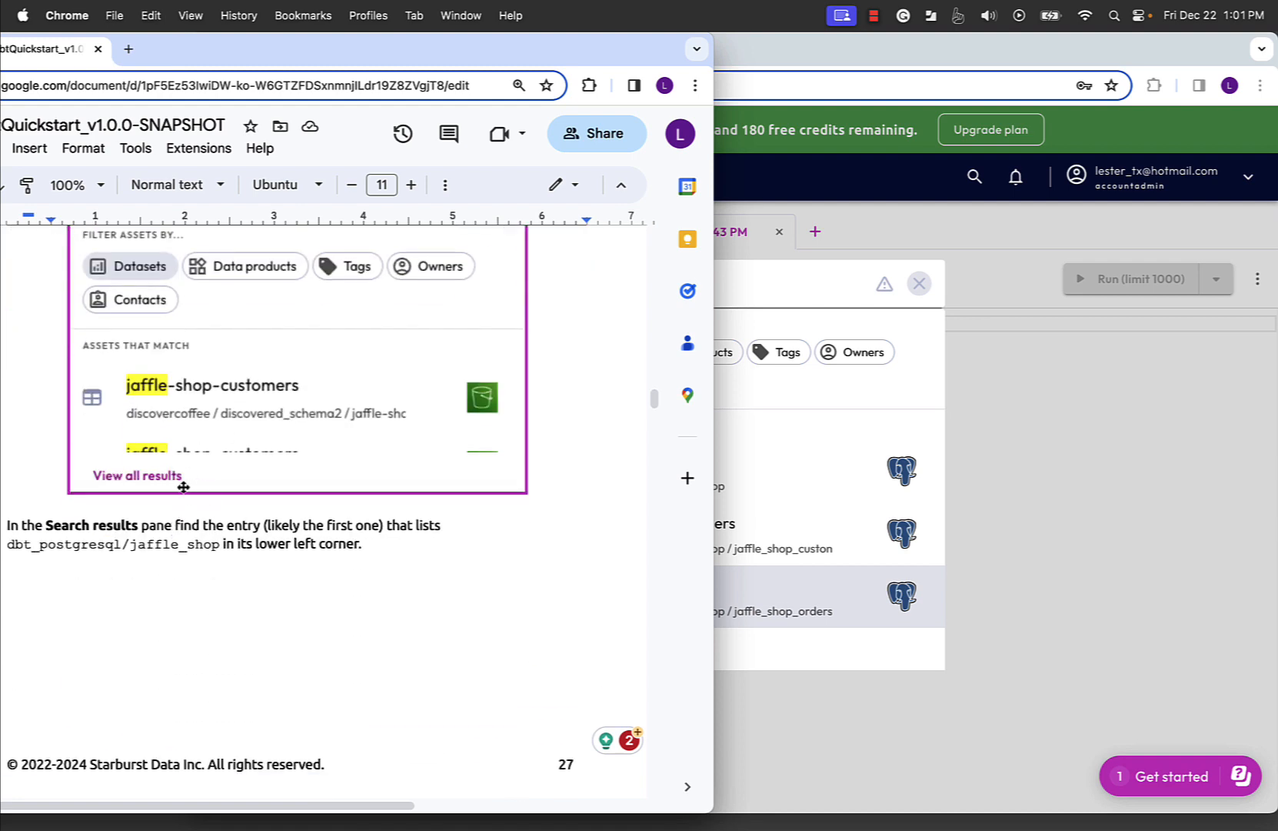
pyautogui.scroll(3, 319, 476)
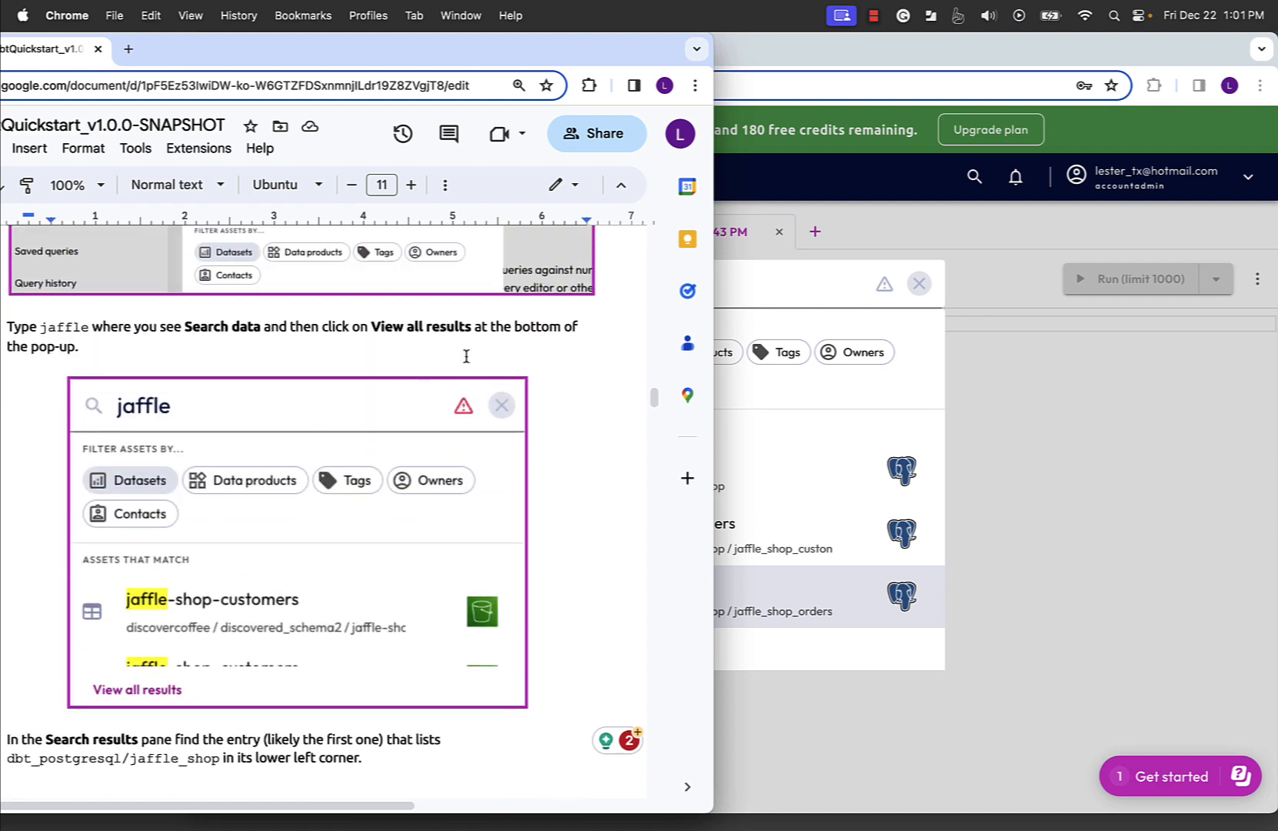
pyautogui.click(769, 384)
pyautogui.click(608, 652)
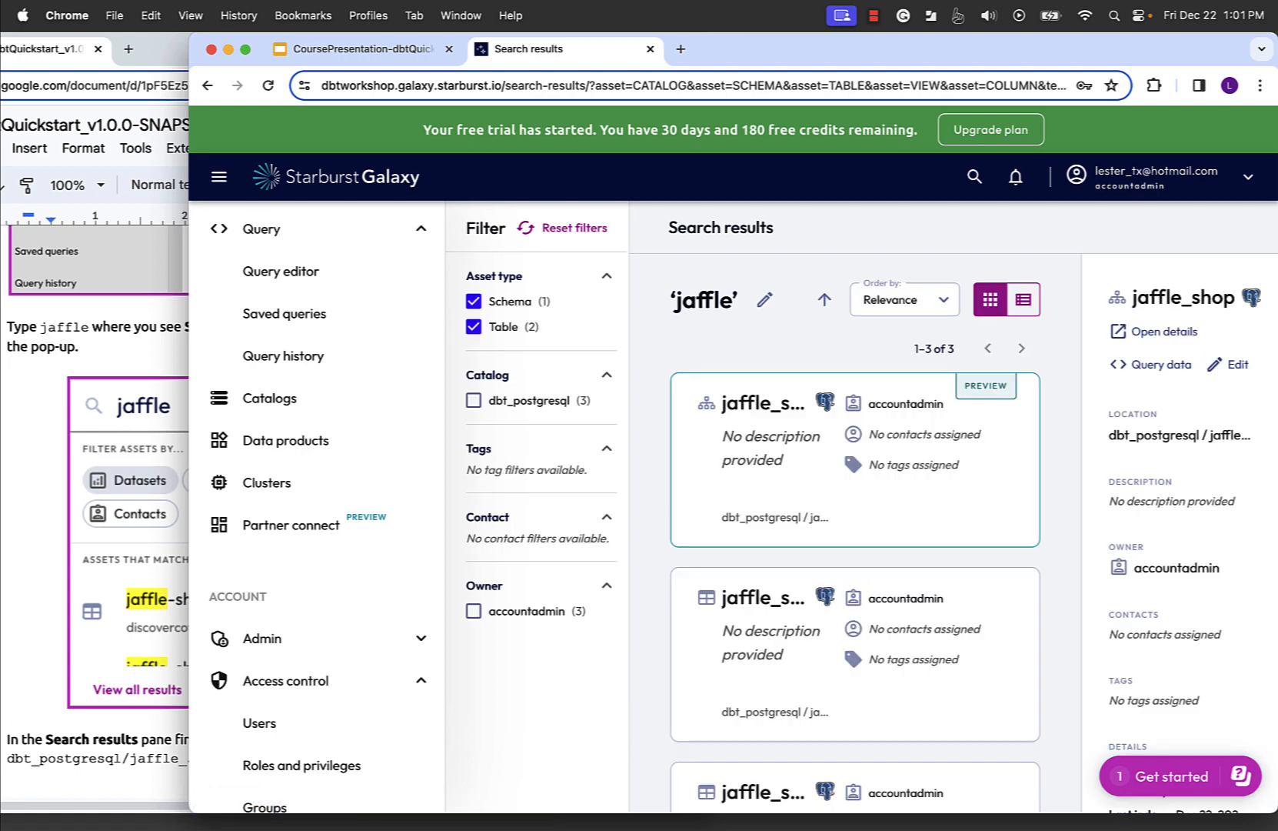
pyautogui.click(219, 178)
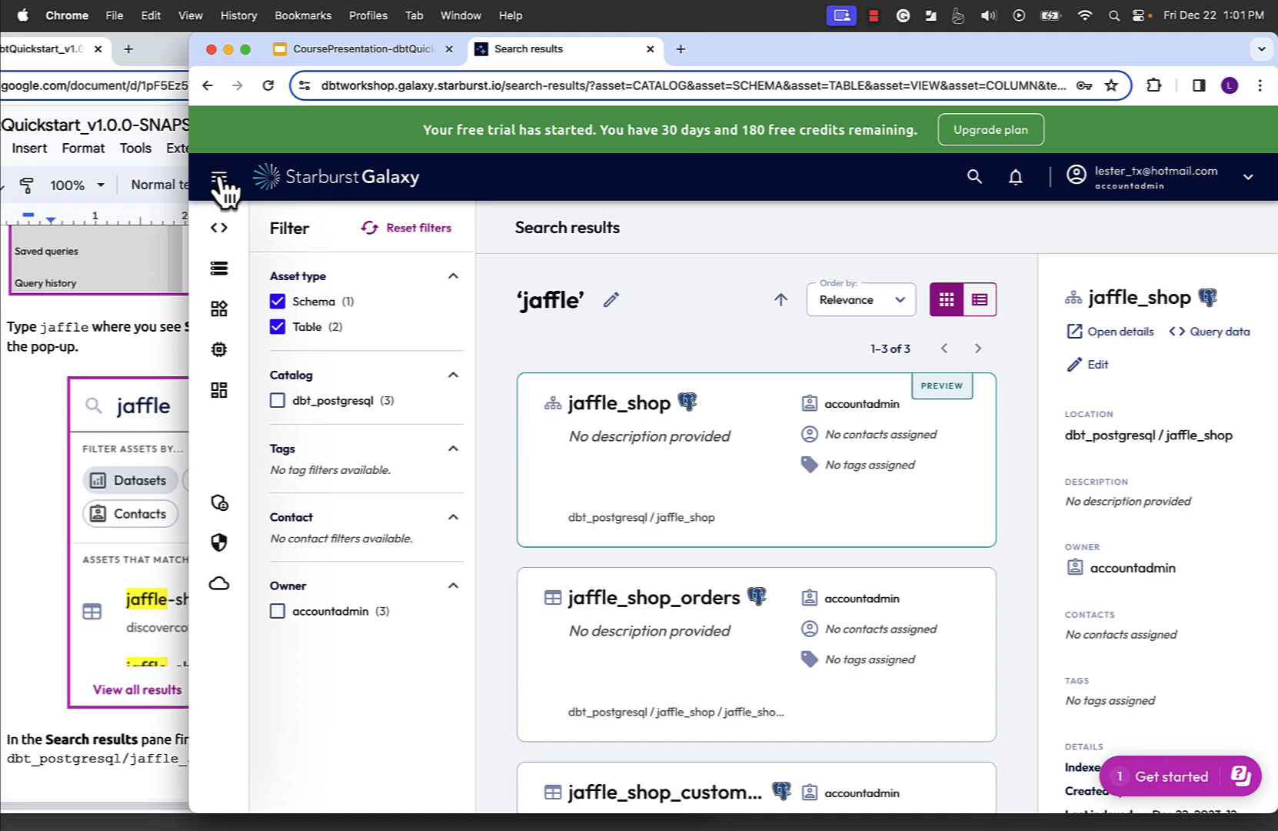
# - Check the lab guide and locate the dbt_postgresql/jaffle_shop entry in the search results
pyautogui.click(23, 436)
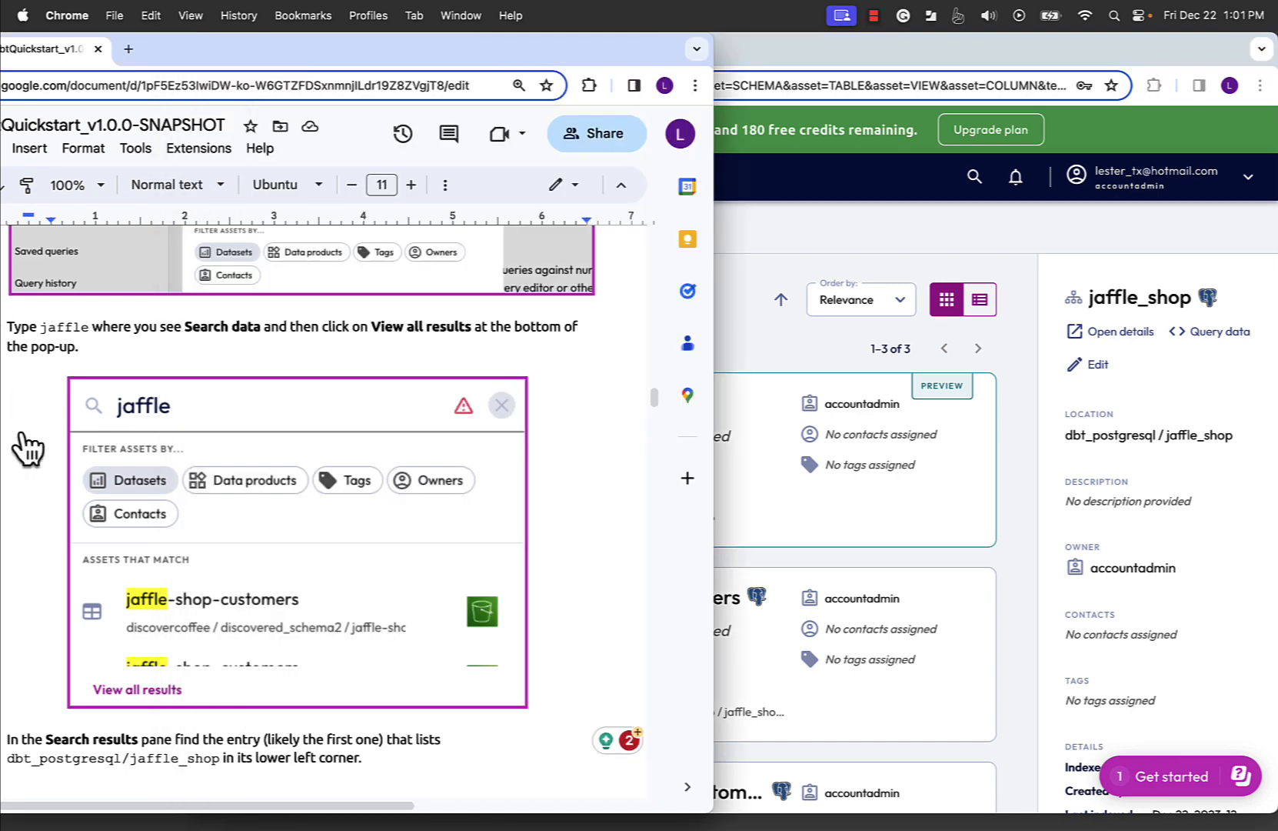
pyautogui.scroll(-5, 23, 439)
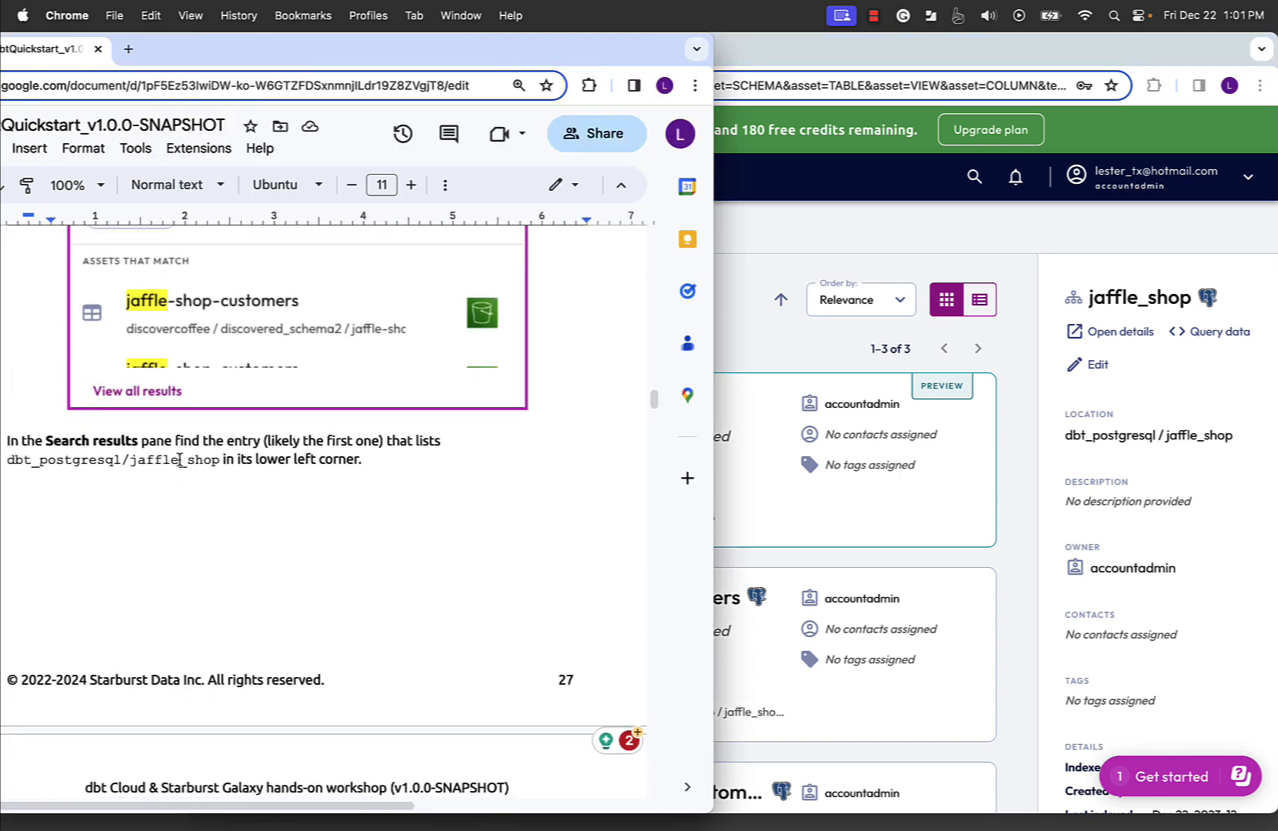
pyautogui.scroll(-2, 179, 459)
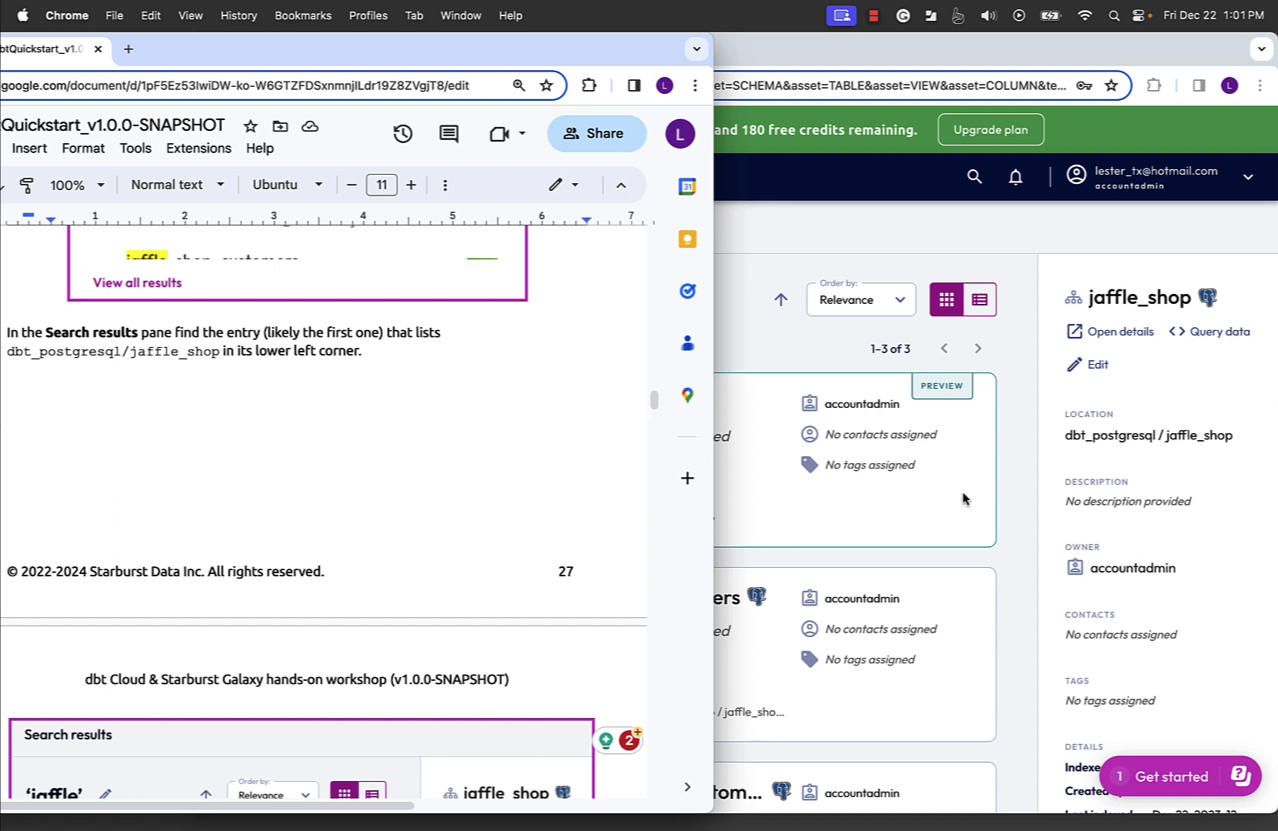
pyautogui.click(999, 492)
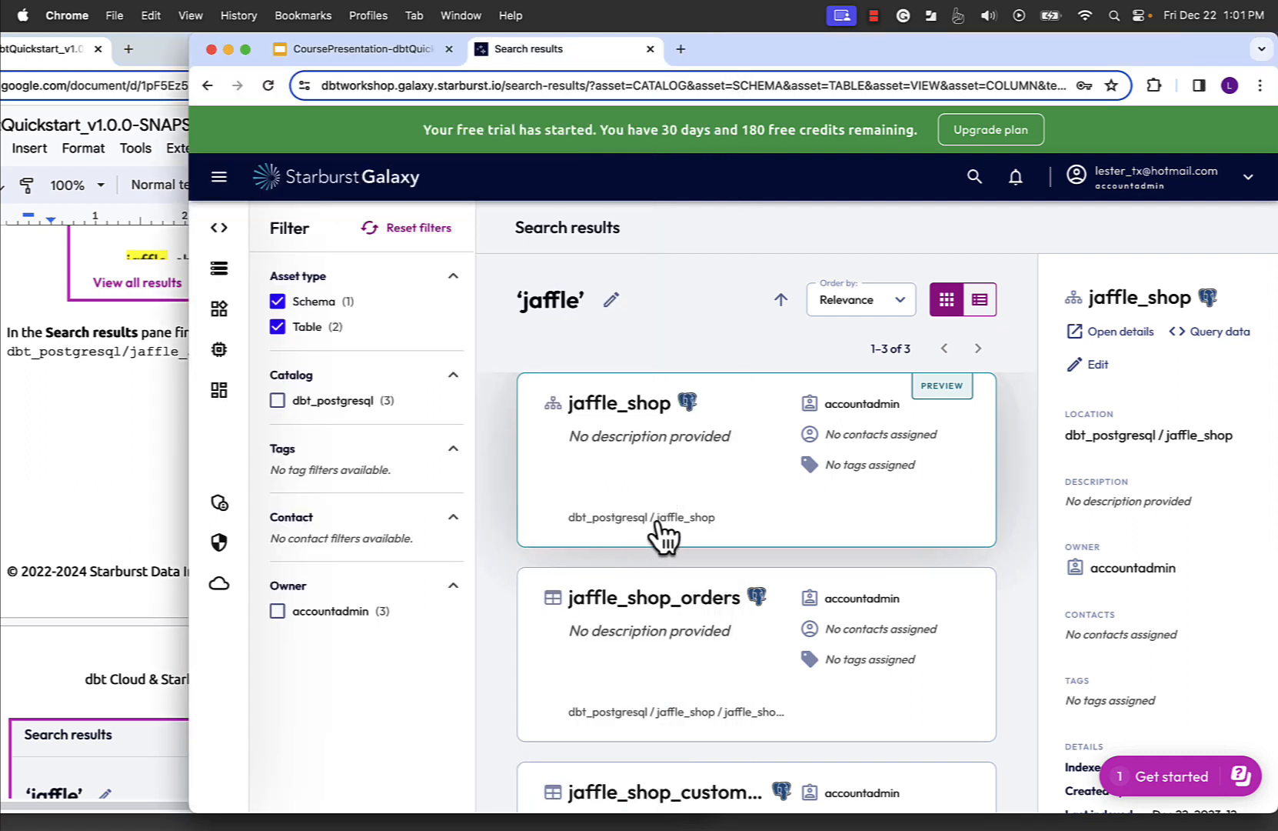
pyautogui.scroll(-2, 808, 469)
pyautogui.scroll(2, 873, 487)
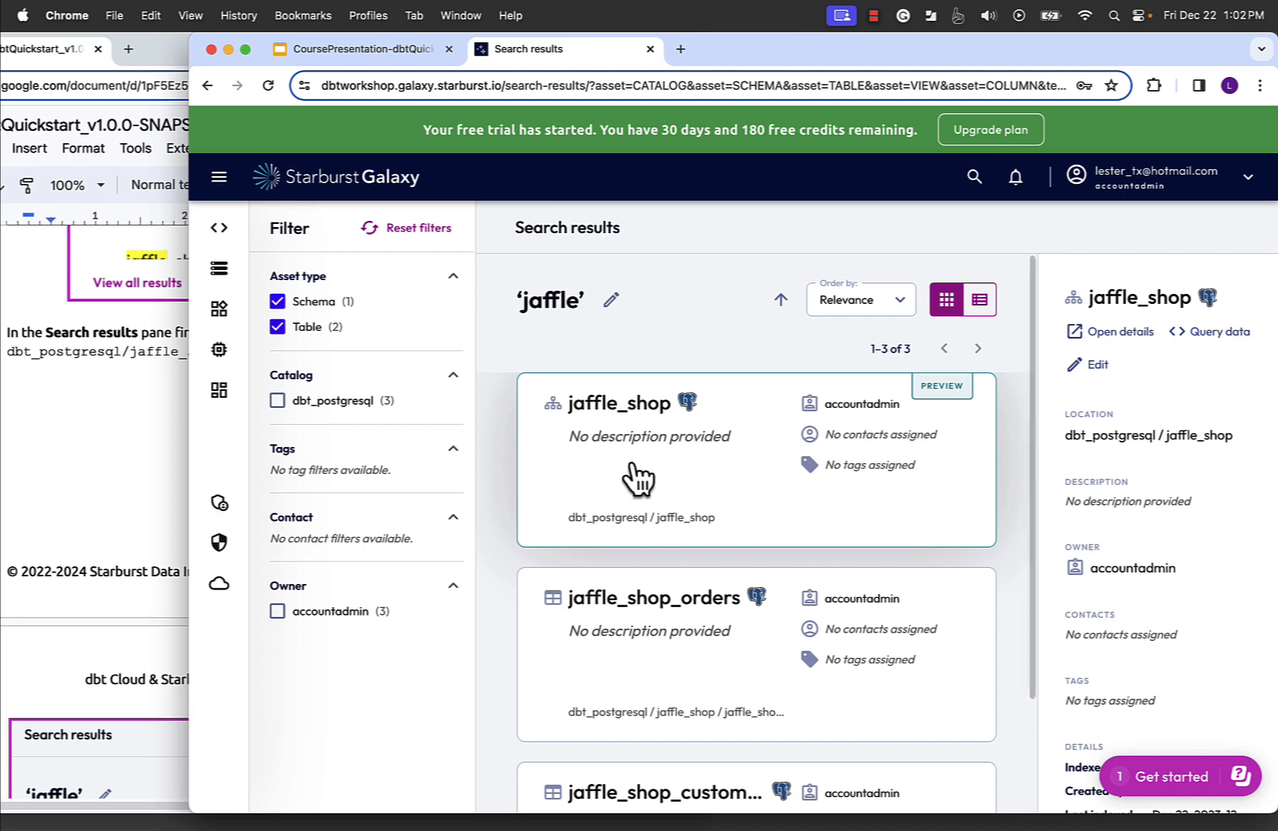
# - Follow the lab guide to open the details of the jaffle_shop schema from the search results
pyautogui.click(133, 476)
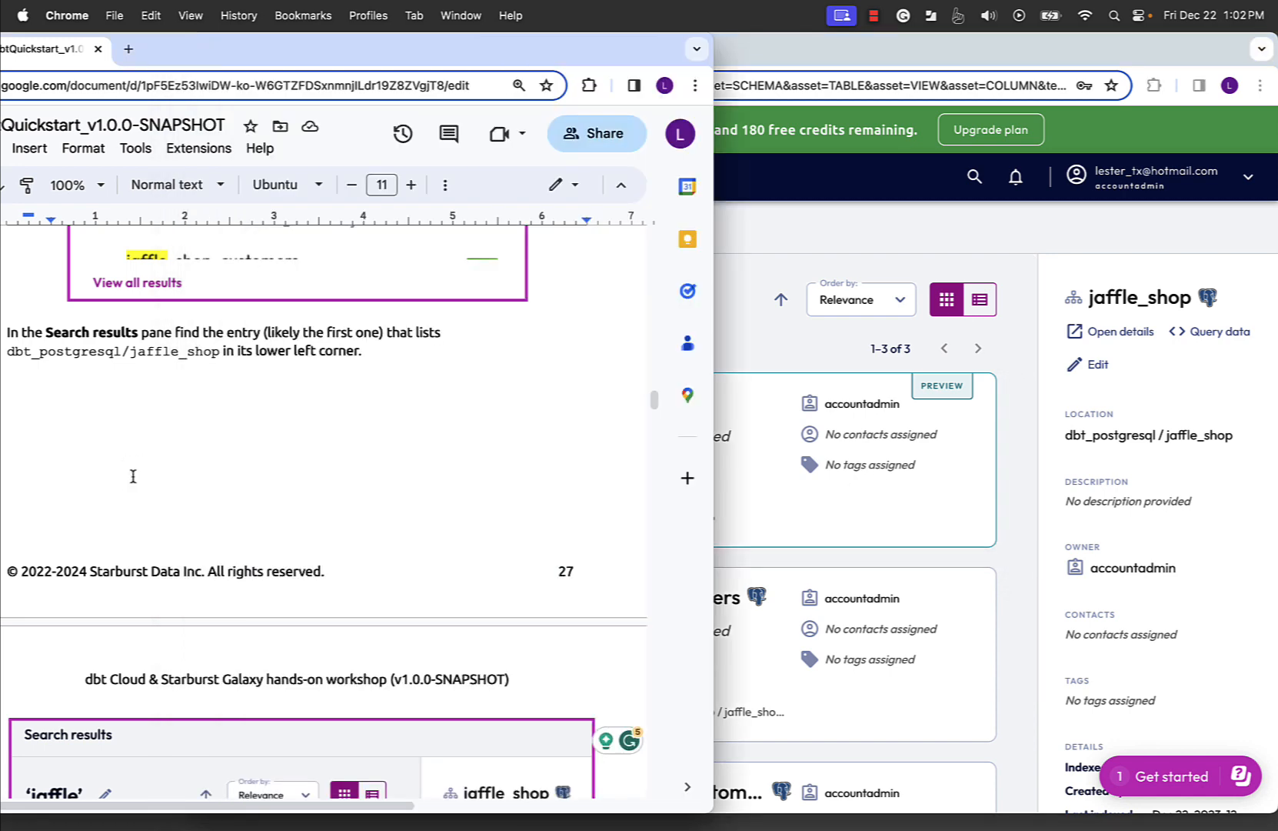
pyautogui.scroll(-6, 133, 476)
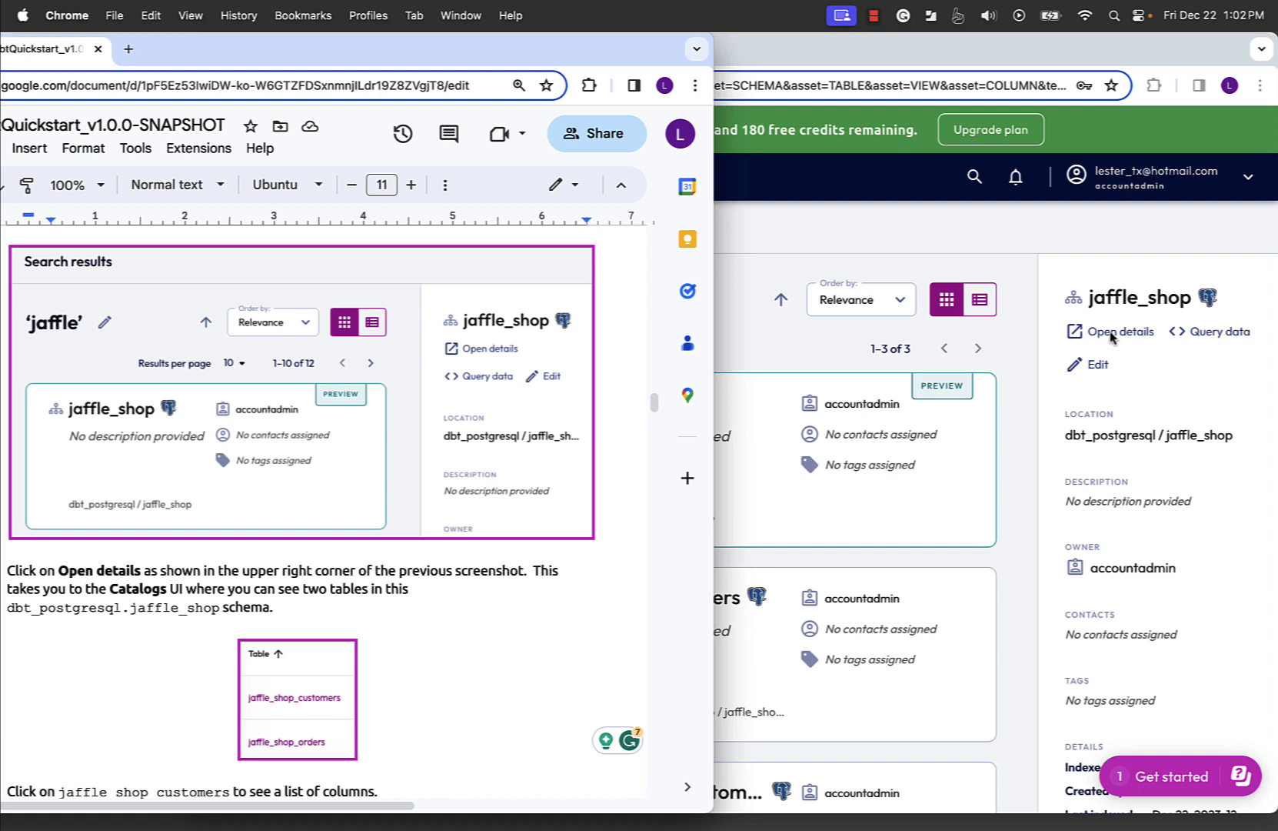
pyautogui.click(764, 473)
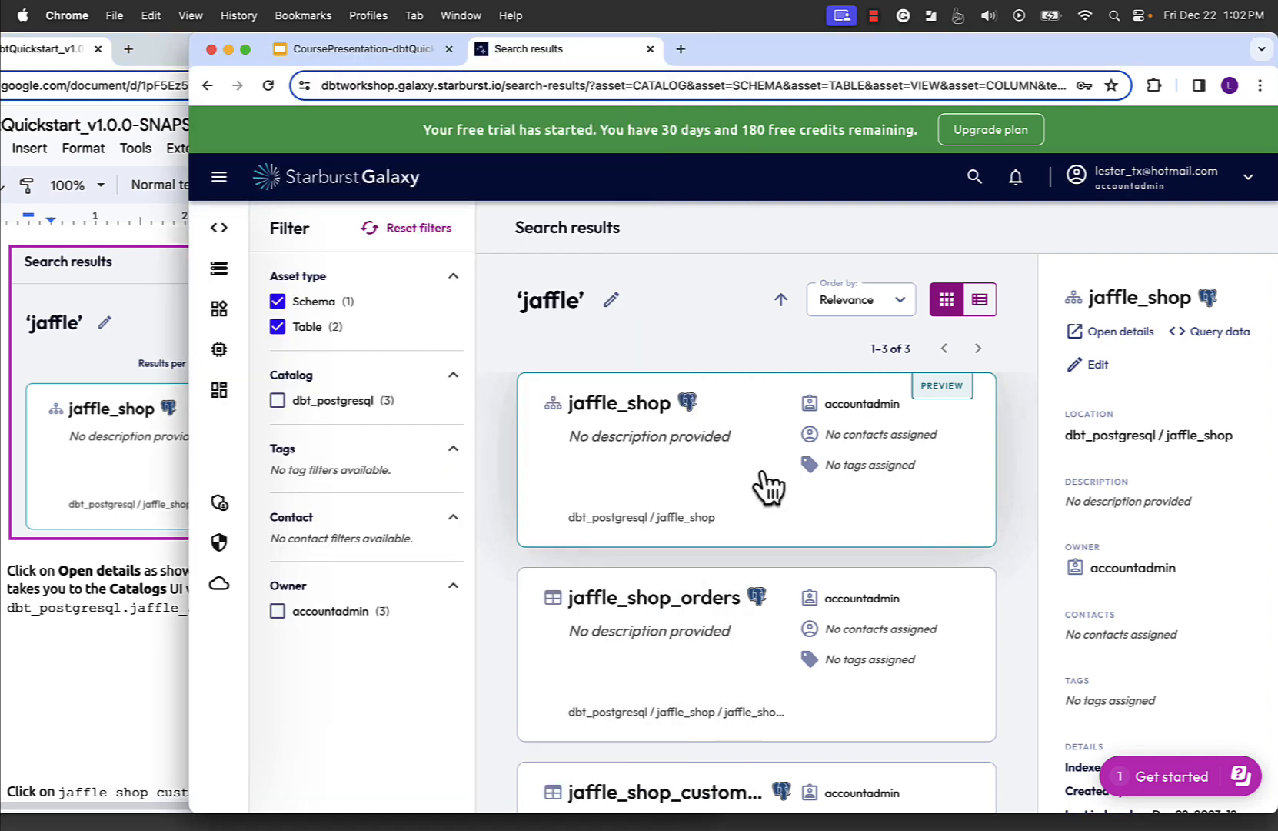
pyautogui.click(1121, 333)
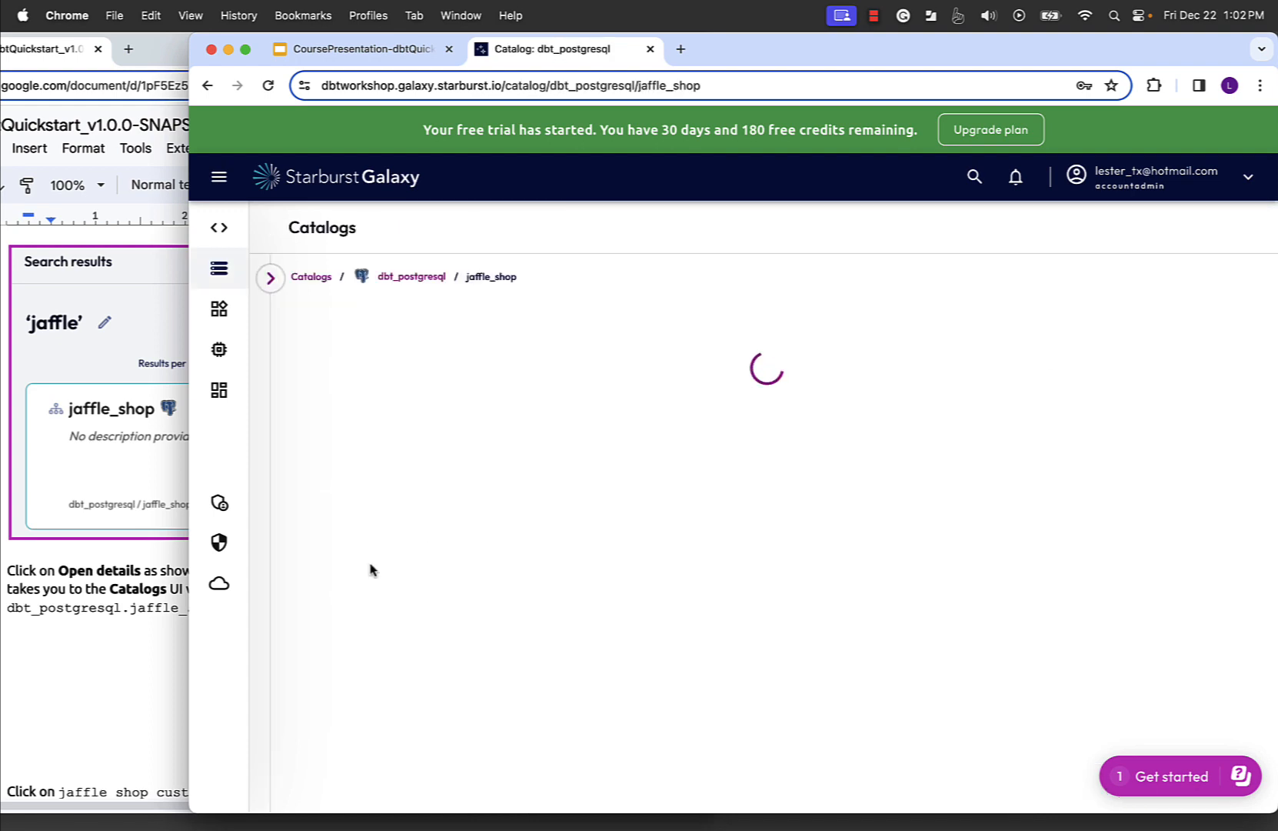
# - Read the lab guide's table instructions and open the jaffle_shop_customers table from the jaffle_shop schema
pyautogui.click(123, 679)
pyautogui.scroll(-5, 124, 680)
pyautogui.scroll(-2, 124, 680)
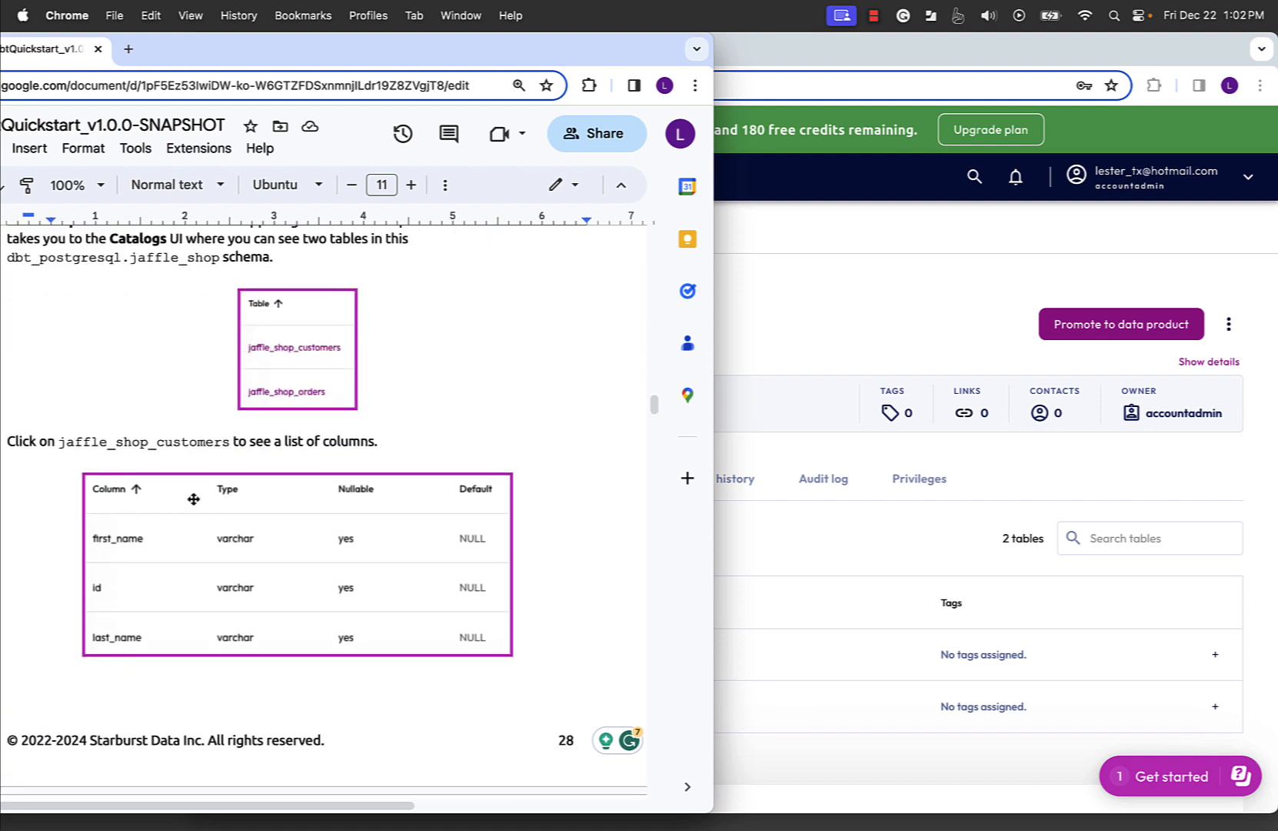
pyautogui.scroll(3, 193, 498)
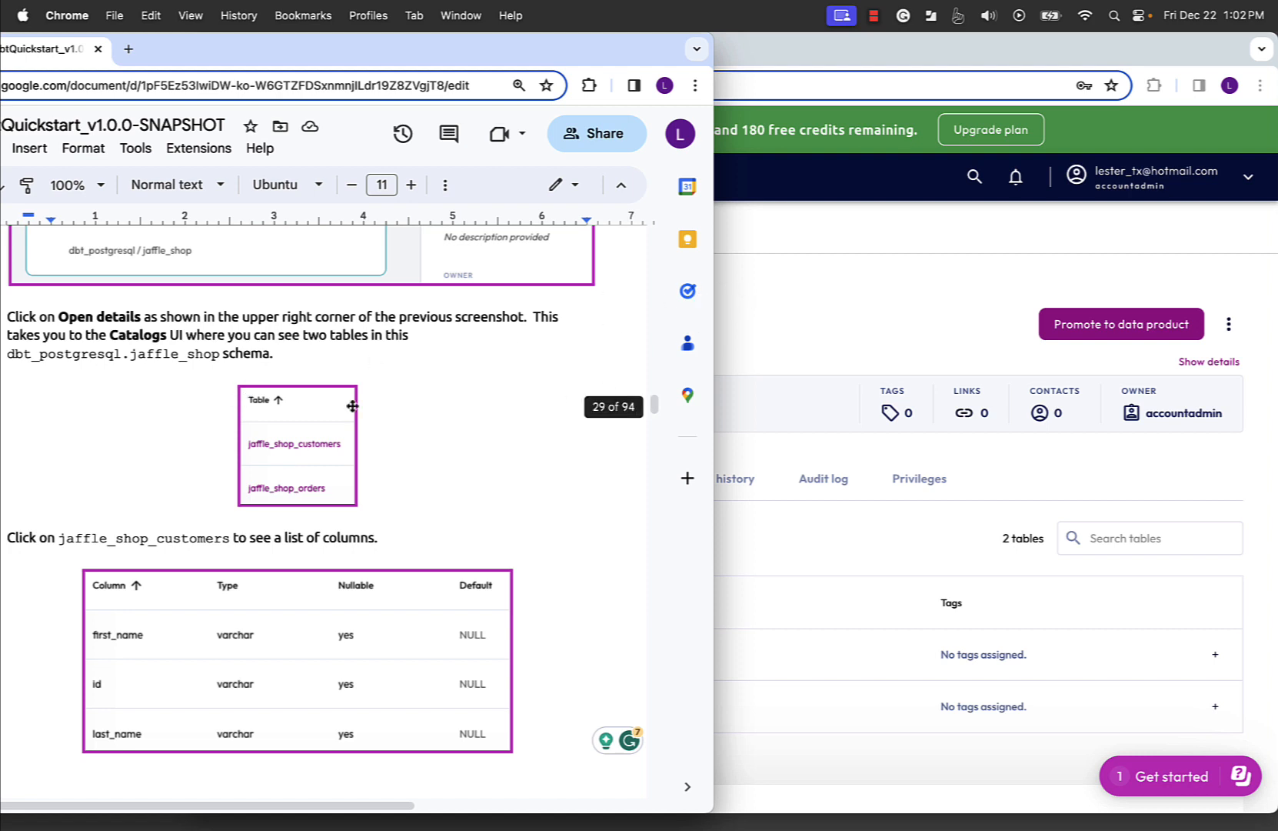
pyautogui.click(726, 328)
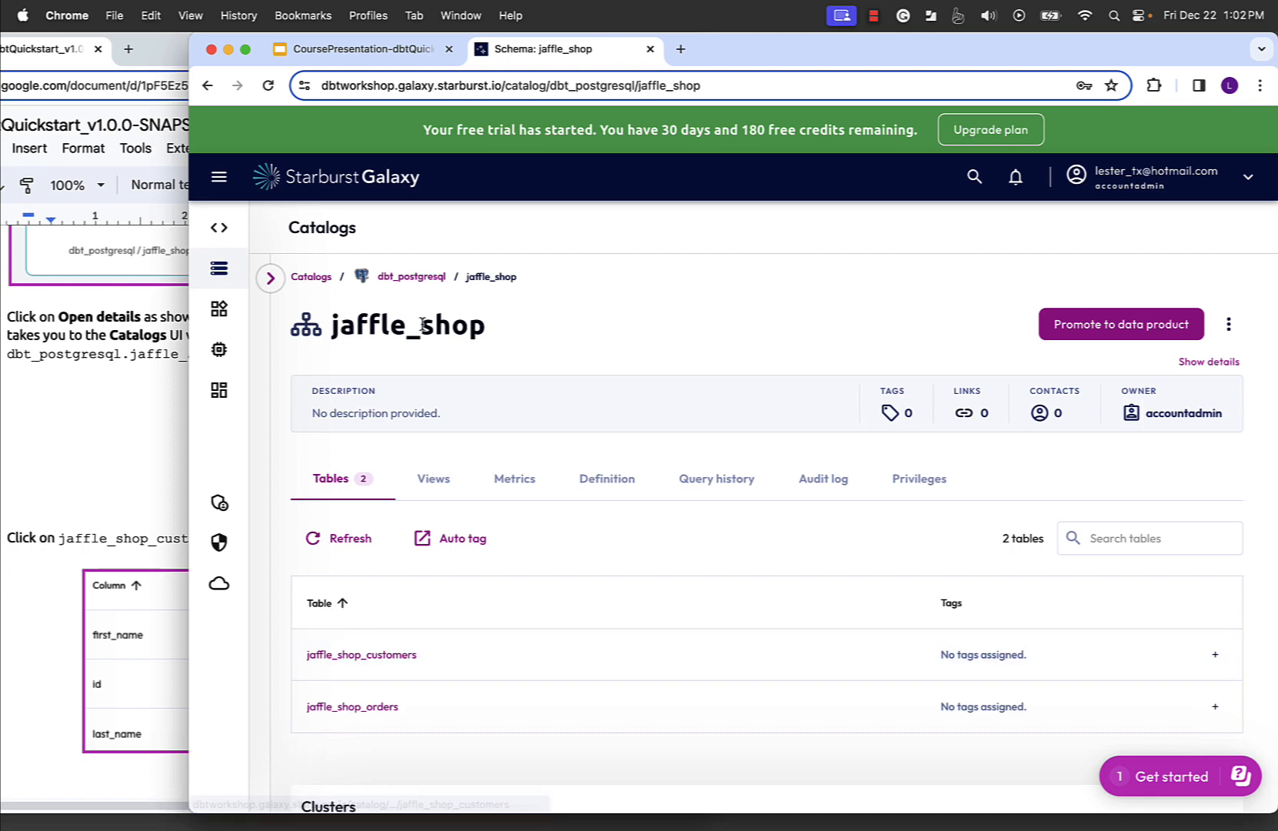
pyautogui.click(373, 655)
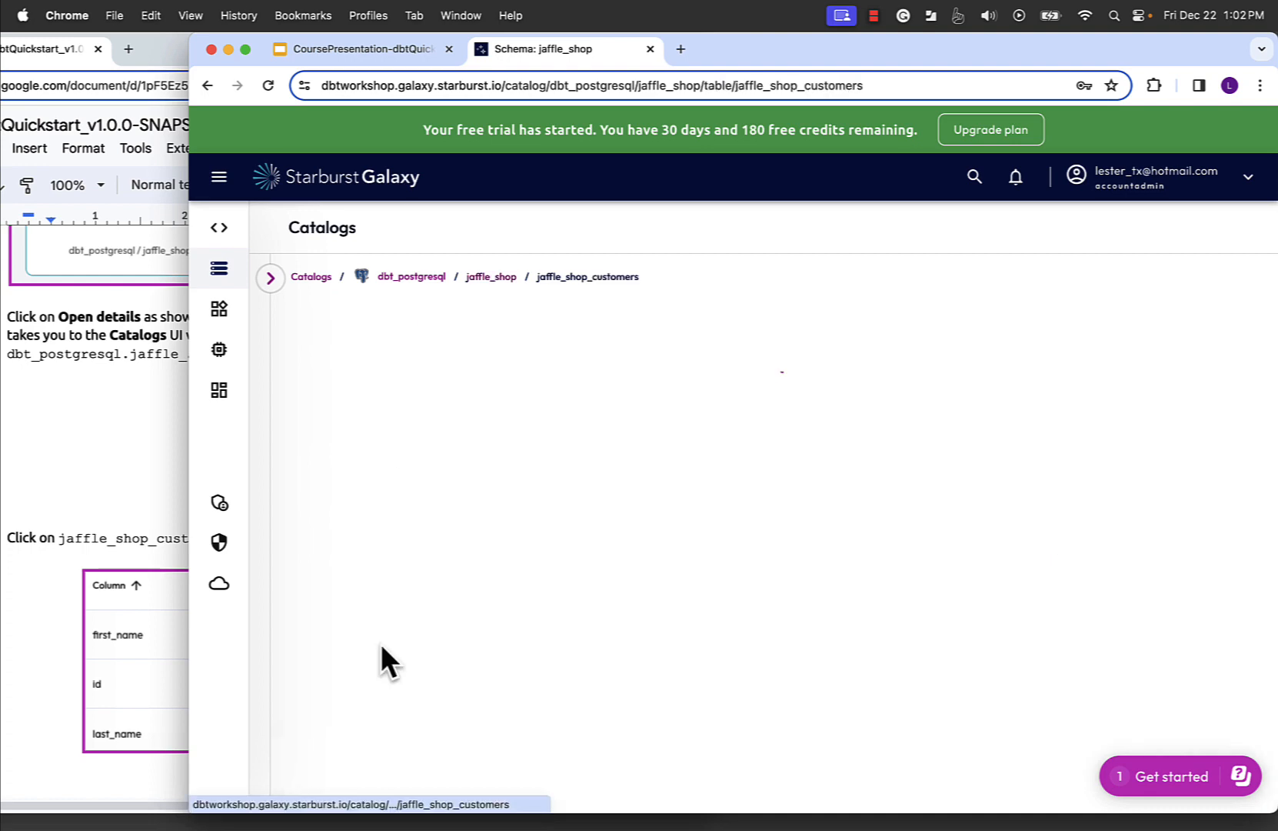
# - Examine the column list of the jaffle_shop_customers table against the lab guide
pyautogui.click(88, 470)
pyautogui.scroll(-8, 89, 470)
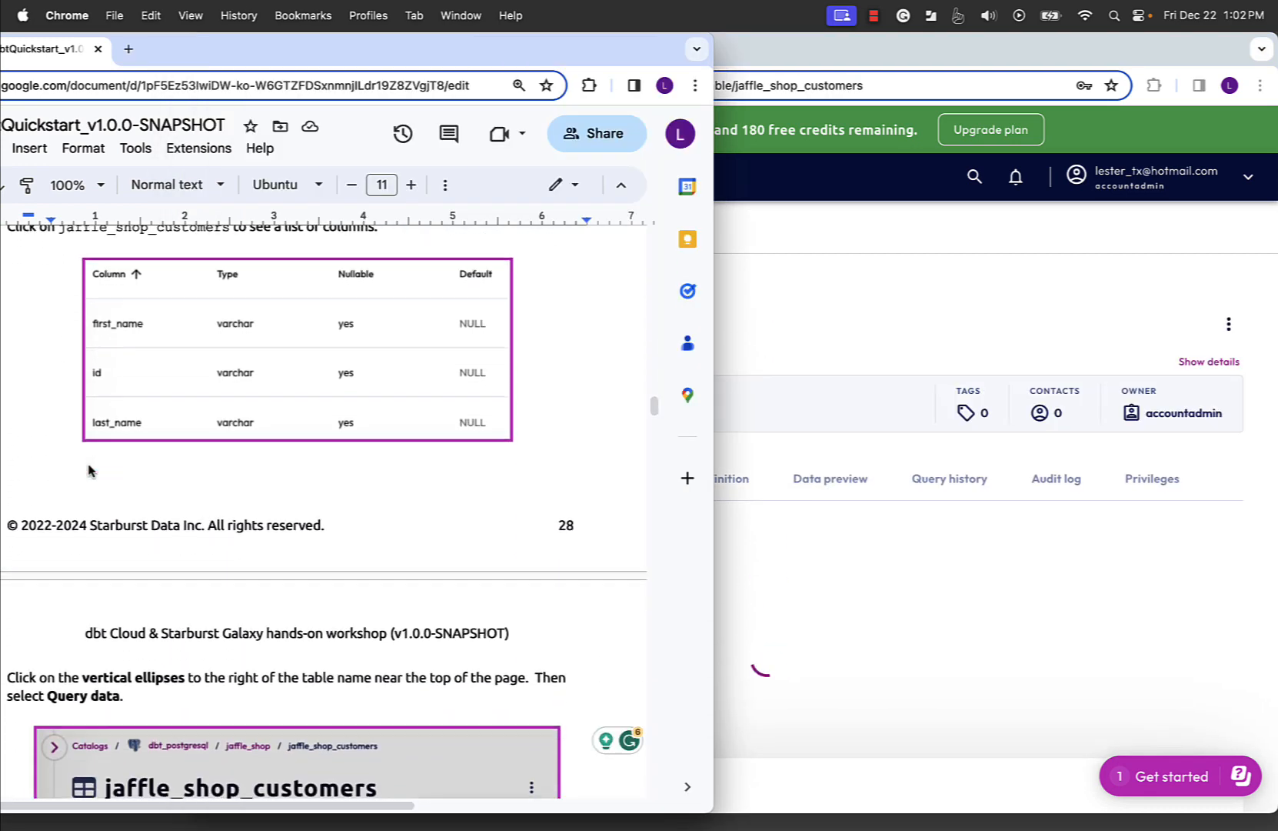
pyautogui.click(869, 333)
pyautogui.scroll(-1, 459, 690)
pyautogui.scroll(-2, 458, 687)
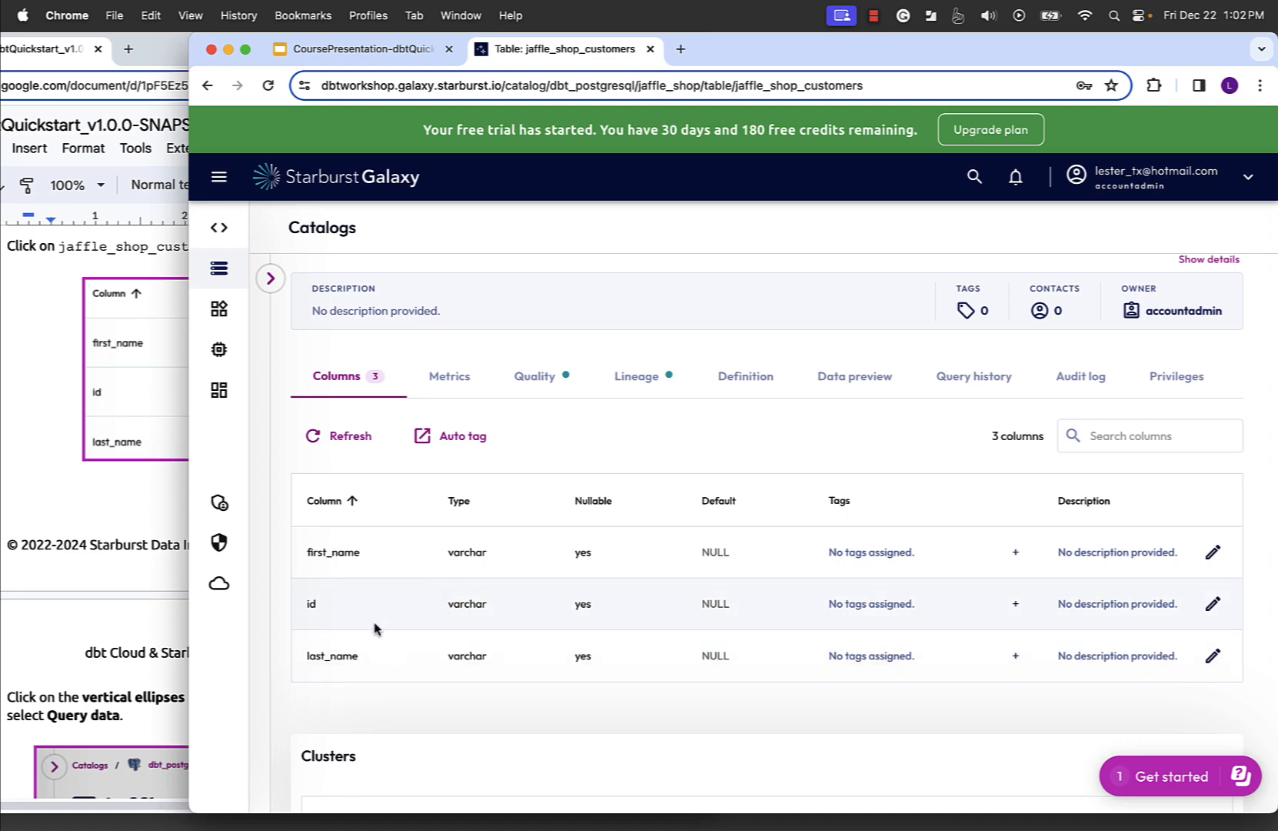
# - Follow the lab guide to open a data query on the jaffle_shop_customers table and run the generated SELECT statement
pyautogui.click(115, 584)
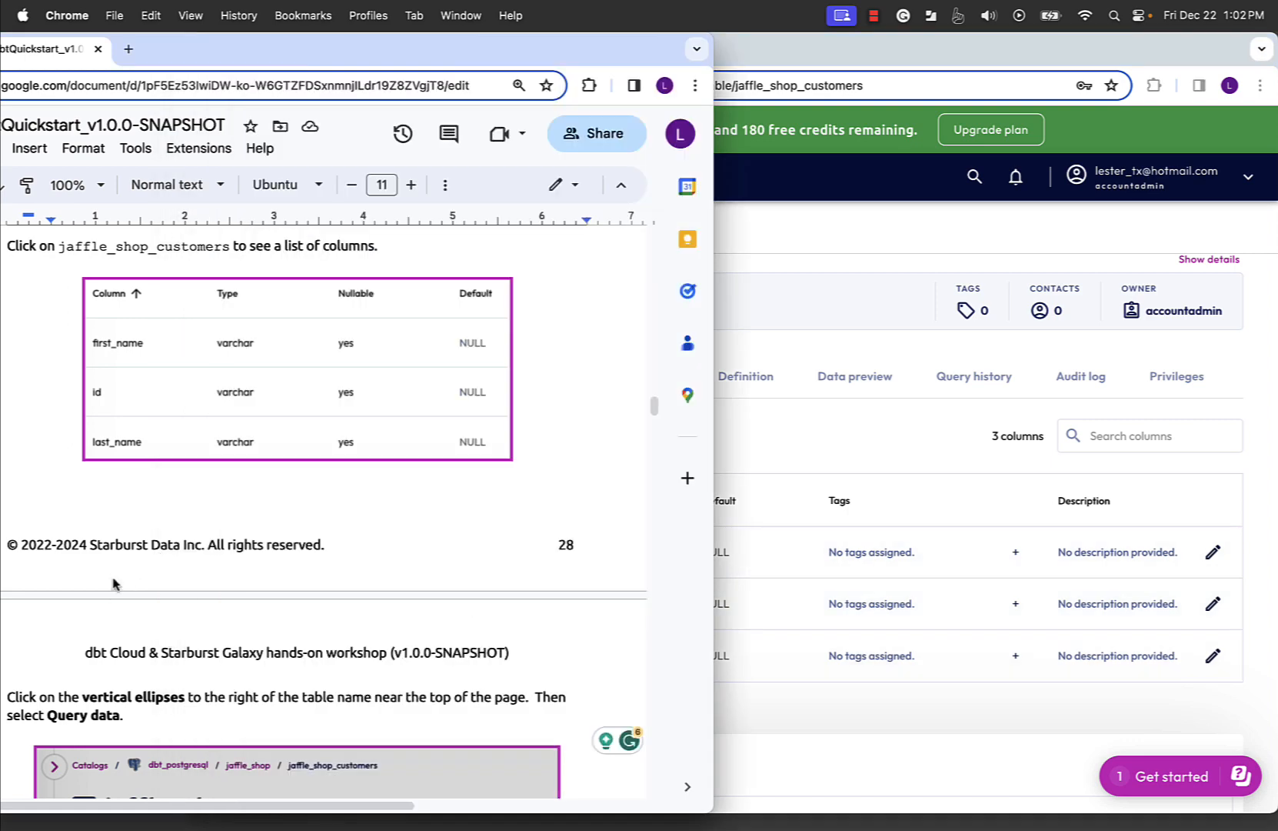
pyautogui.scroll(-10, 223, 505)
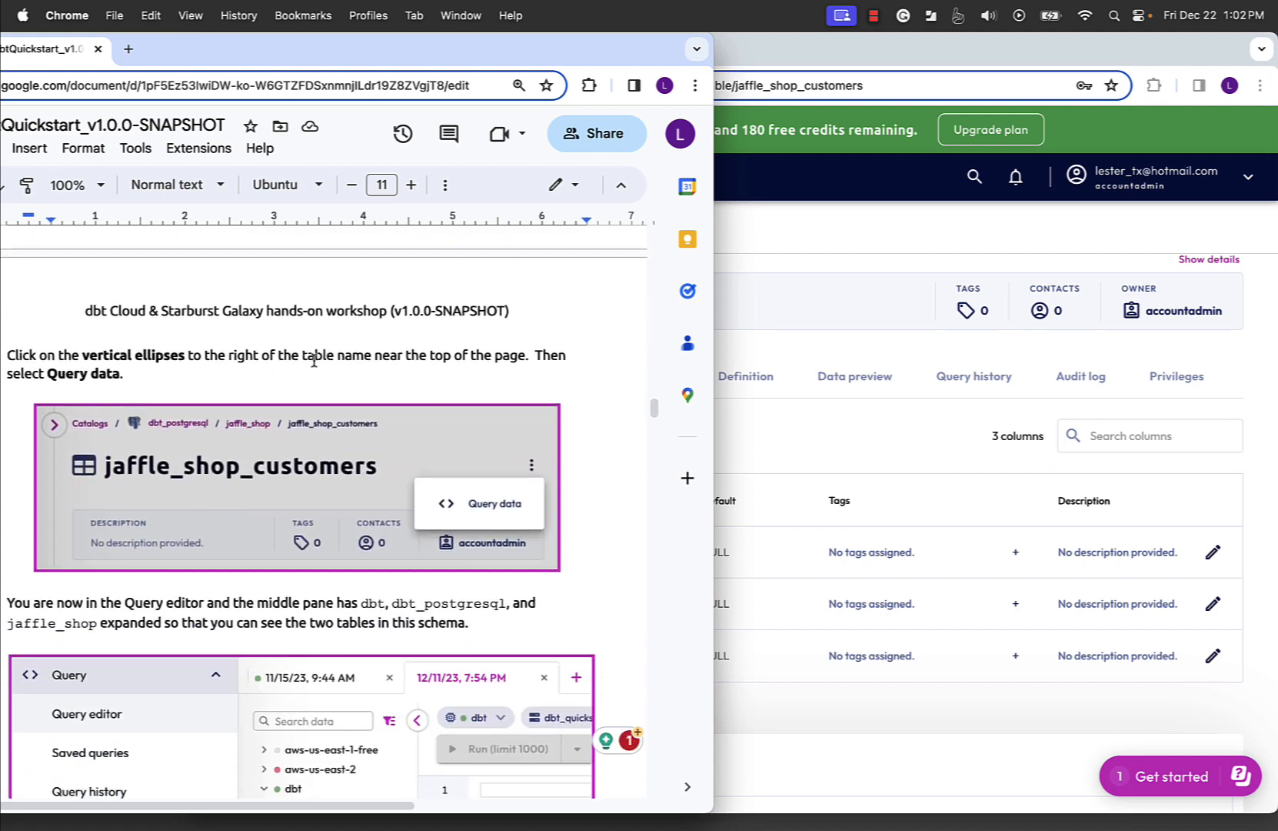
pyautogui.click(867, 446)
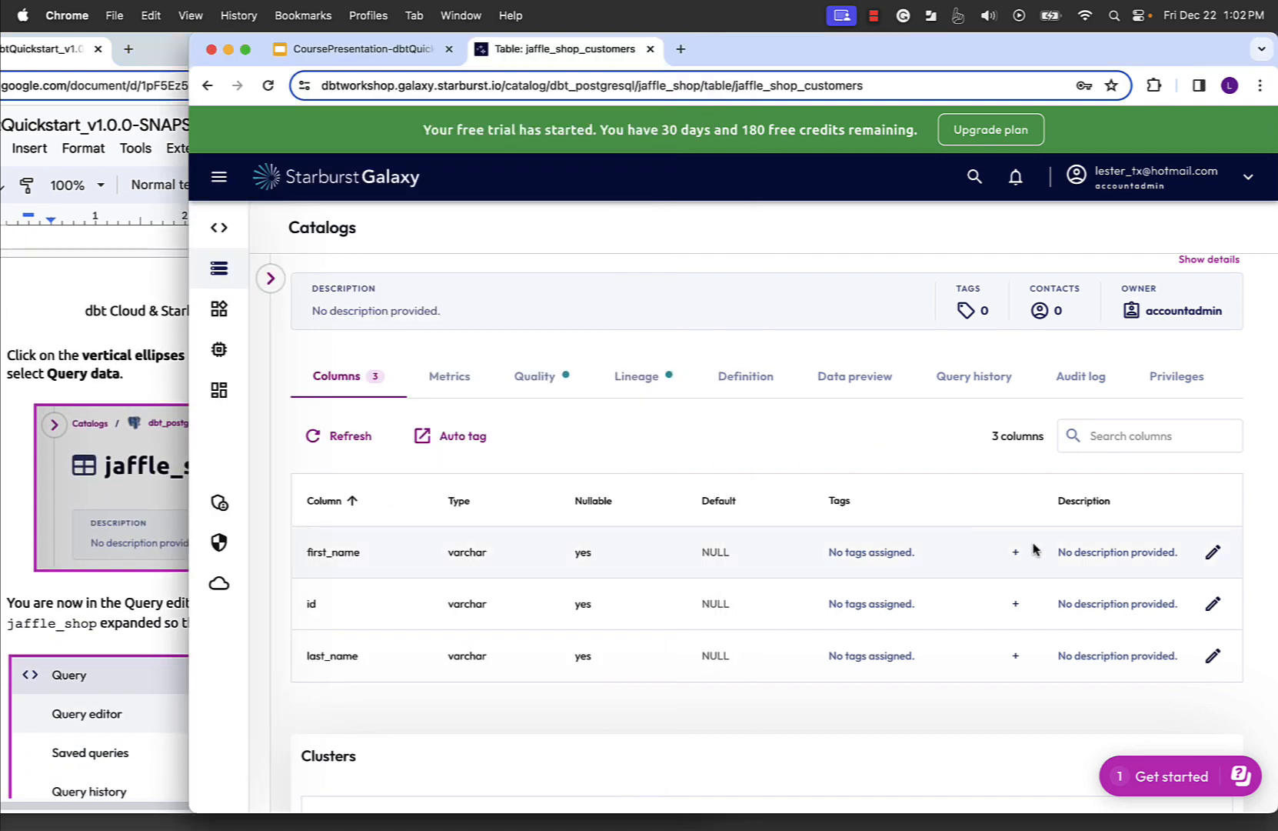
pyautogui.scroll(3, 1077, 415)
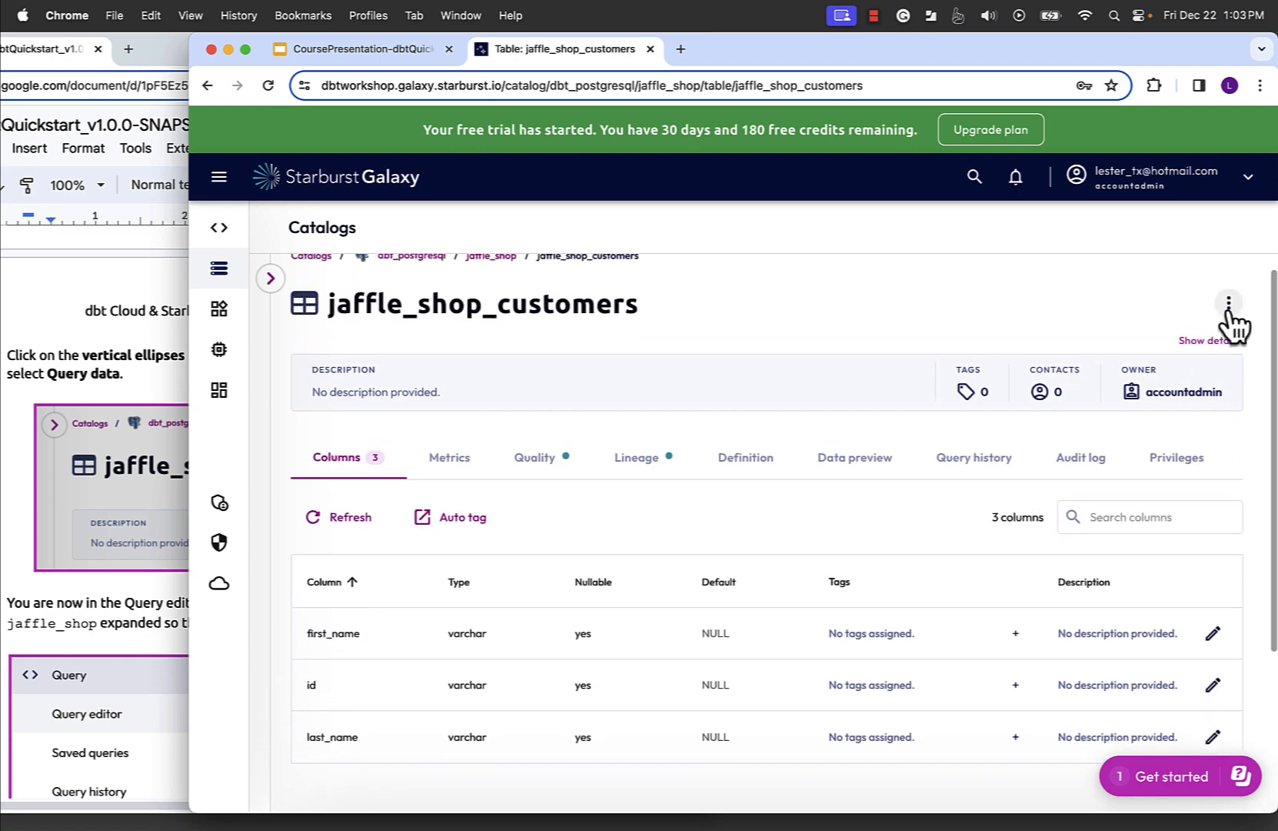
pyautogui.click(101, 618)
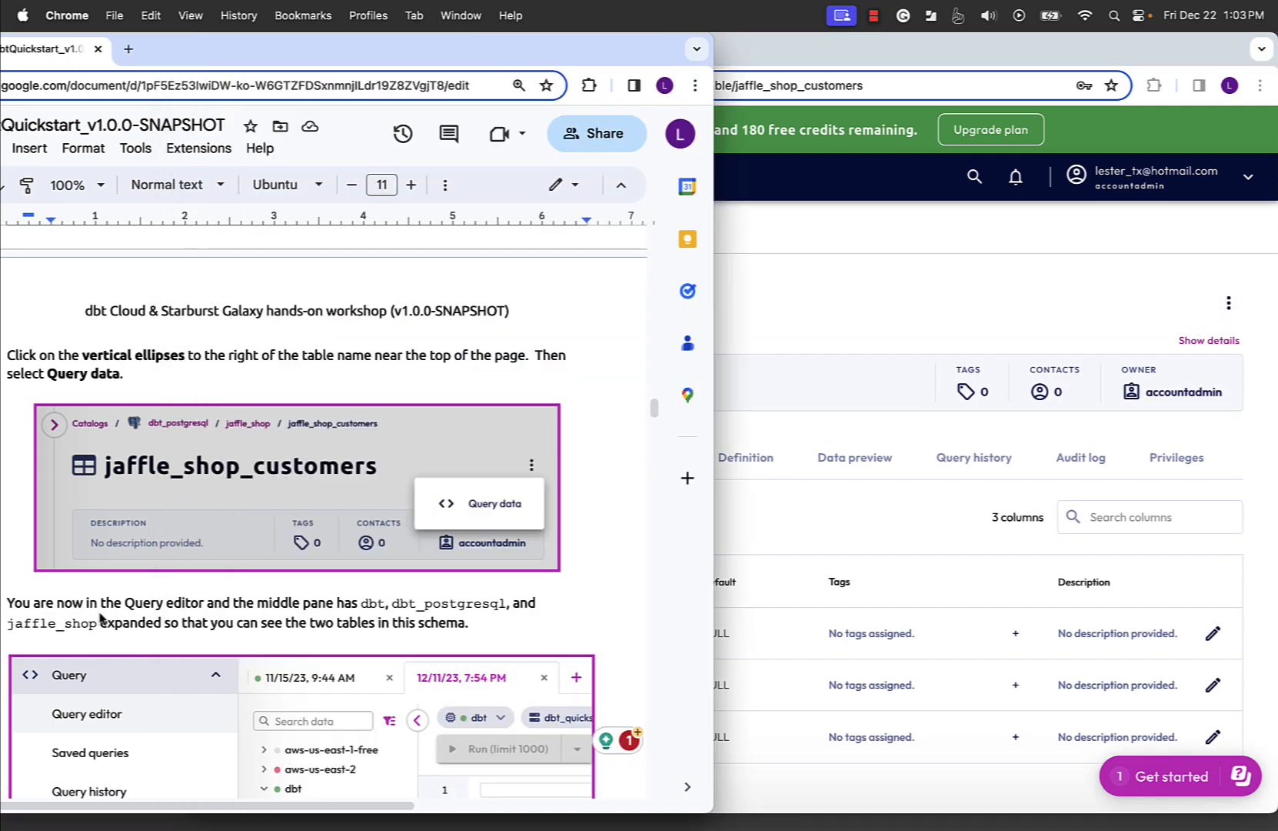
pyautogui.click(779, 300)
pyautogui.click(1229, 303)
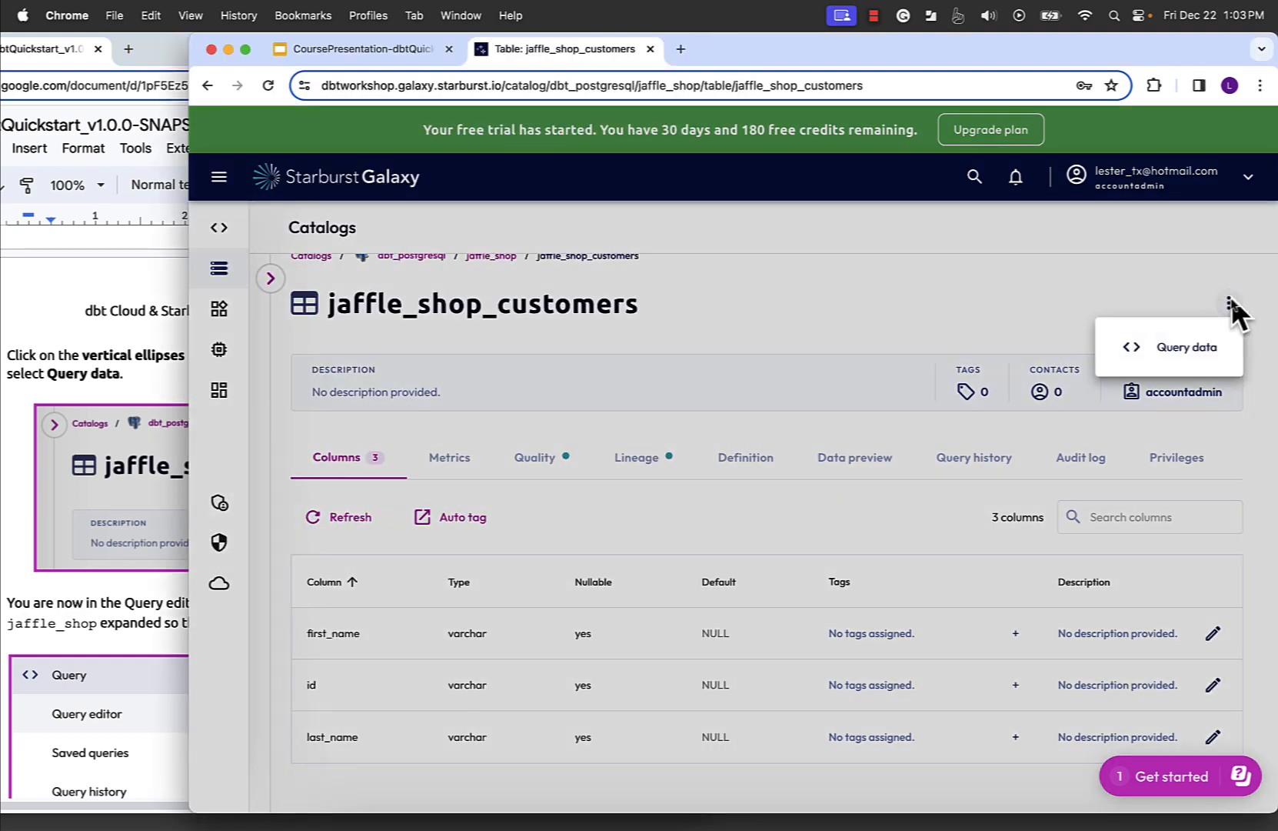
pyautogui.click(1184, 347)
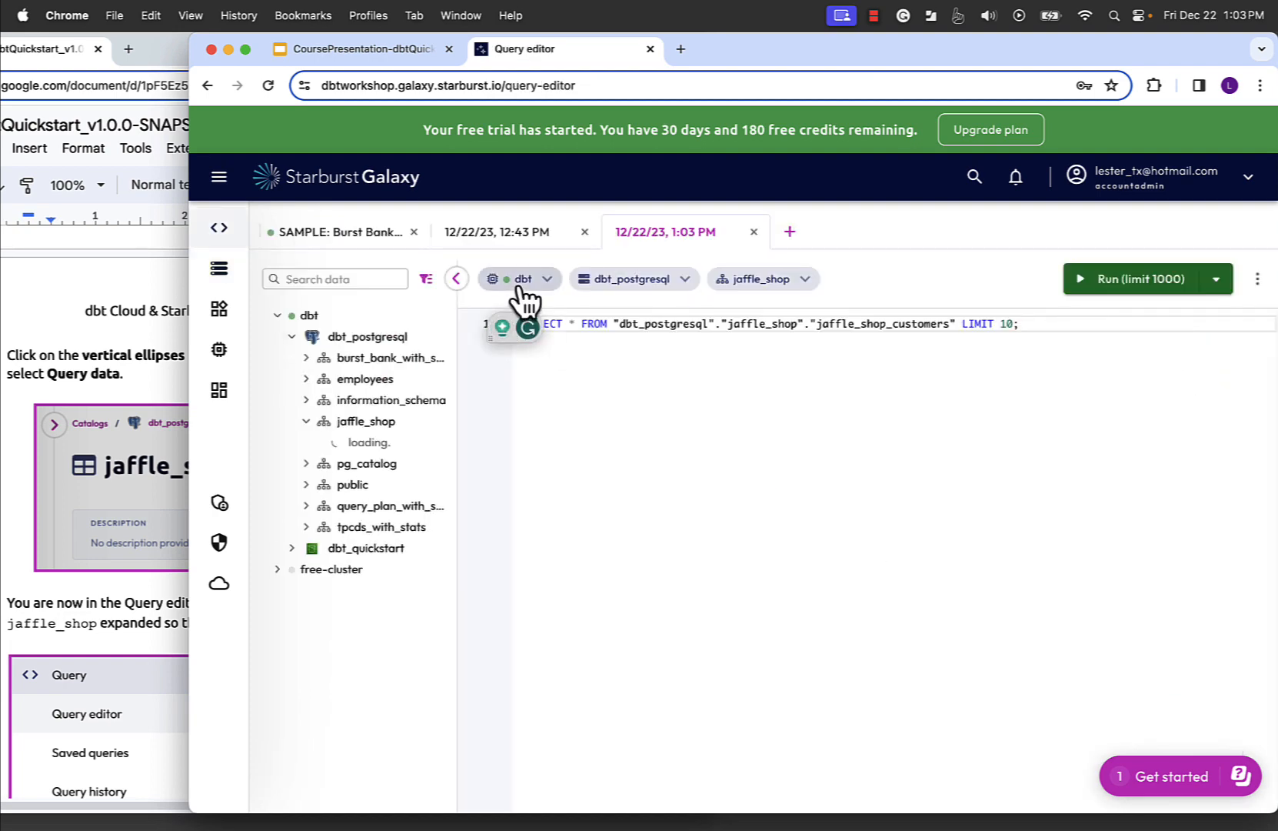
pyautogui.moveTo(527, 296)
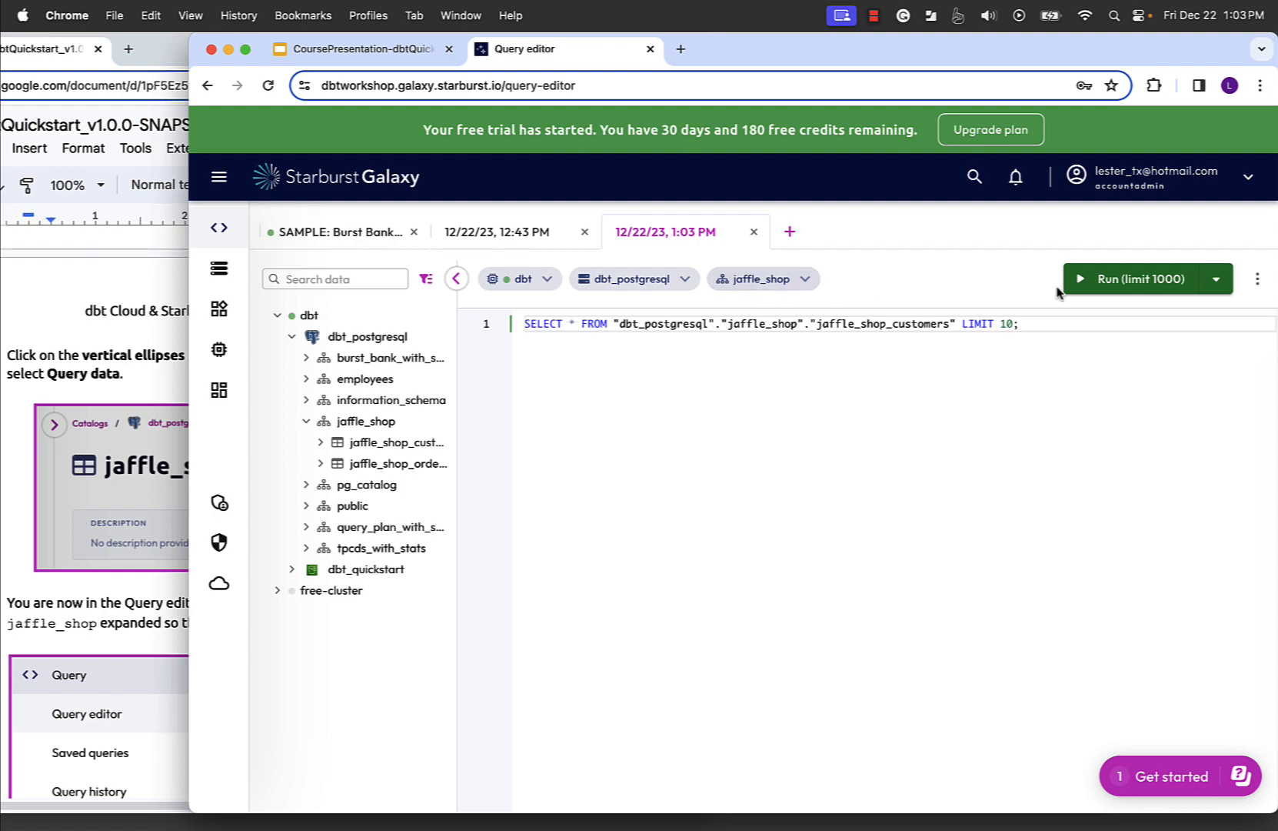
pyautogui.click(1135, 283)
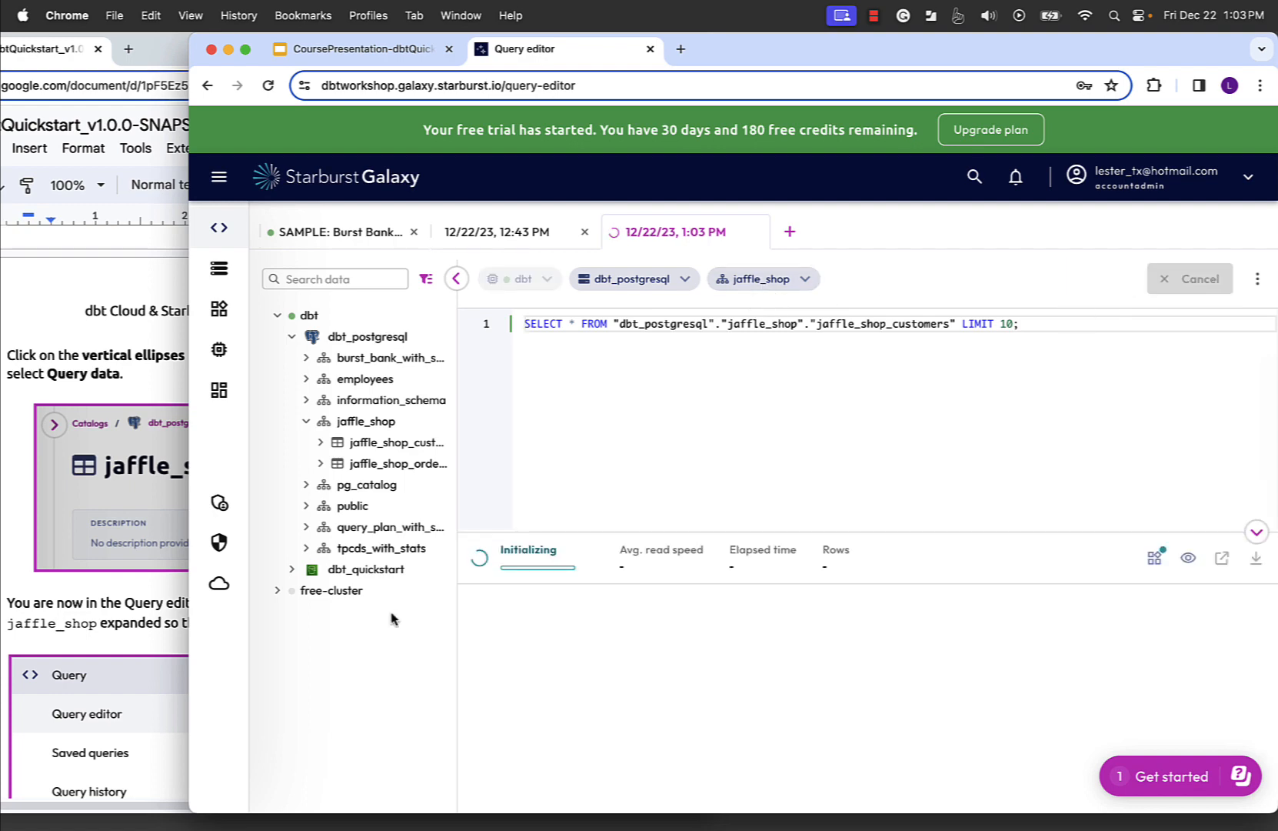
# - Follow the lab guide to widen the data tree and expand the columns of jaffle_shop_customers and jaffle_shop_orders
pyautogui.click(102, 605)
pyautogui.scroll(-5, 325, 568)
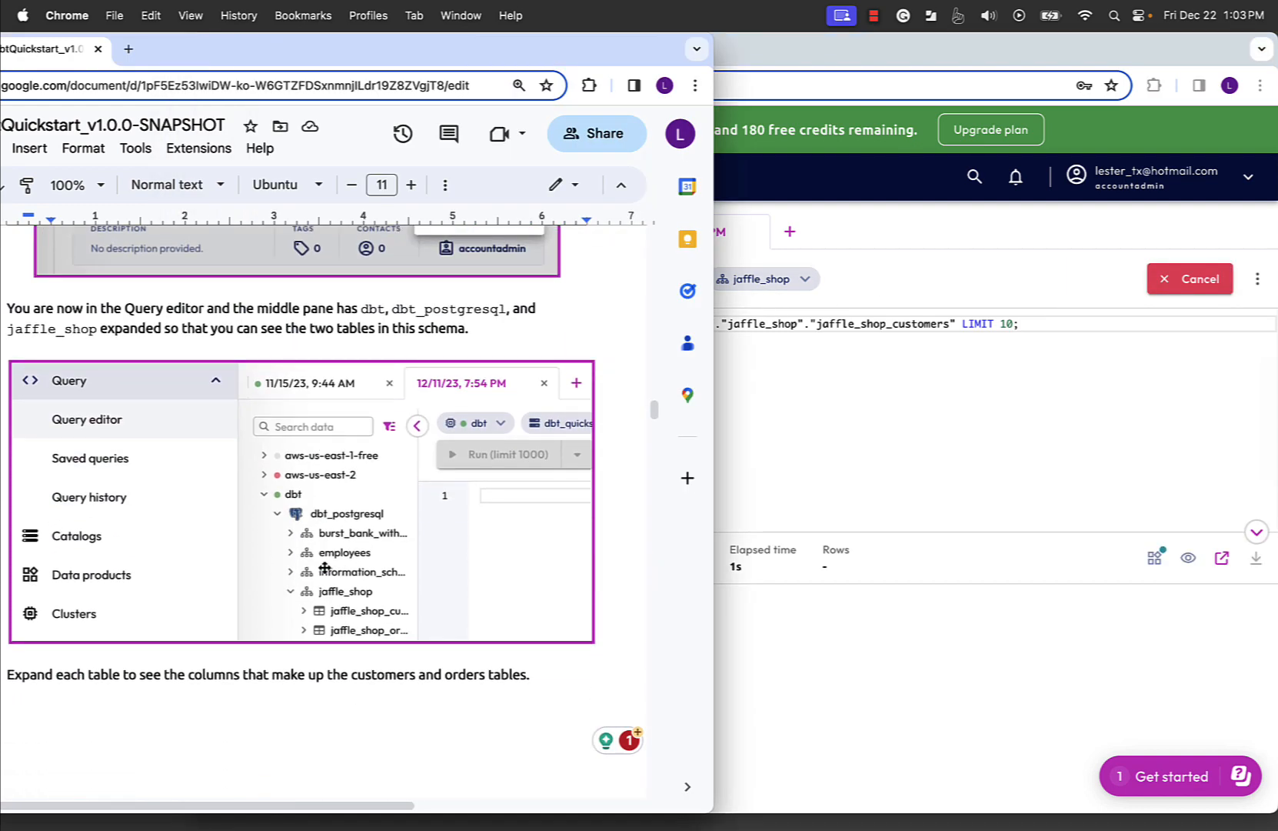
pyautogui.scroll(-1, 446, 581)
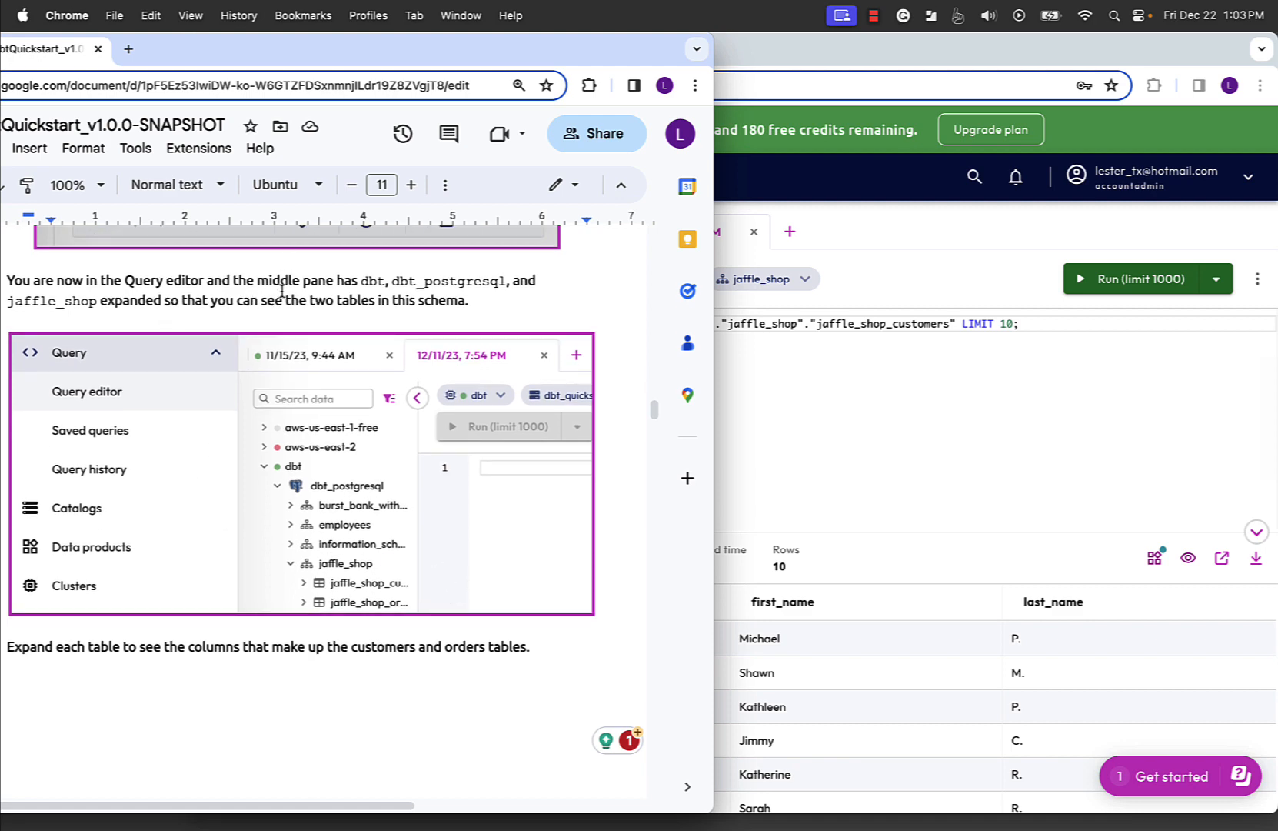
pyautogui.click(990, 456)
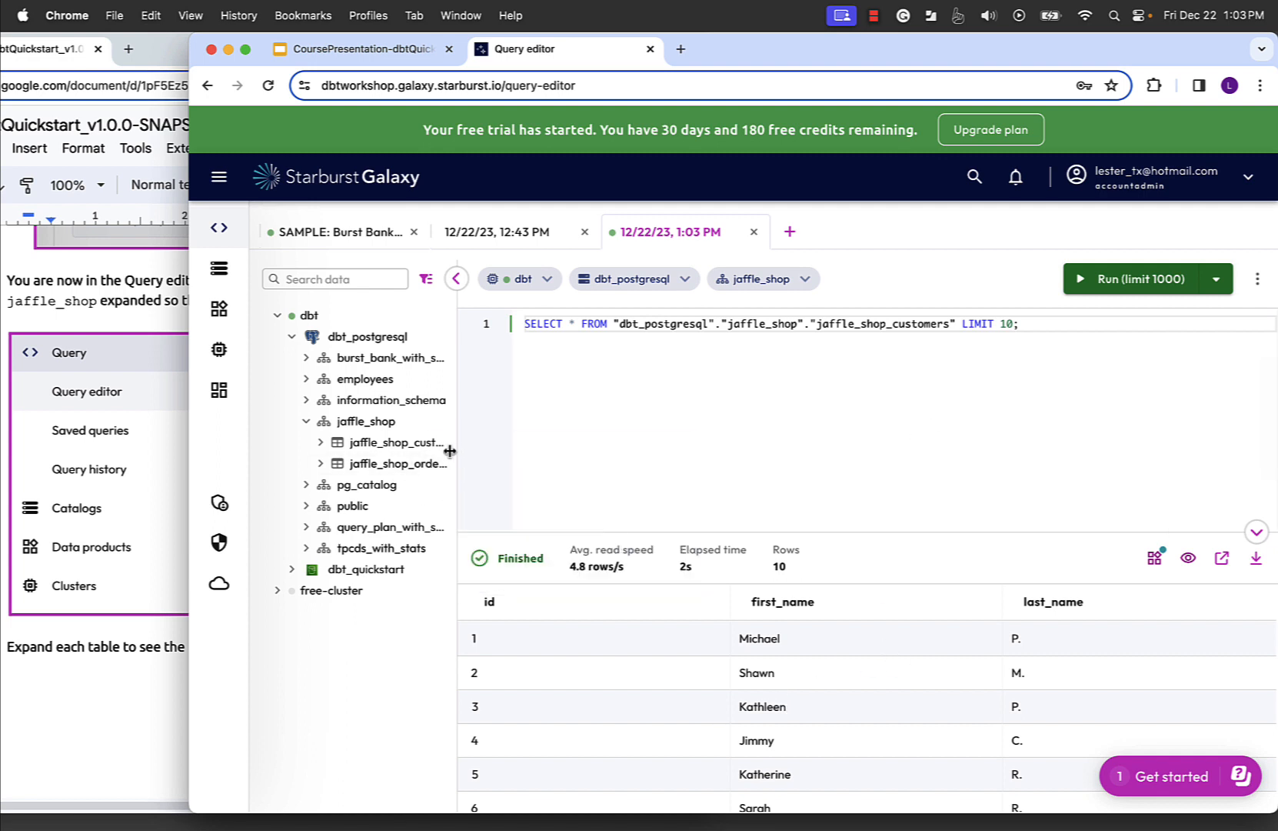
pyautogui.moveTo(451, 448); pyautogui.dragTo(611, 466)
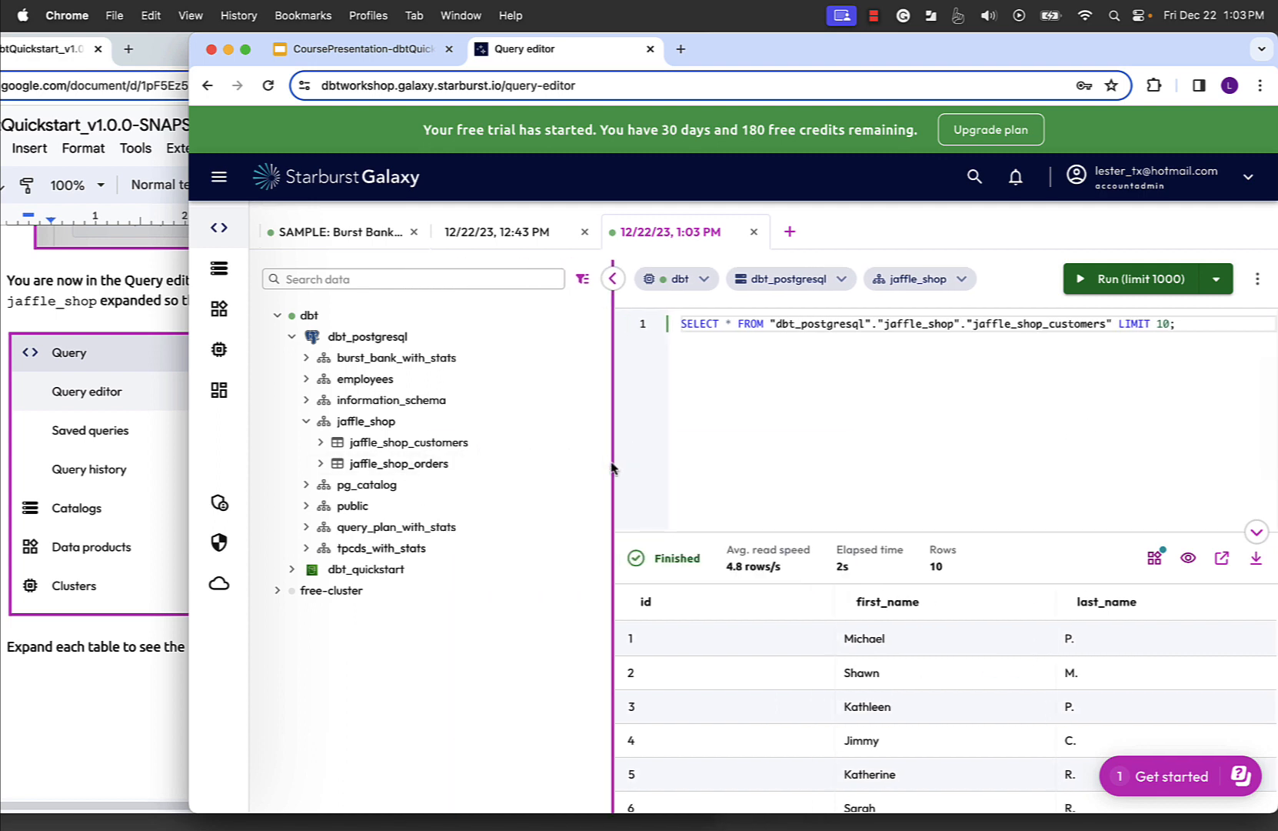
pyautogui.click(320, 442)
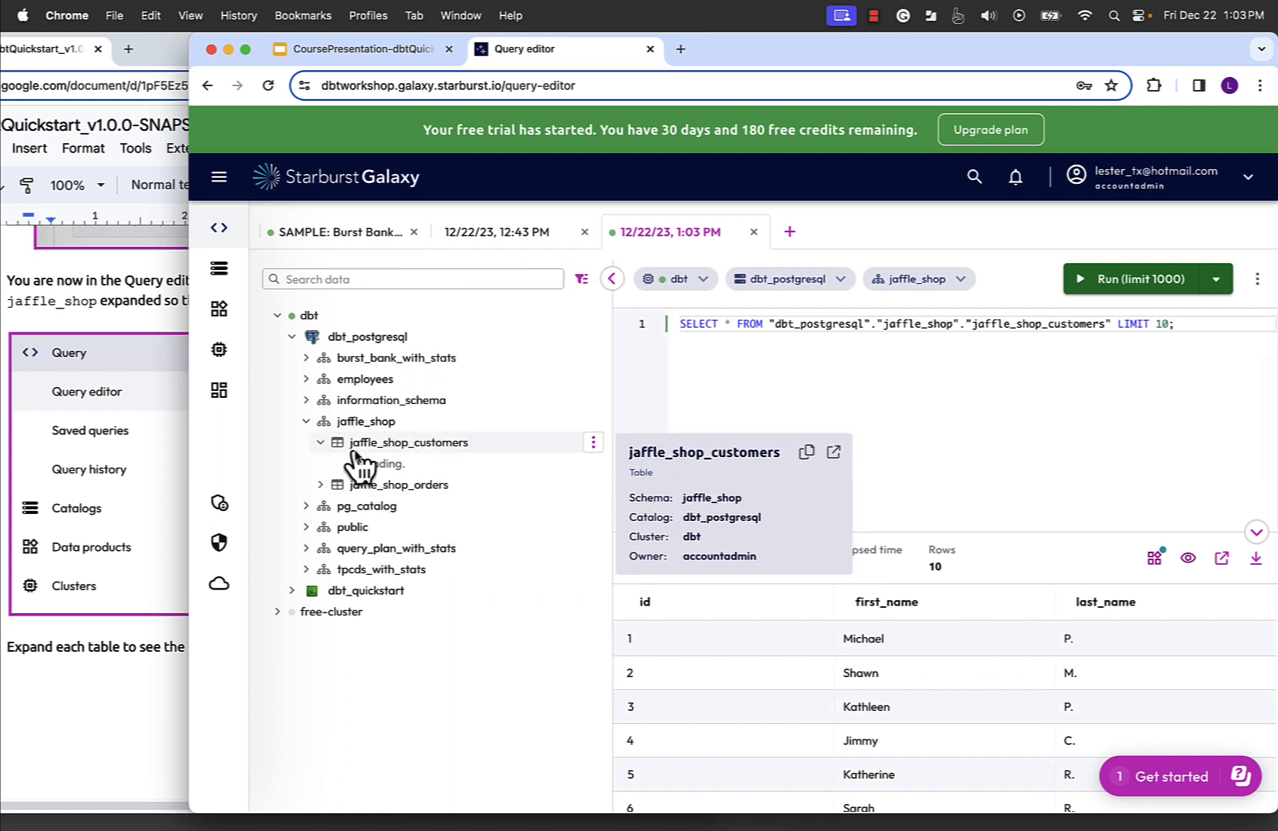
pyautogui.click(320, 484)
# - Copy the lab guide's SELECT statements for jaffle_shop_customers and jaffle_shop_orders into the query editor, below the existing query
pyautogui.click(173, 601)
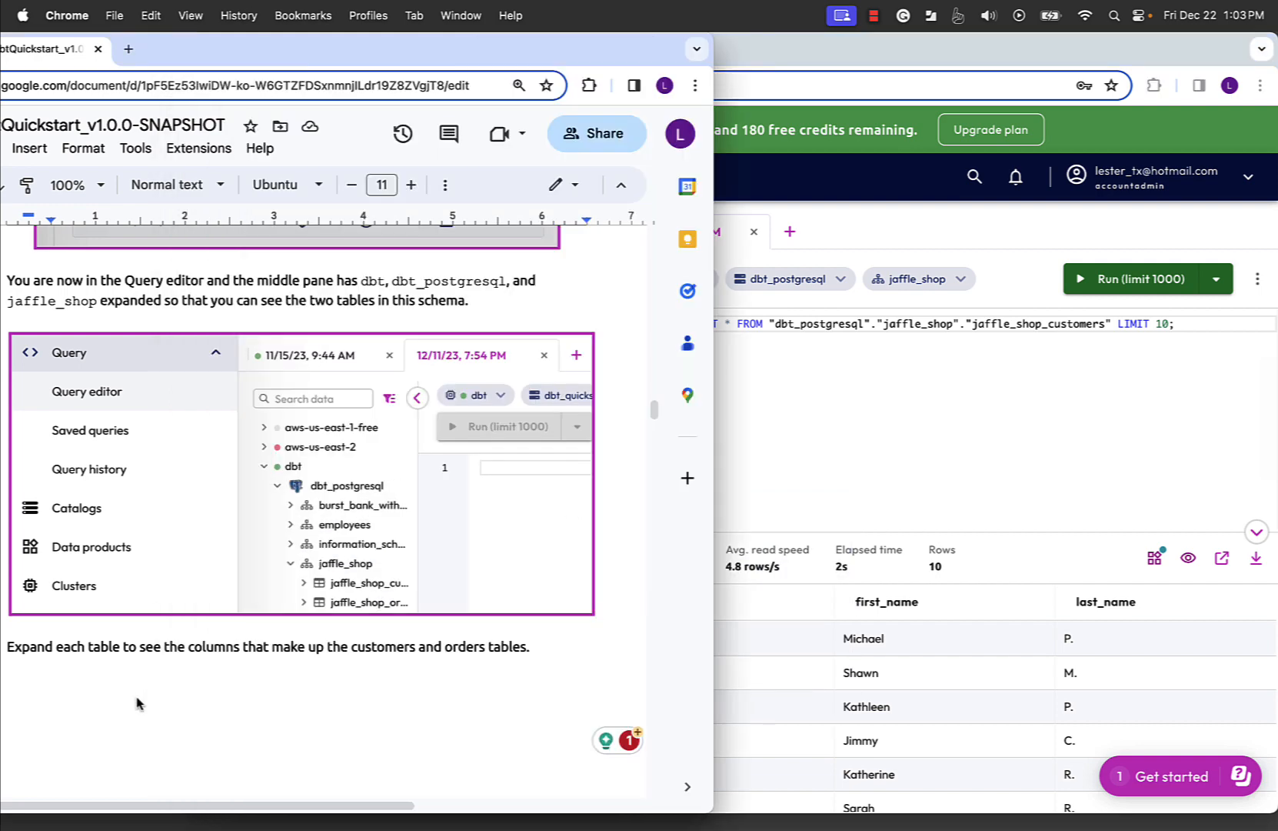
pyautogui.scroll(-3, 333, 543)
pyautogui.scroll(-6, 333, 543)
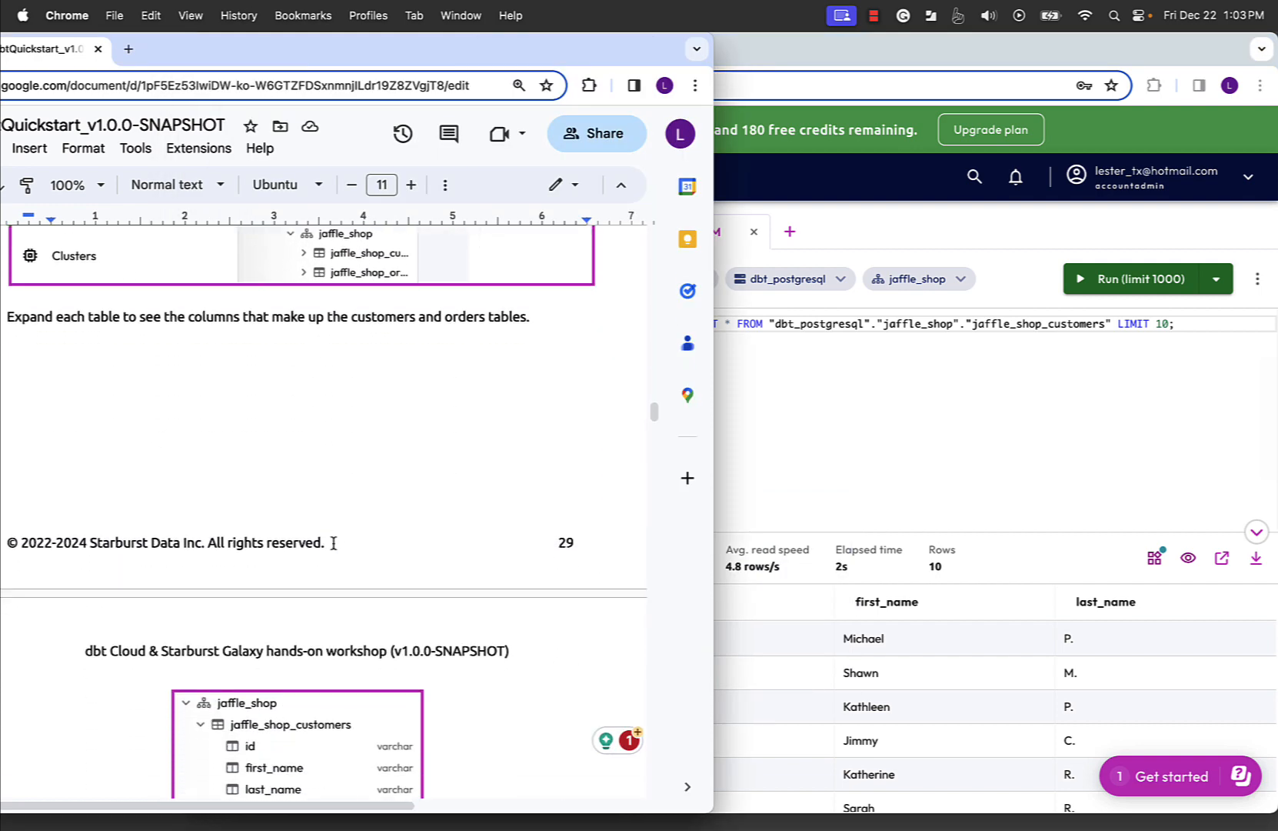
pyautogui.scroll(-5, 277, 511)
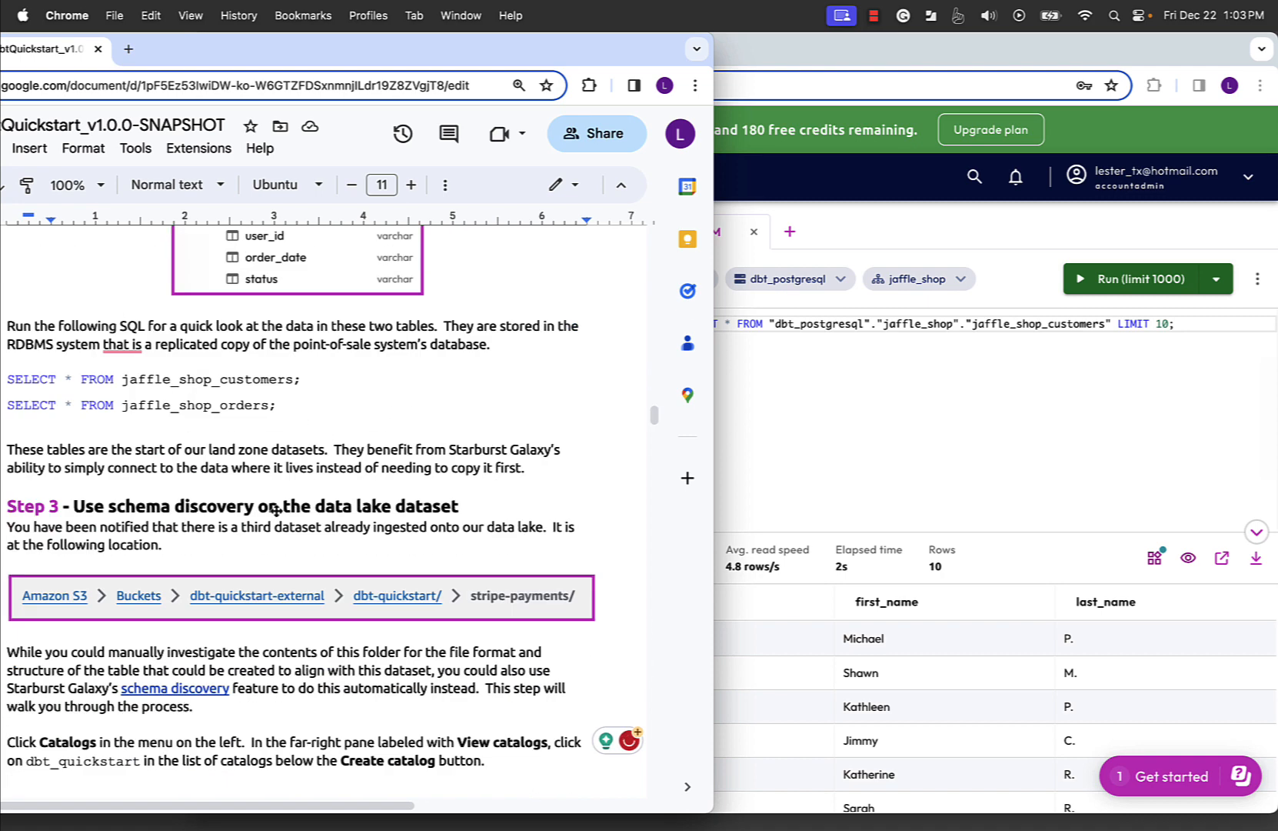
pyautogui.moveTo(275, 339); pyautogui.dragTo(3, 312)
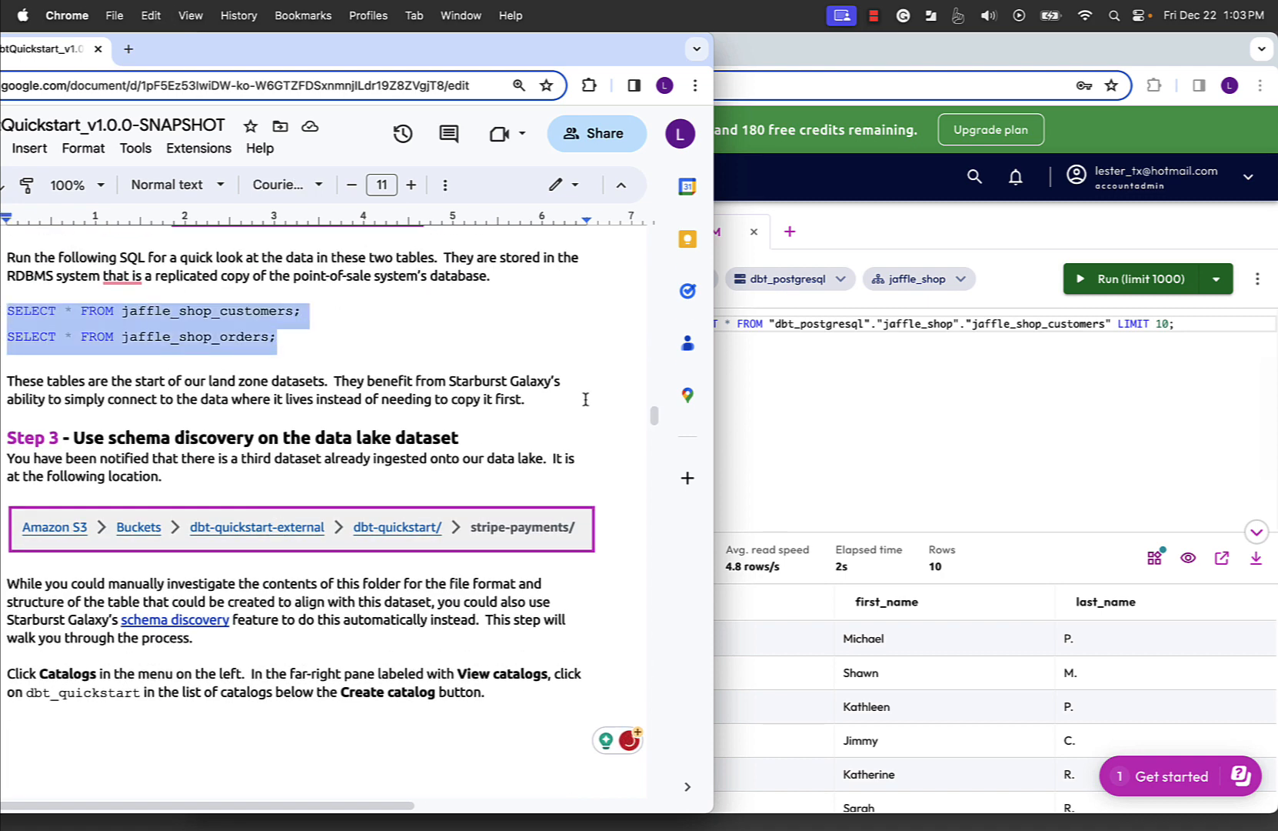
pyautogui.click(735, 402)
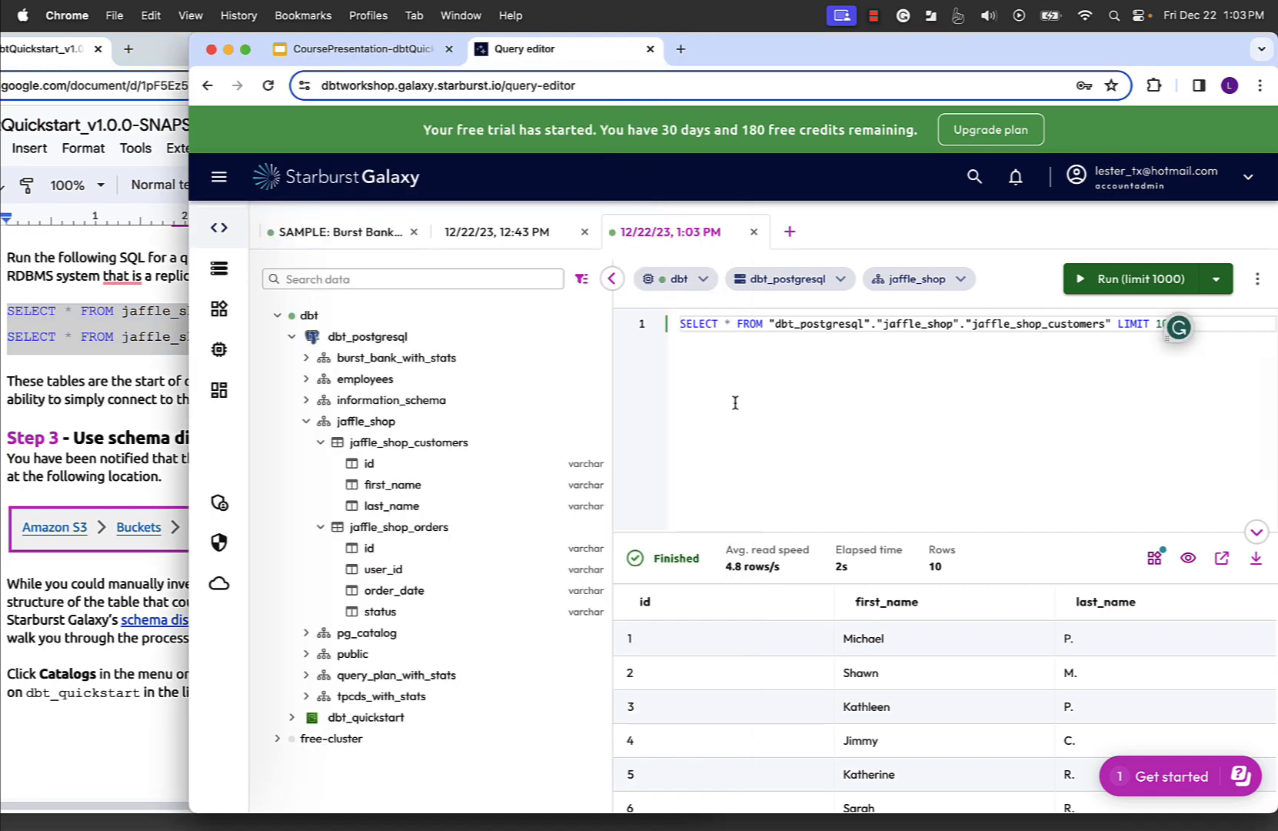
pyautogui.press('Return')
pyautogui.press('Return')
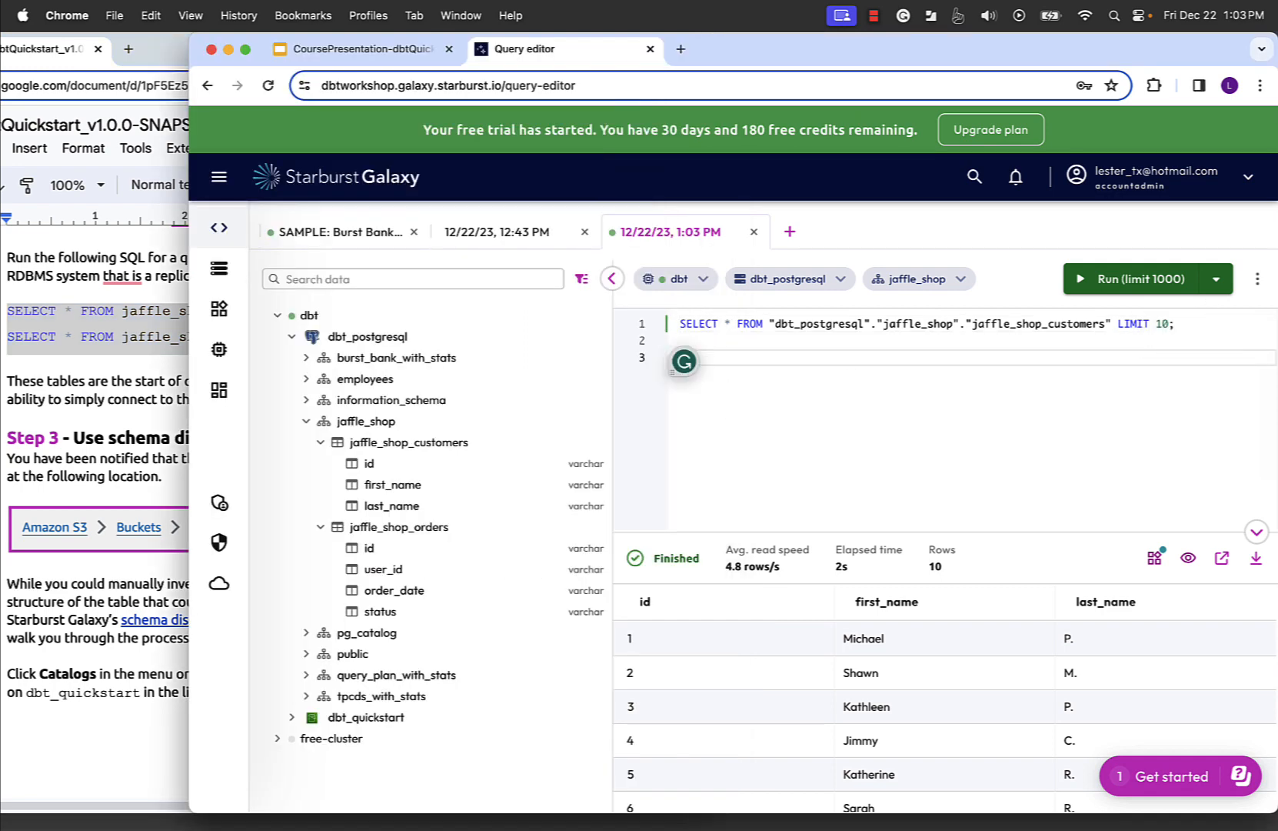
pyautogui.write('SELECT * FROM jaffle_shop_customers; SELECT * FROM jaffle_shop_orders;')
# - Run only the two added SELECT statements and review the result set of each one
pyautogui.moveTo(680, 357); pyautogui.dragTo(889, 375)
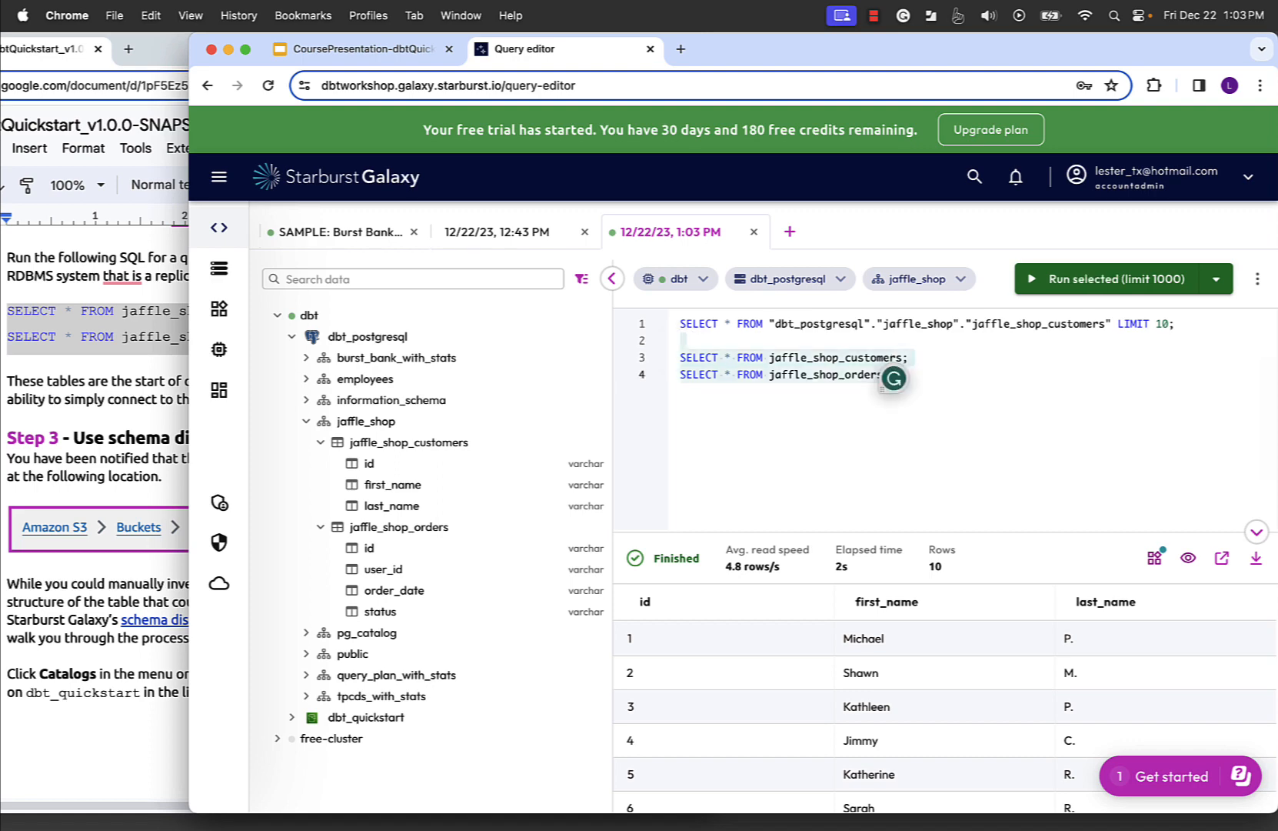
pyautogui.click(1076, 280)
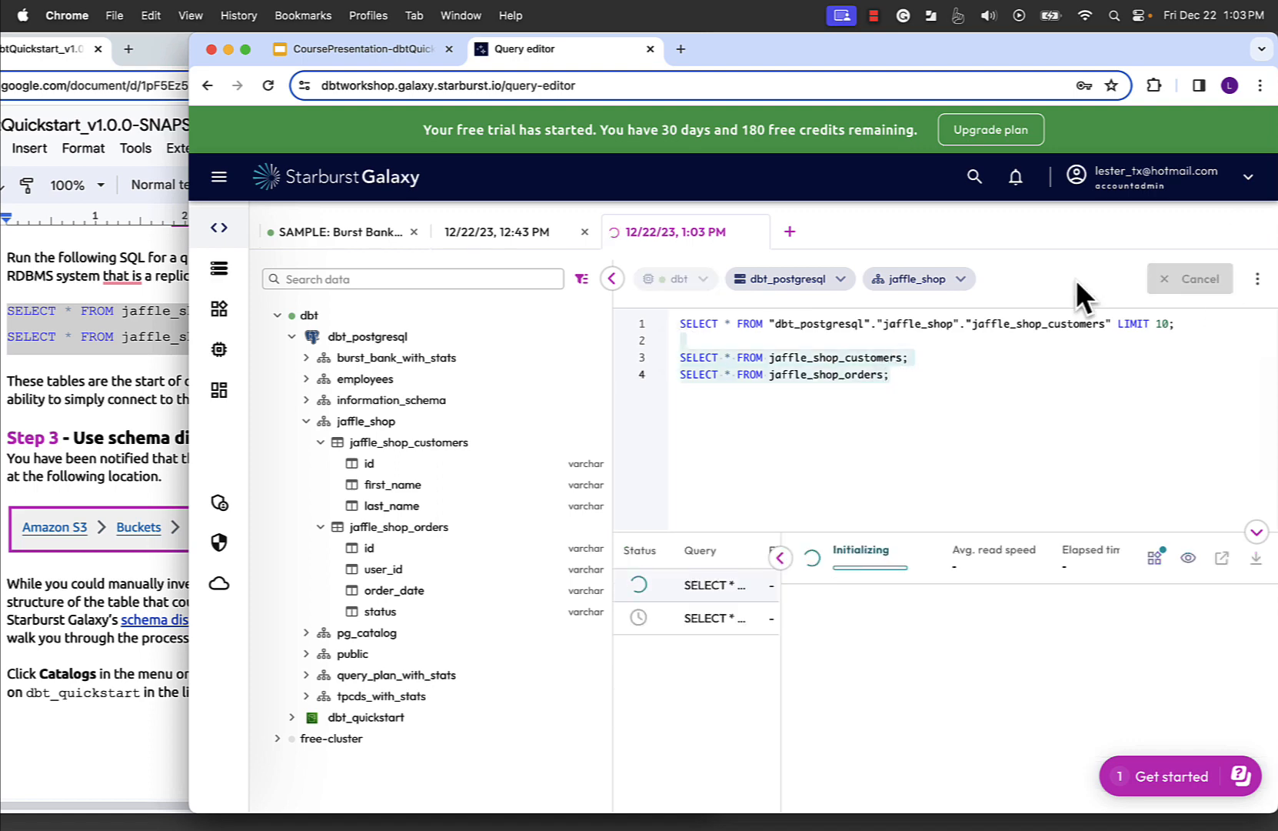
pyautogui.click(707, 591)
pyautogui.click(704, 621)
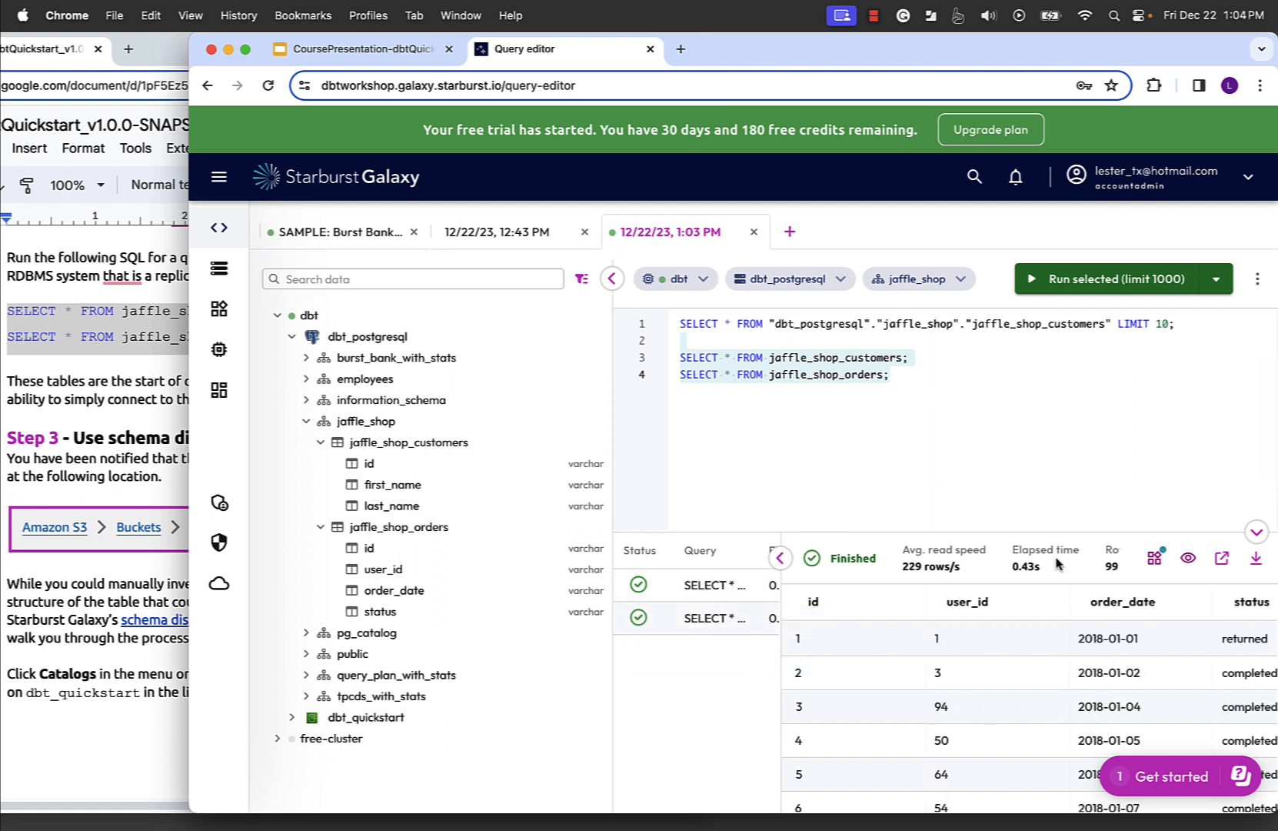
# - Read Step 3 of the lab guide on schema discovery, including the stripe-payments location and the instructions for opening the dbt_quickstart catalog
pyautogui.click(131, 400)
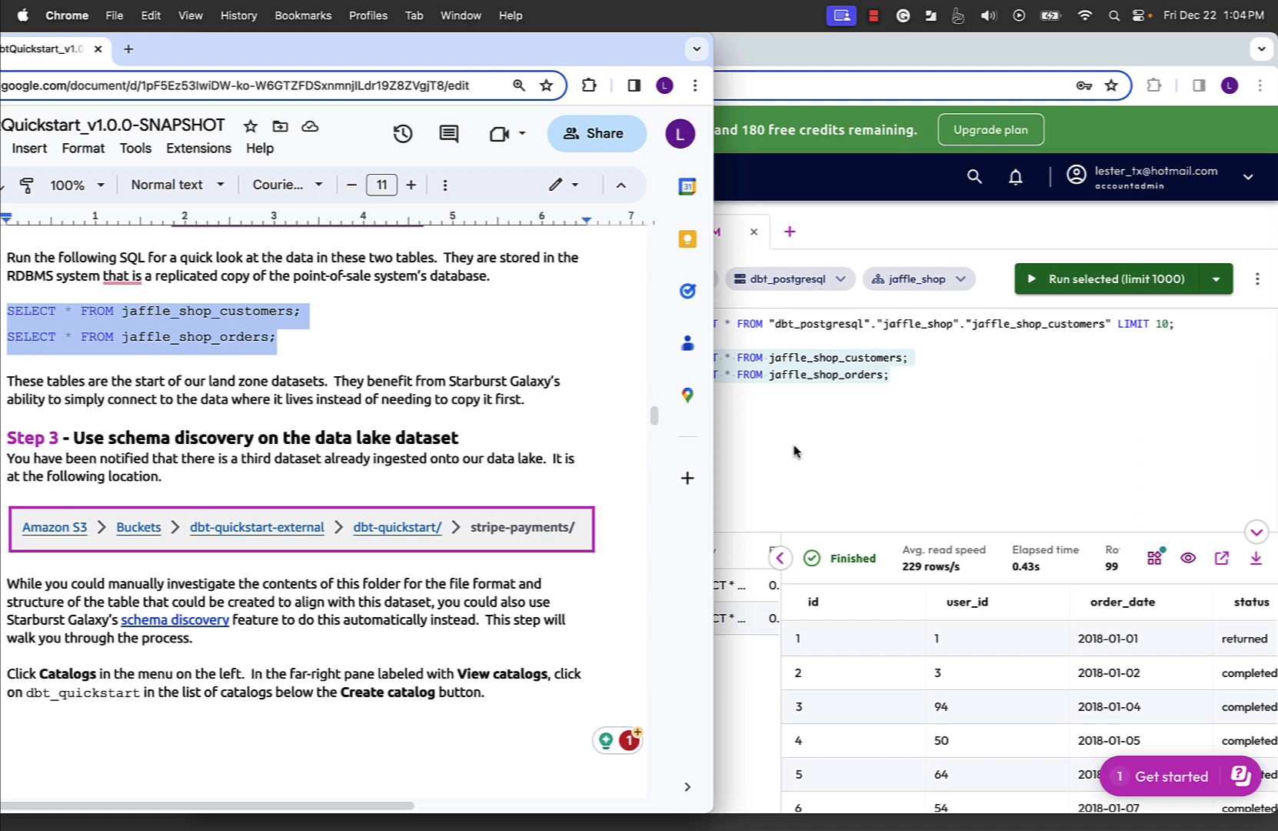
pyautogui.click(802, 454)
pyautogui.click(88, 411)
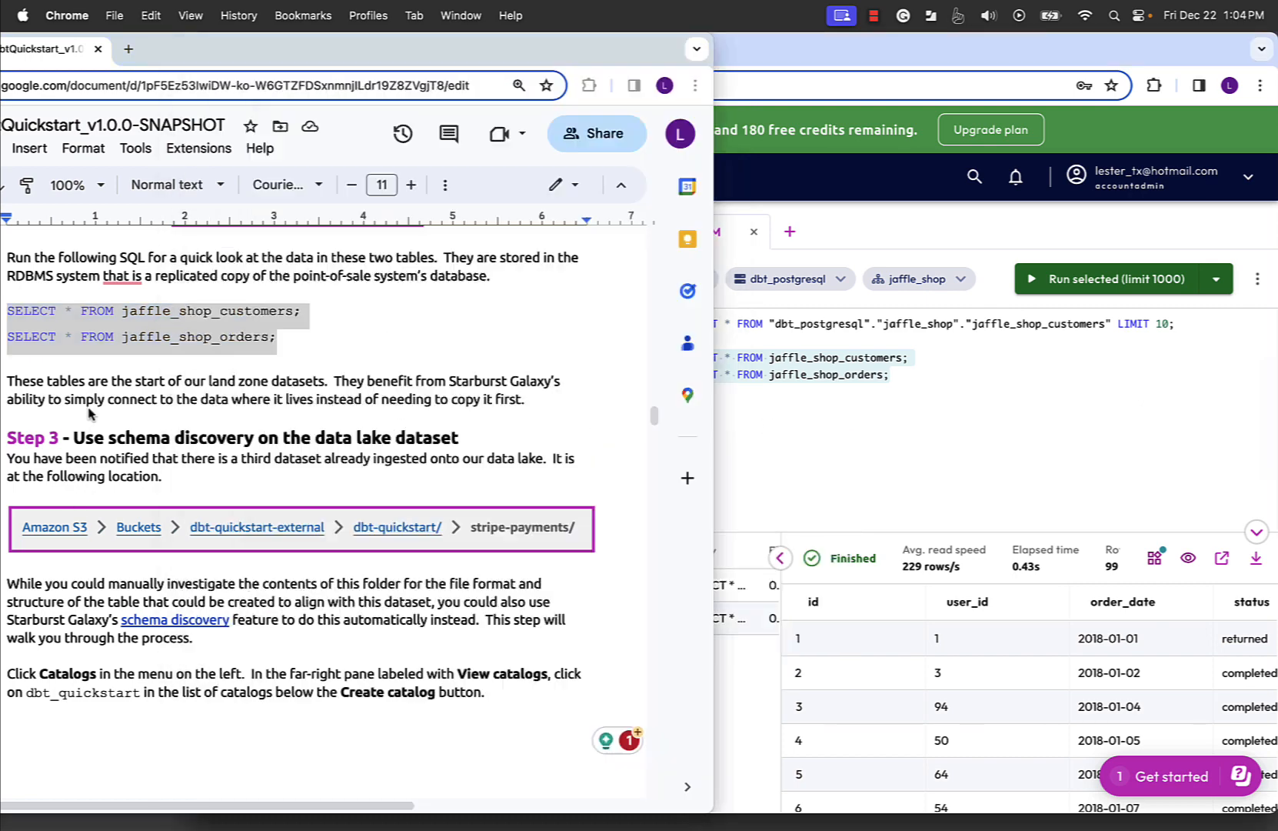
pyautogui.scroll(-4, 88, 411)
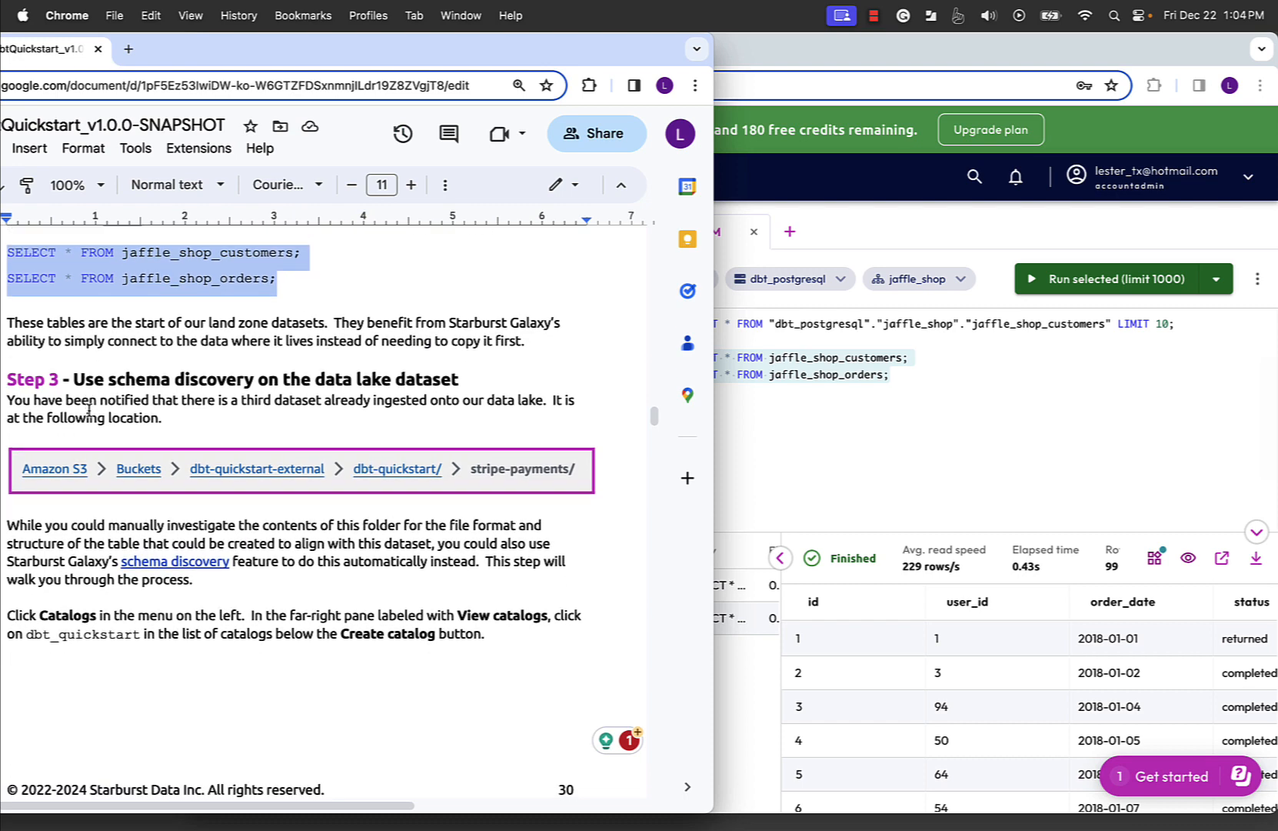
pyautogui.scroll(-1, 89, 411)
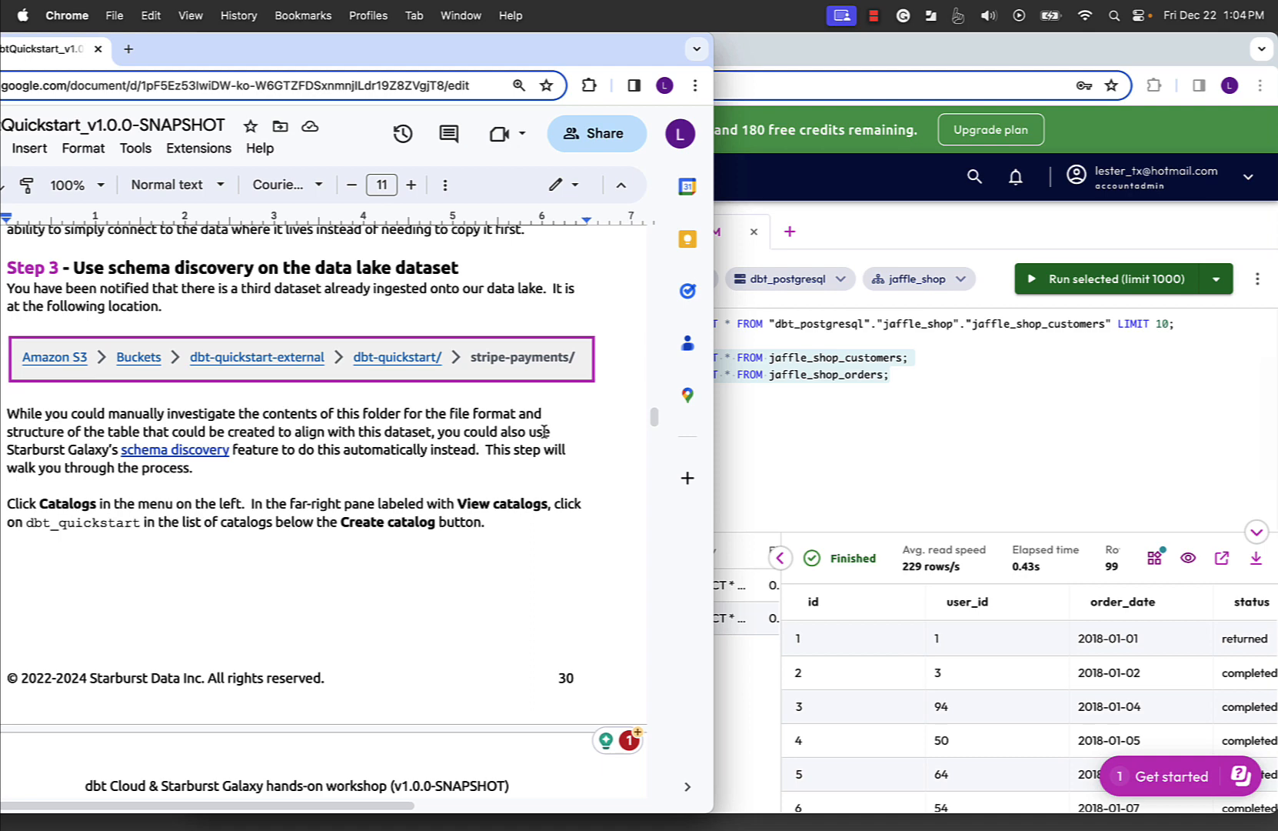
pyautogui.scroll(-1, 544, 432)
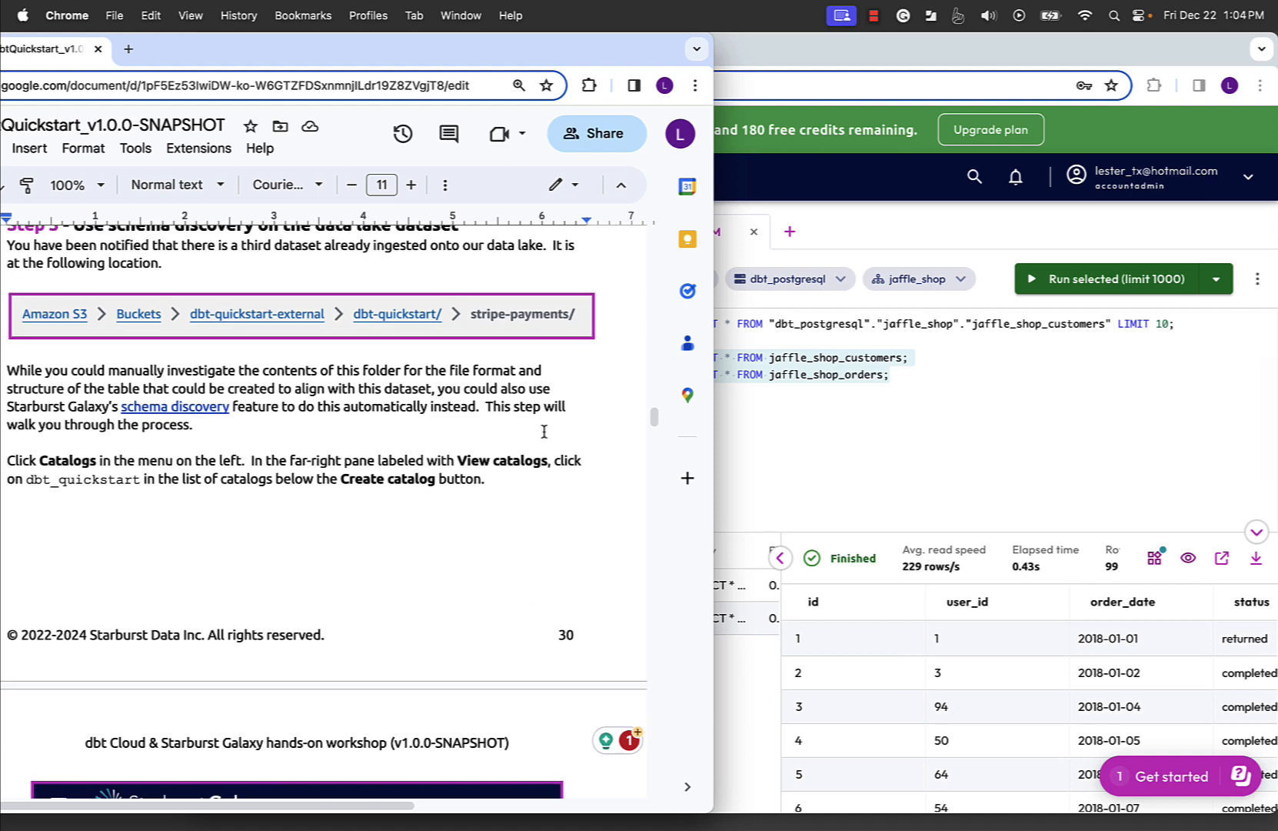
pyautogui.scroll(1, 543, 431)
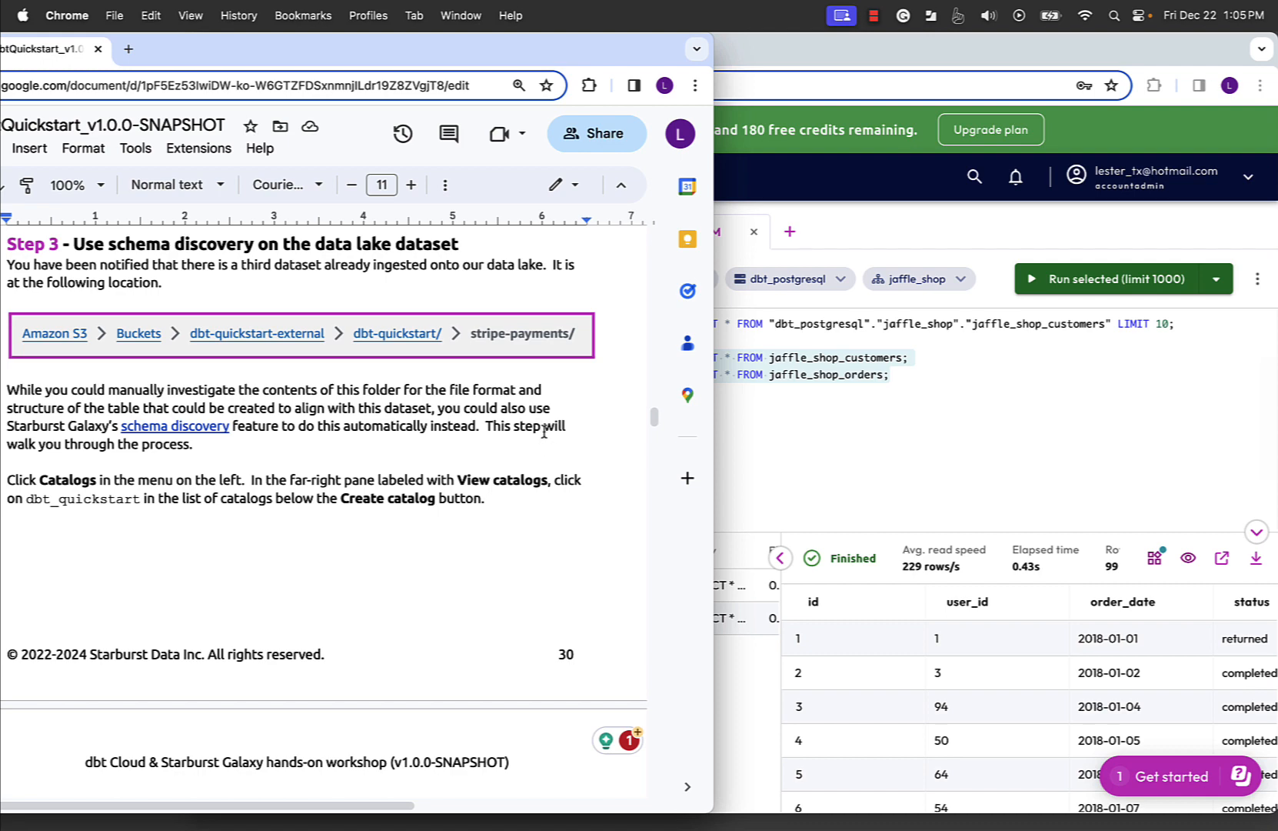
pyautogui.scroll(-3, 517, 513)
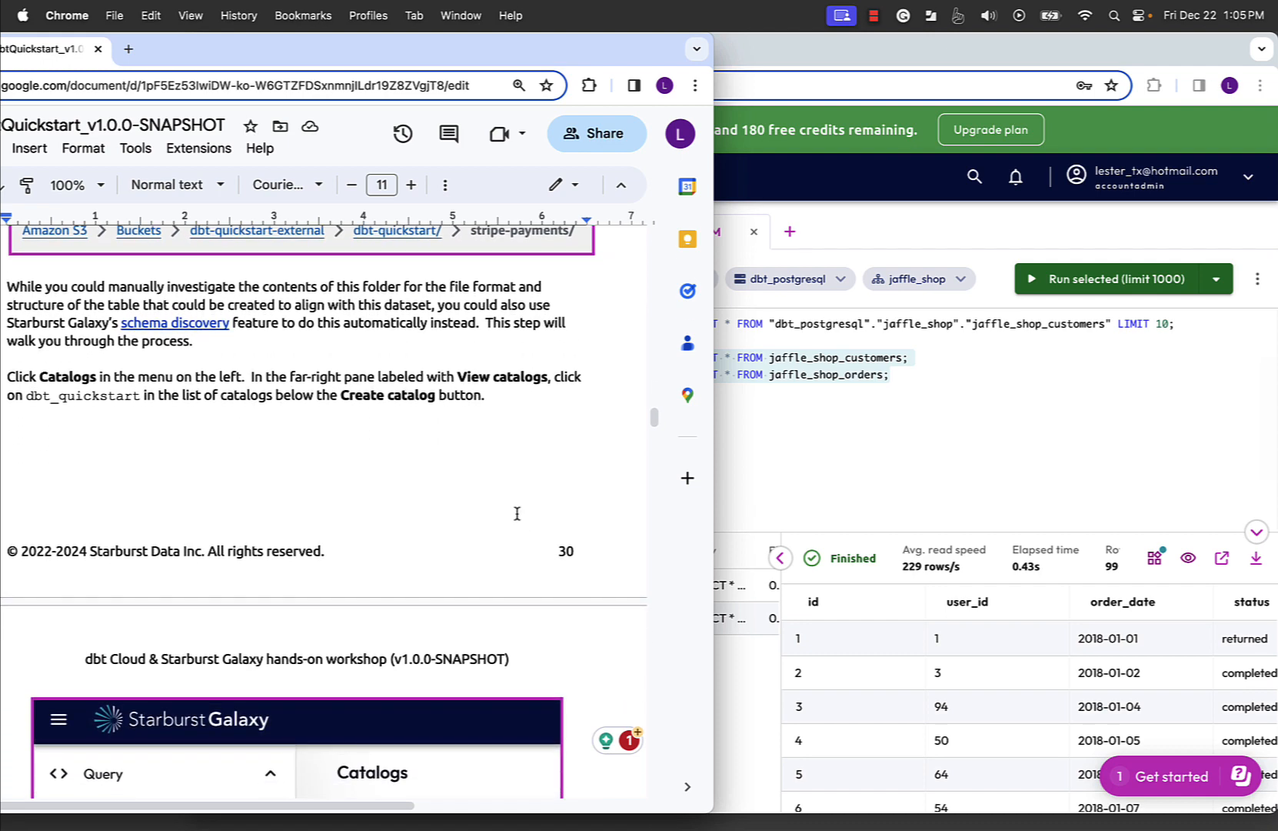
pyautogui.scroll(-1, 517, 513)
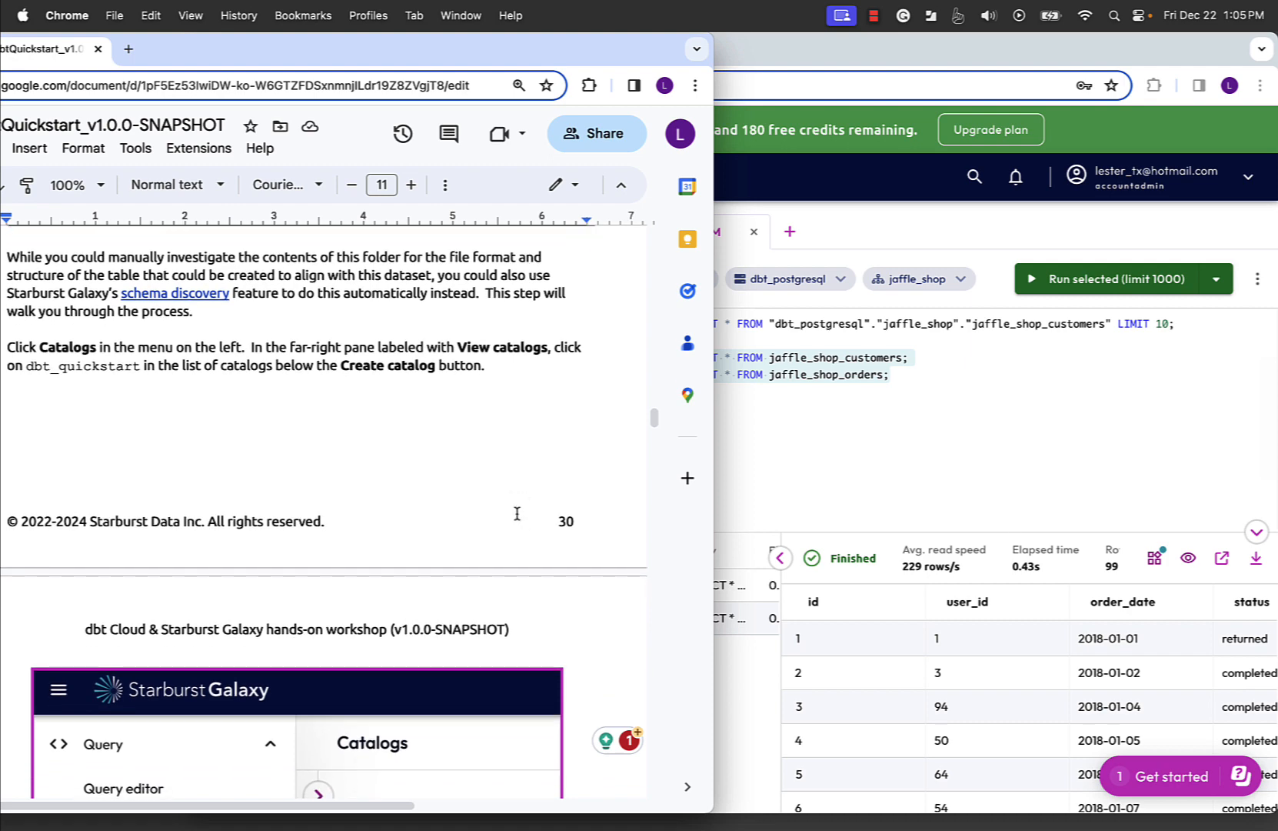
pyautogui.scroll(-4, 517, 513)
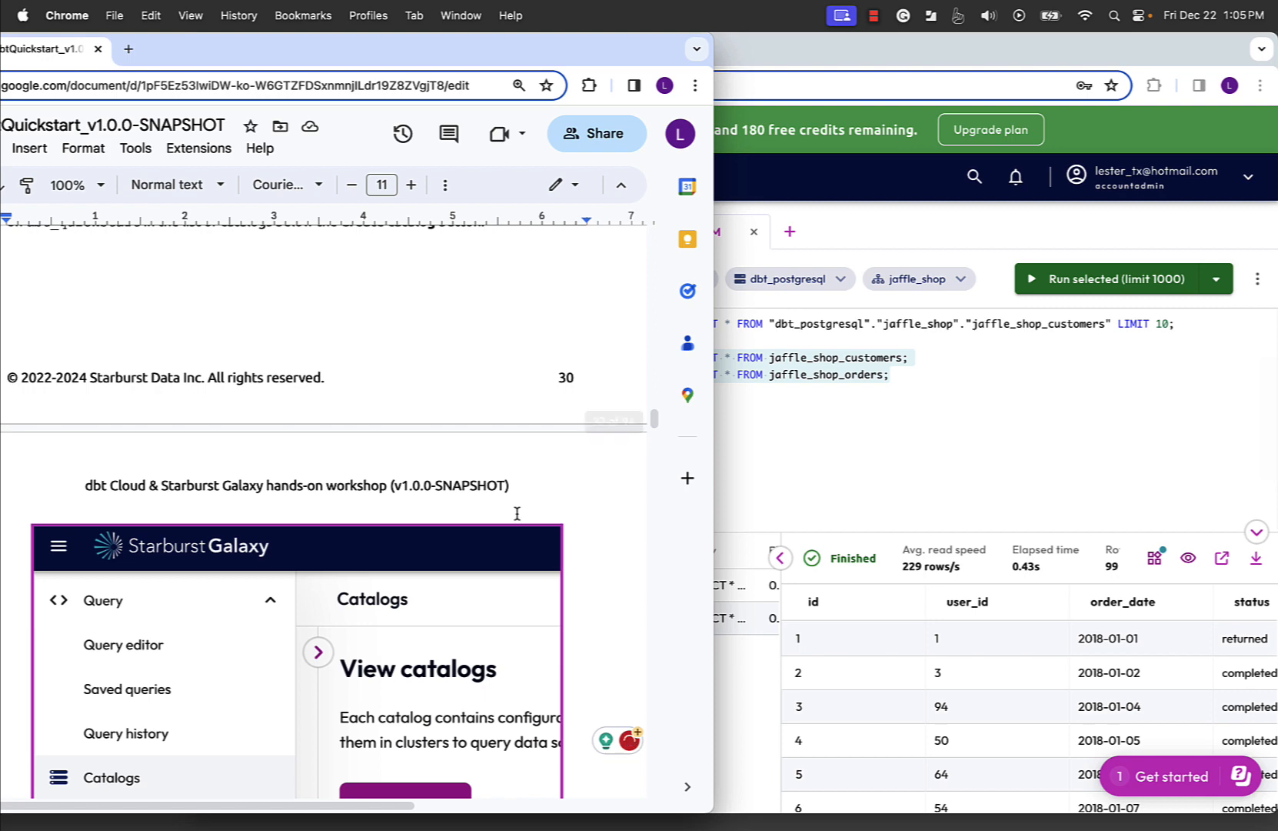
pyautogui.scroll(4, 517, 513)
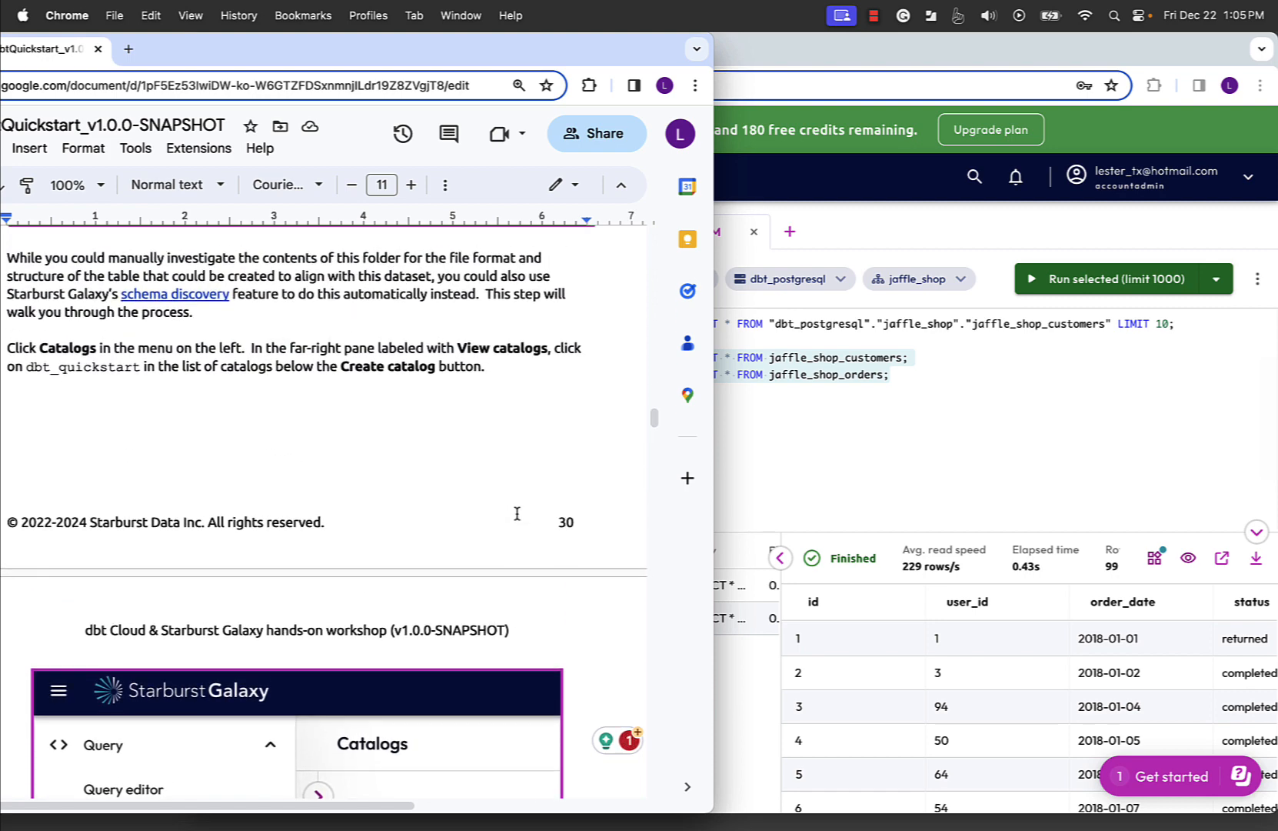
pyautogui.scroll(-1, 517, 513)
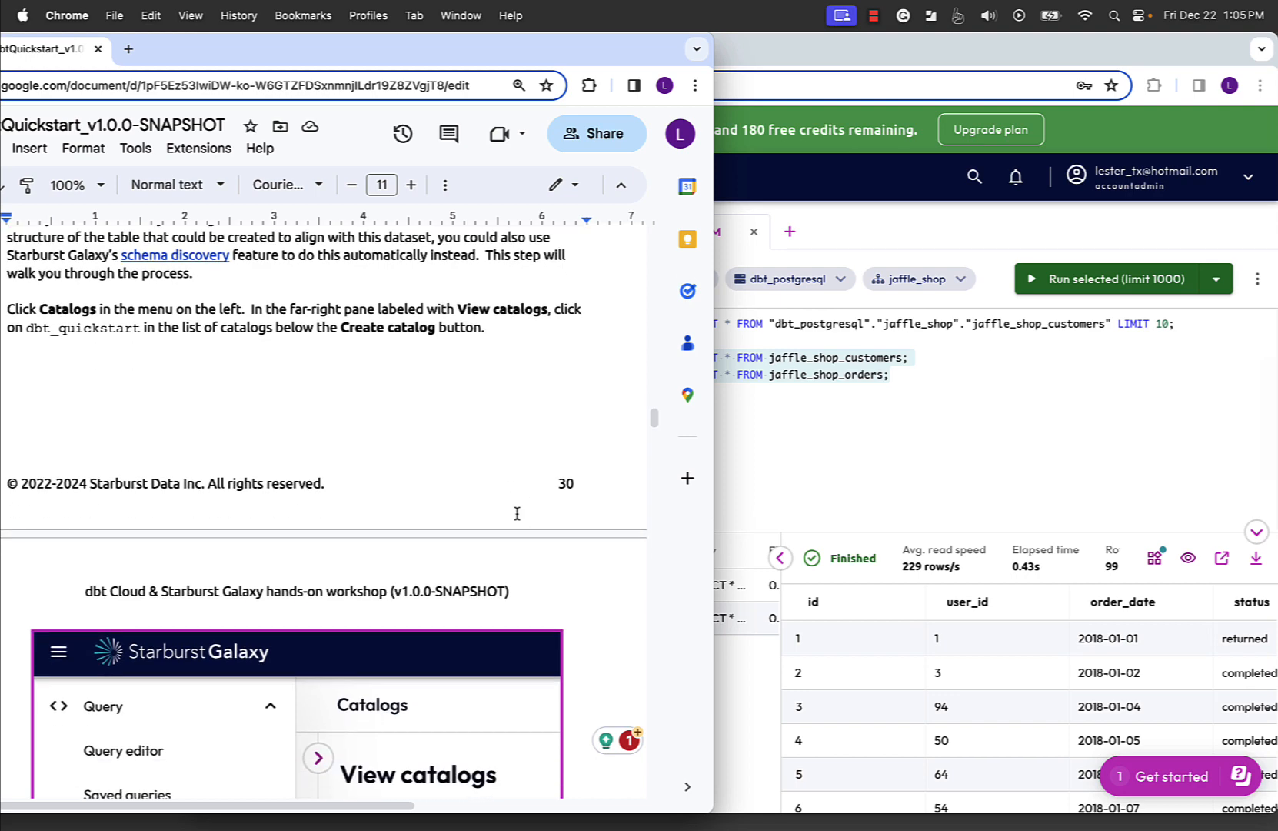
pyautogui.scroll(-1, 517, 513)
pyautogui.scroll(4, 517, 513)
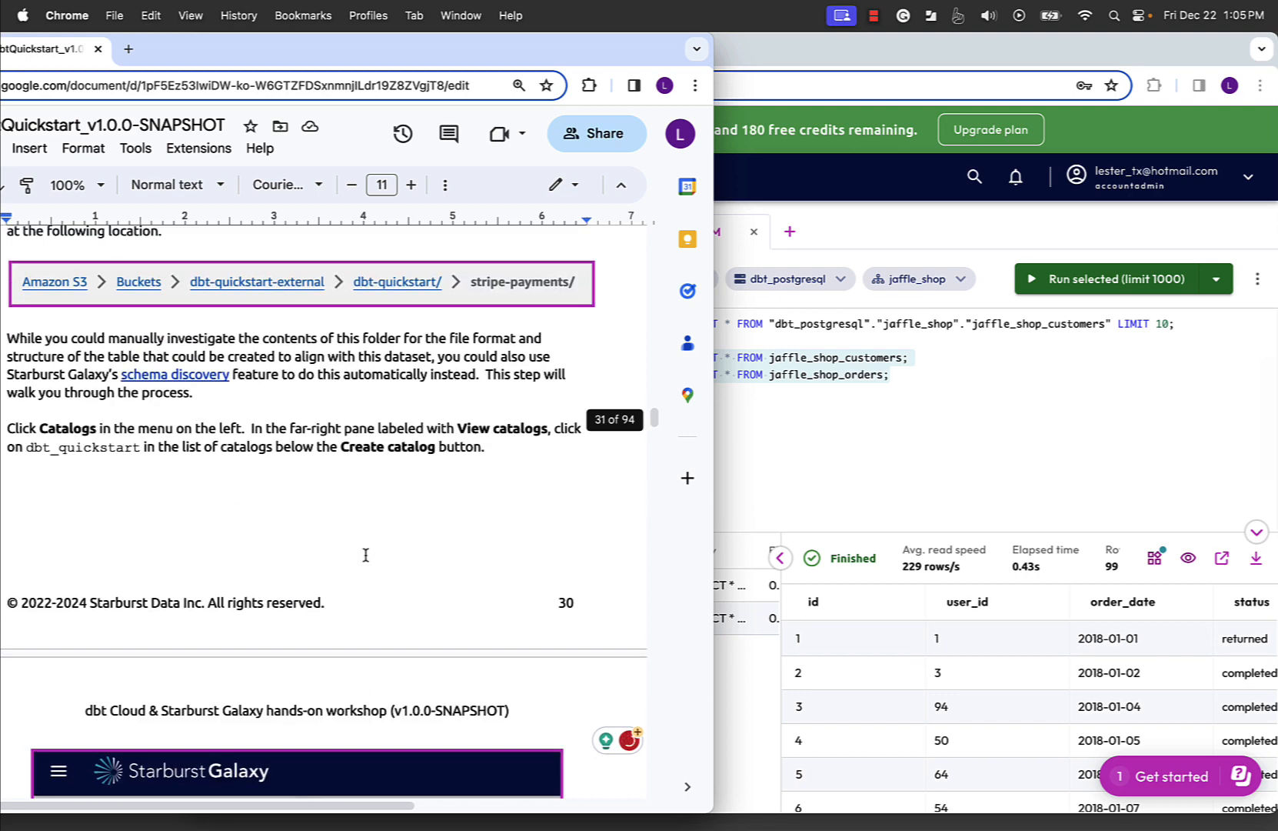
# - Switch to Starburst Galaxy and open the list of catalogs
pyautogui.press('super+grave')
pyautogui.moveTo(445, 431)
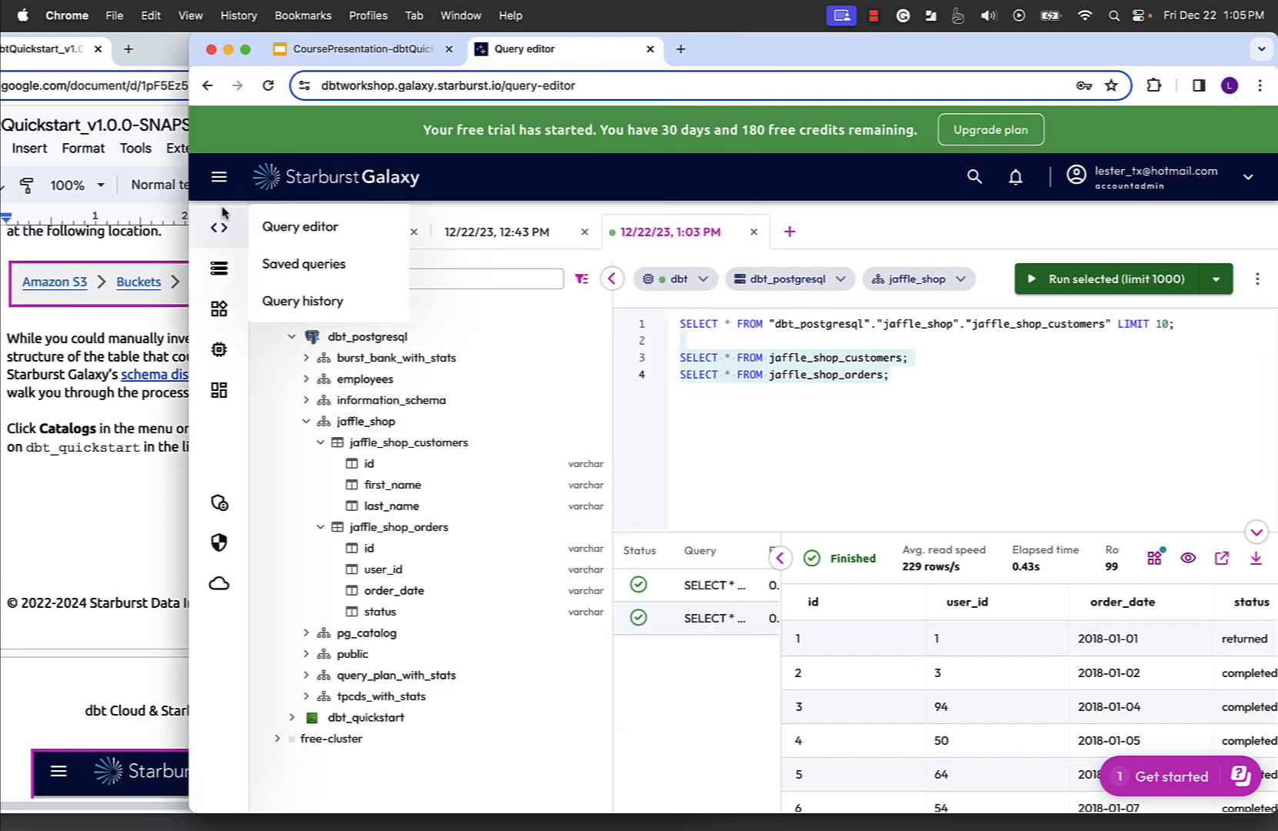
pyautogui.click(219, 178)
pyautogui.click(270, 404)
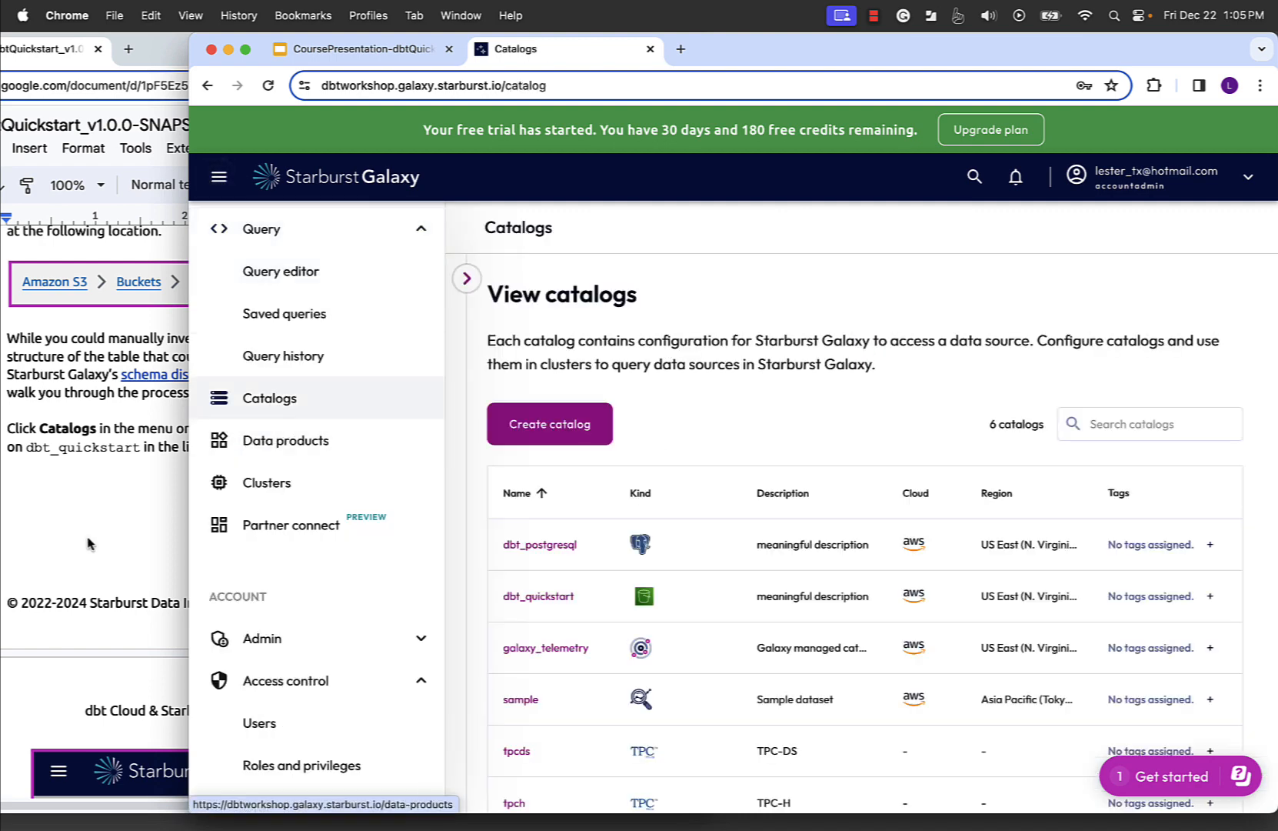
# - Check the lab guide's catalog instructions and open the dbt_quickstart catalog
pyautogui.click(89, 536)
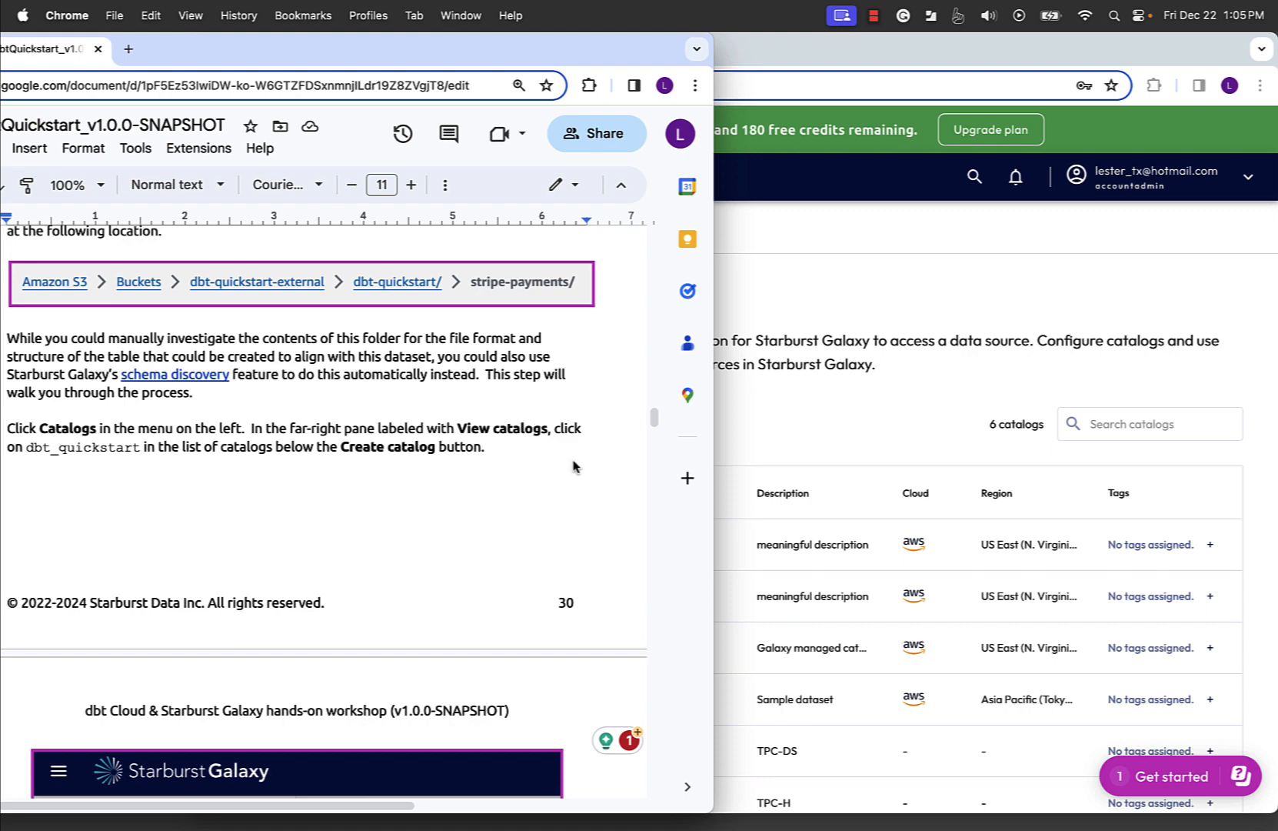
pyautogui.scroll(-5, 542, 600)
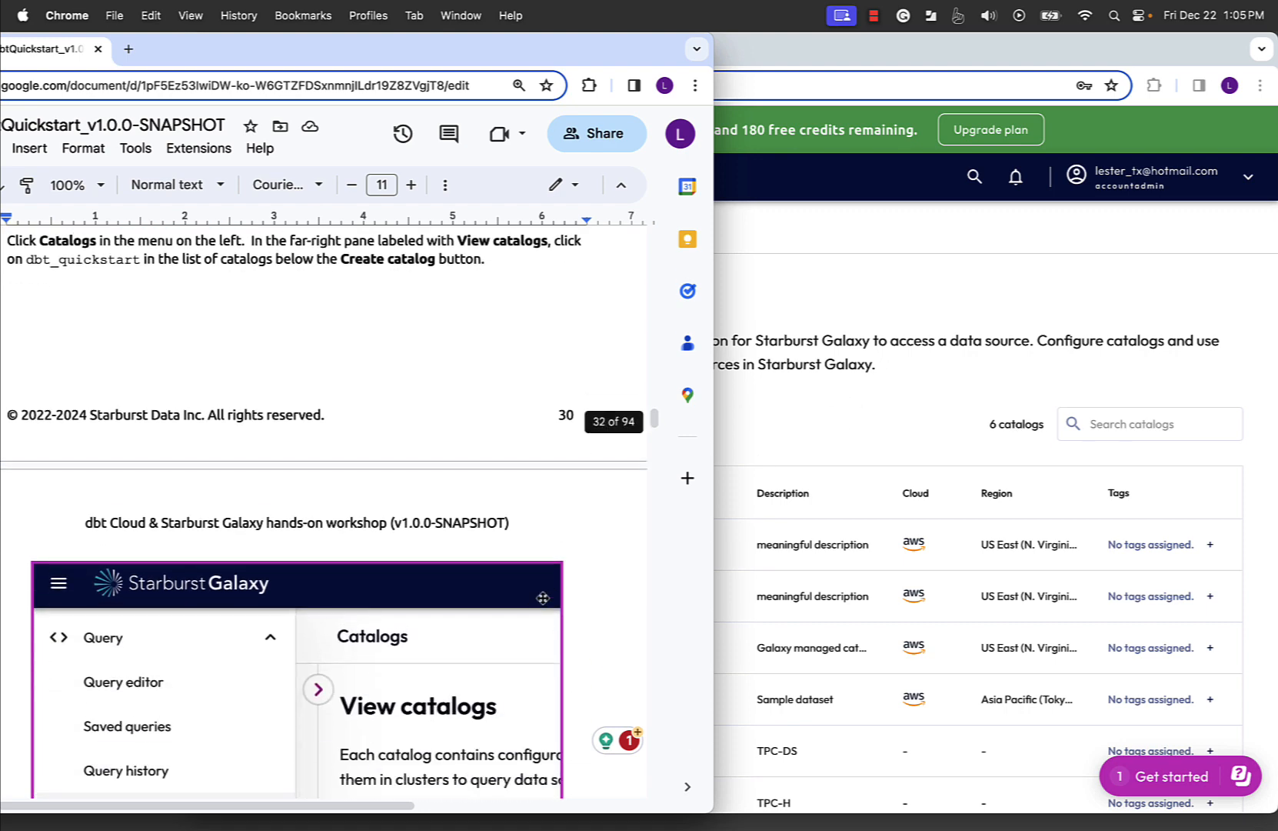
pyautogui.click(871, 401)
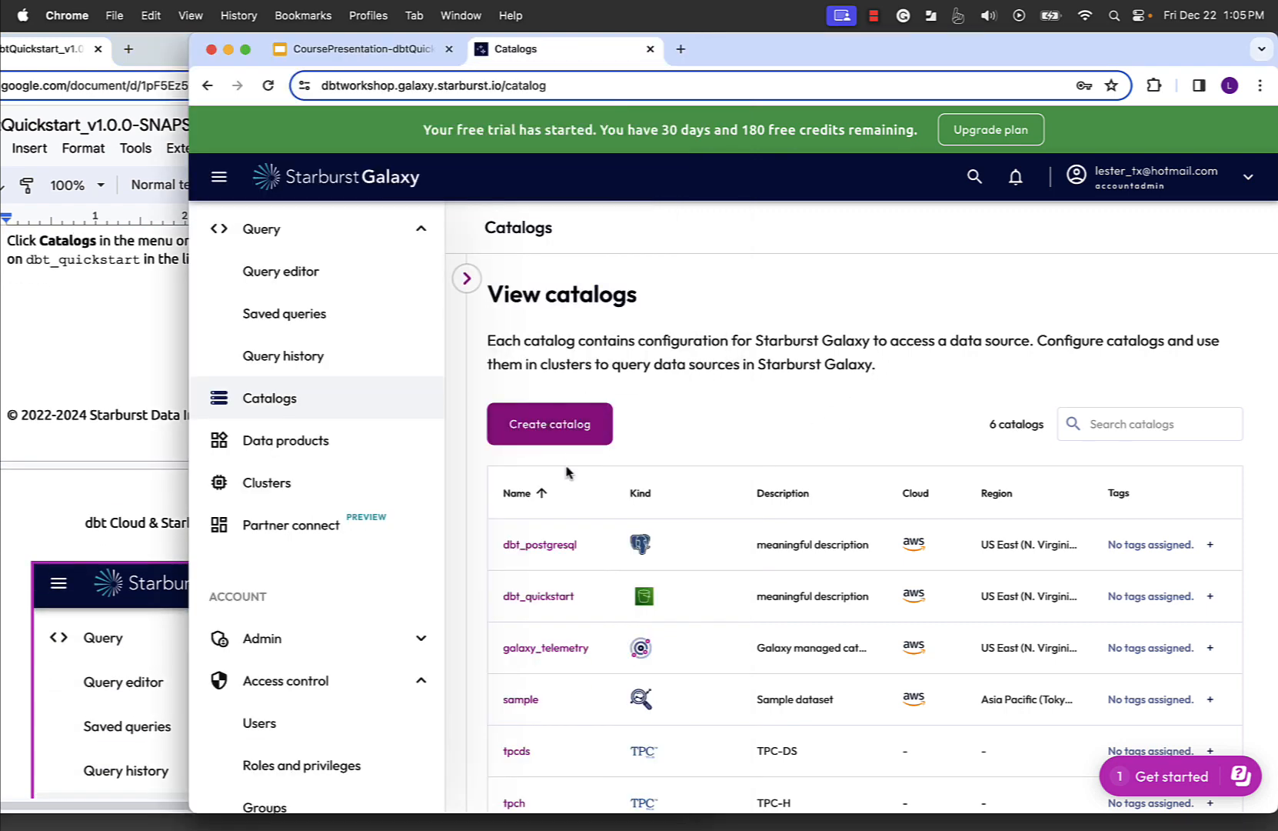
pyautogui.click(125, 400)
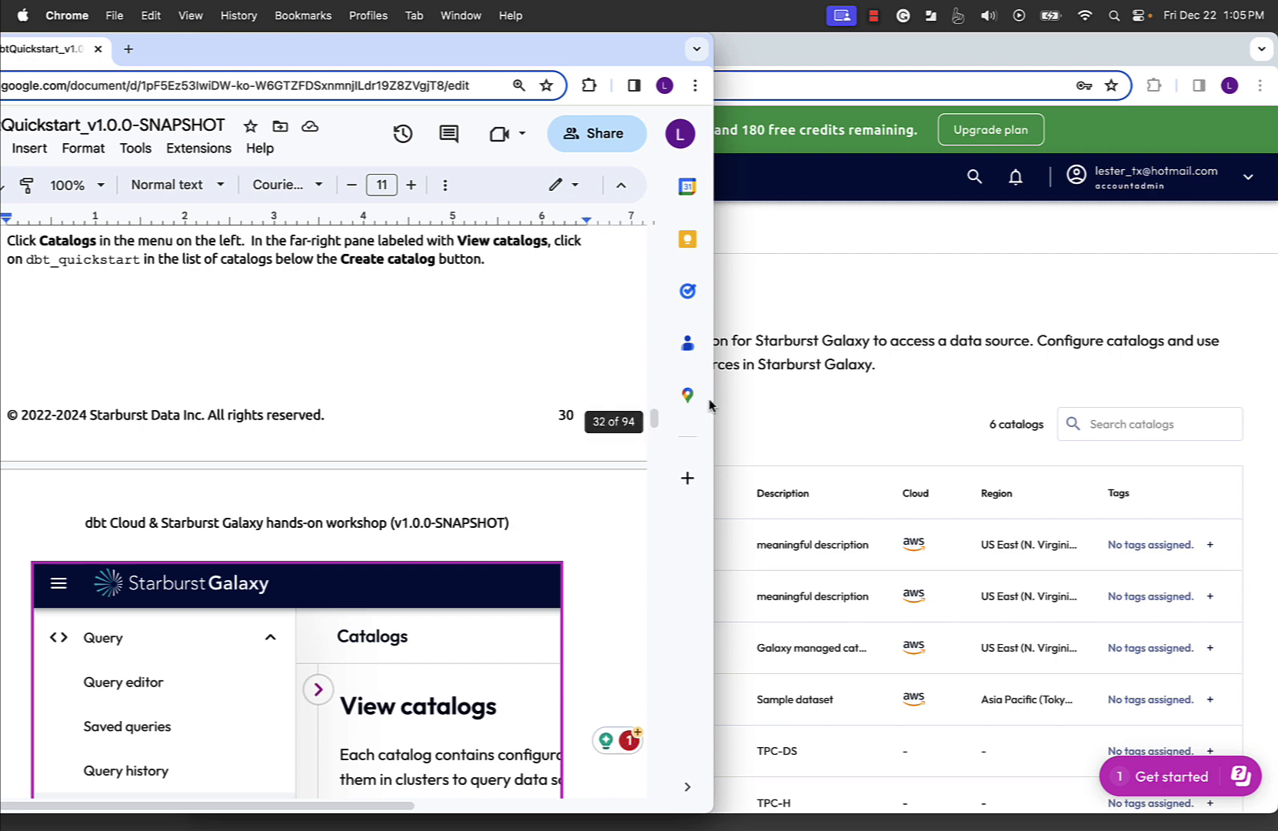
pyautogui.click(863, 432)
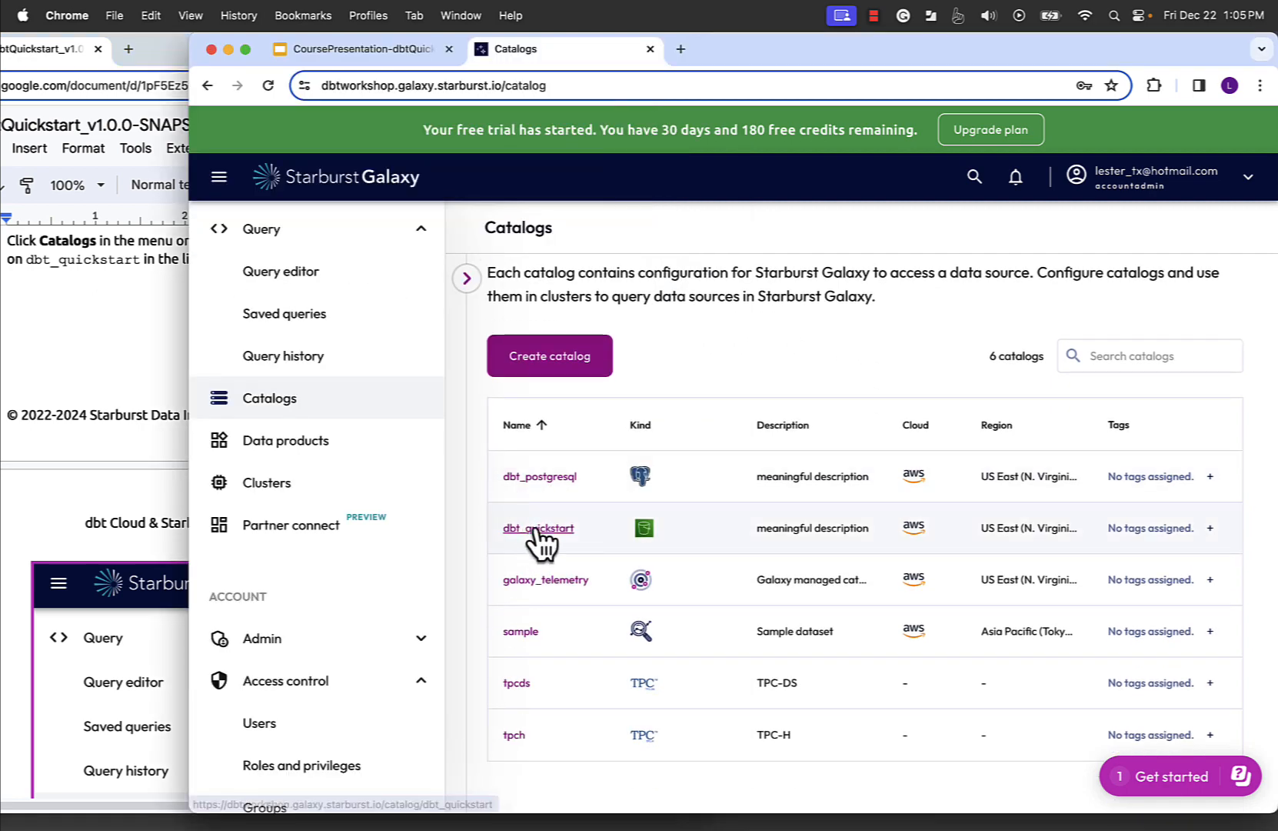
pyautogui.click(534, 530)
# - Follow the lab guide to the dbt_quickstart catalog's schema discovery section and open the Run discovery settings
pyautogui.click(37, 376)
pyautogui.scroll(-10, 66, 349)
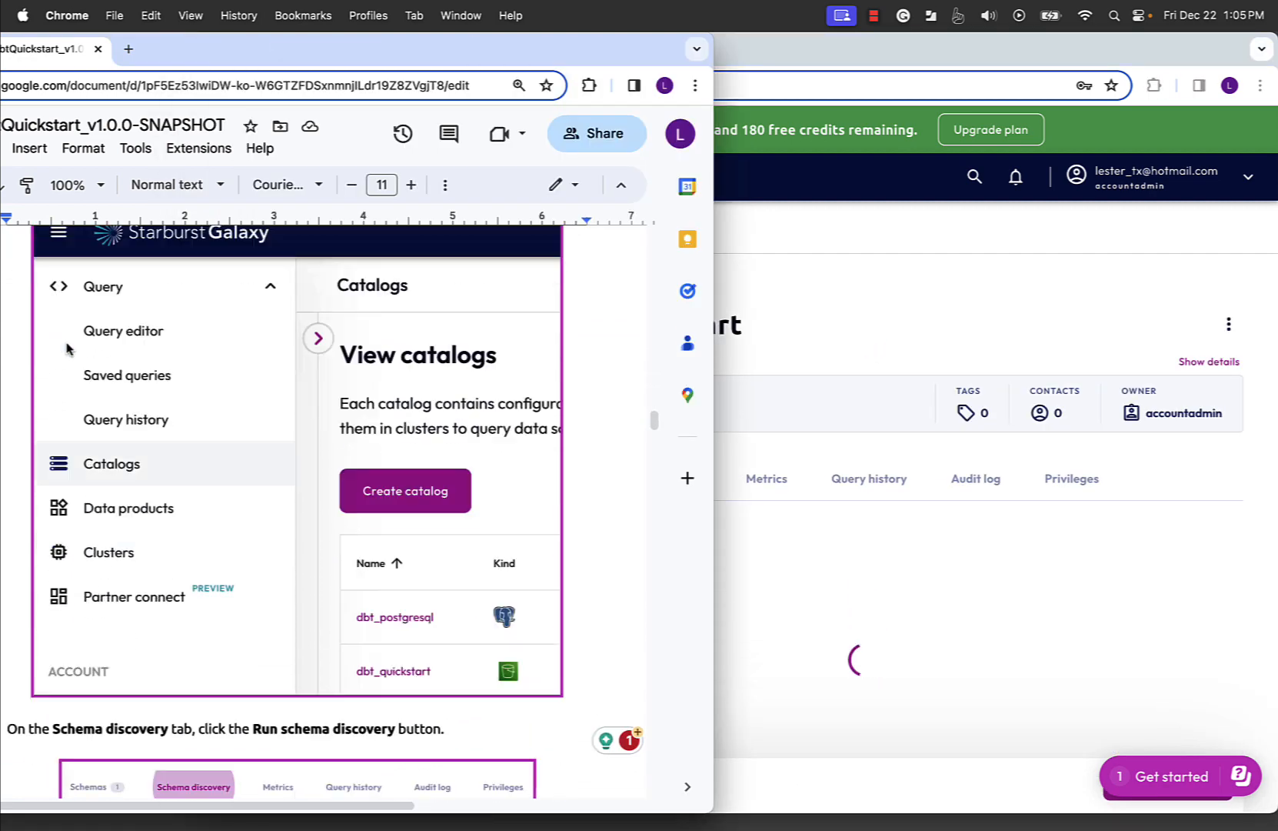
pyautogui.scroll(-1, 66, 348)
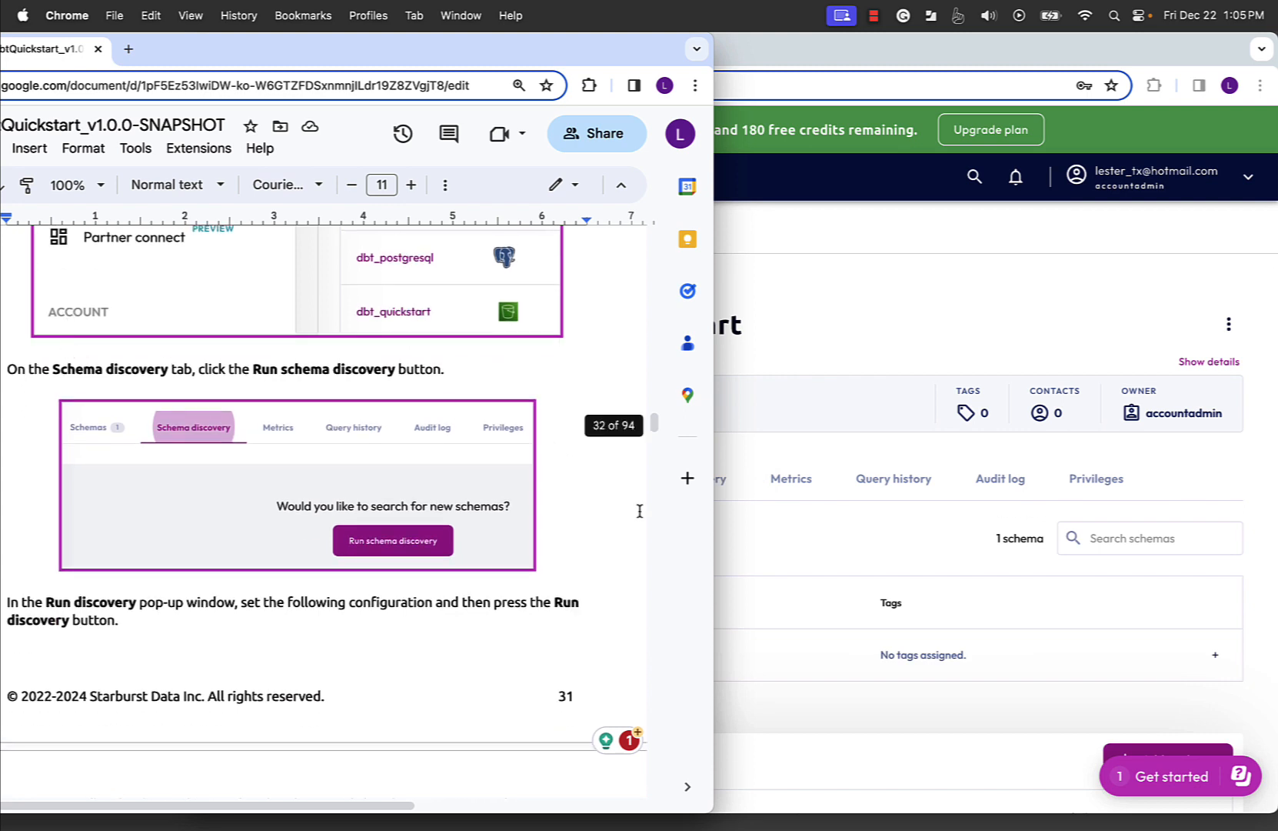
pyautogui.click(882, 325)
pyautogui.scroll(-3, 682, 619)
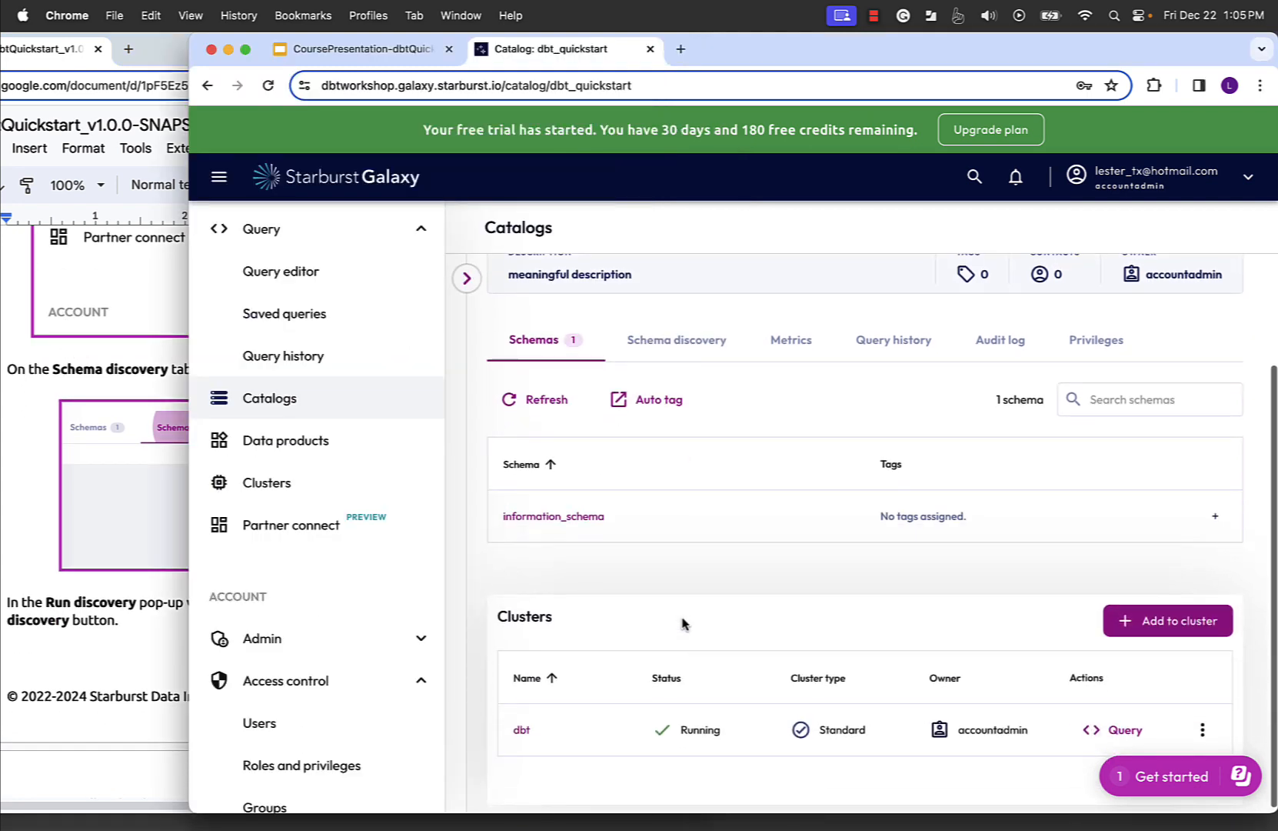
pyautogui.scroll(1, 683, 625)
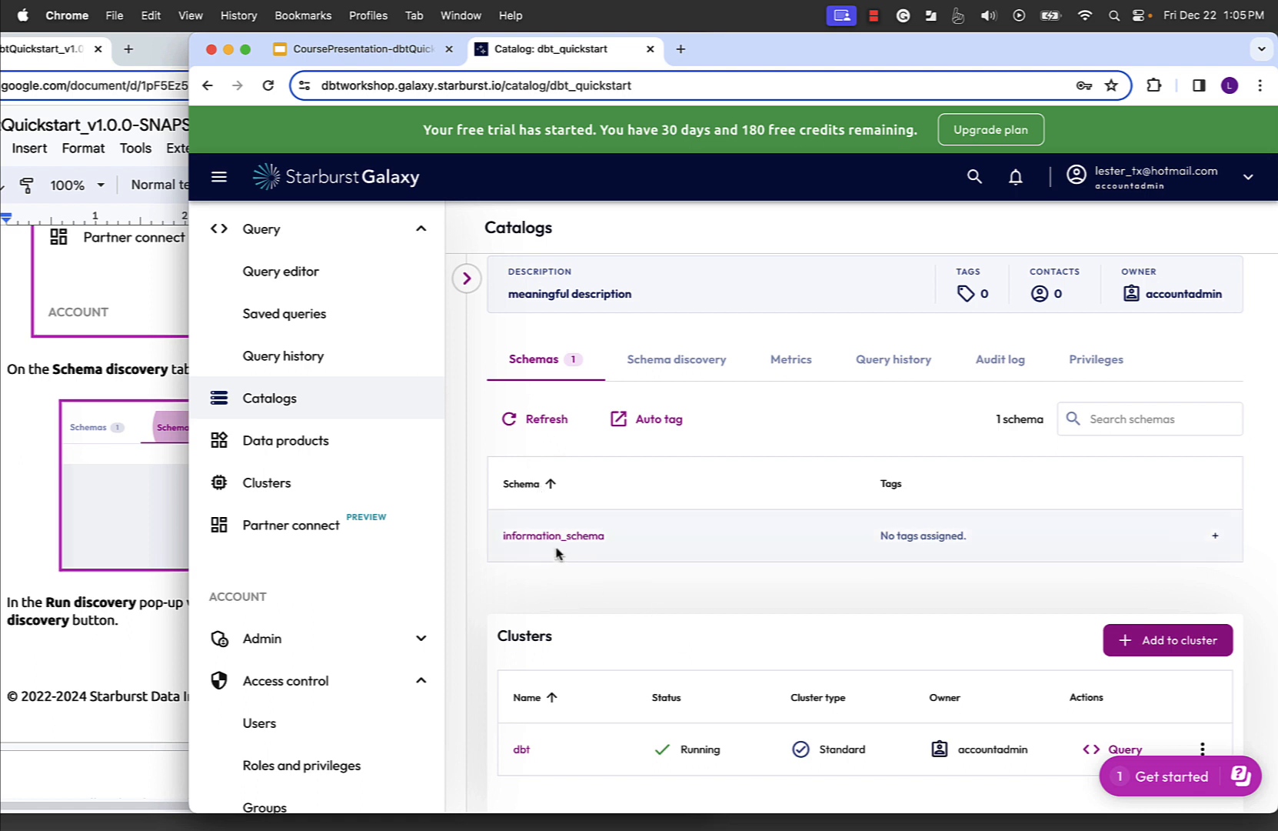
pyautogui.click(666, 363)
pyautogui.click(25, 556)
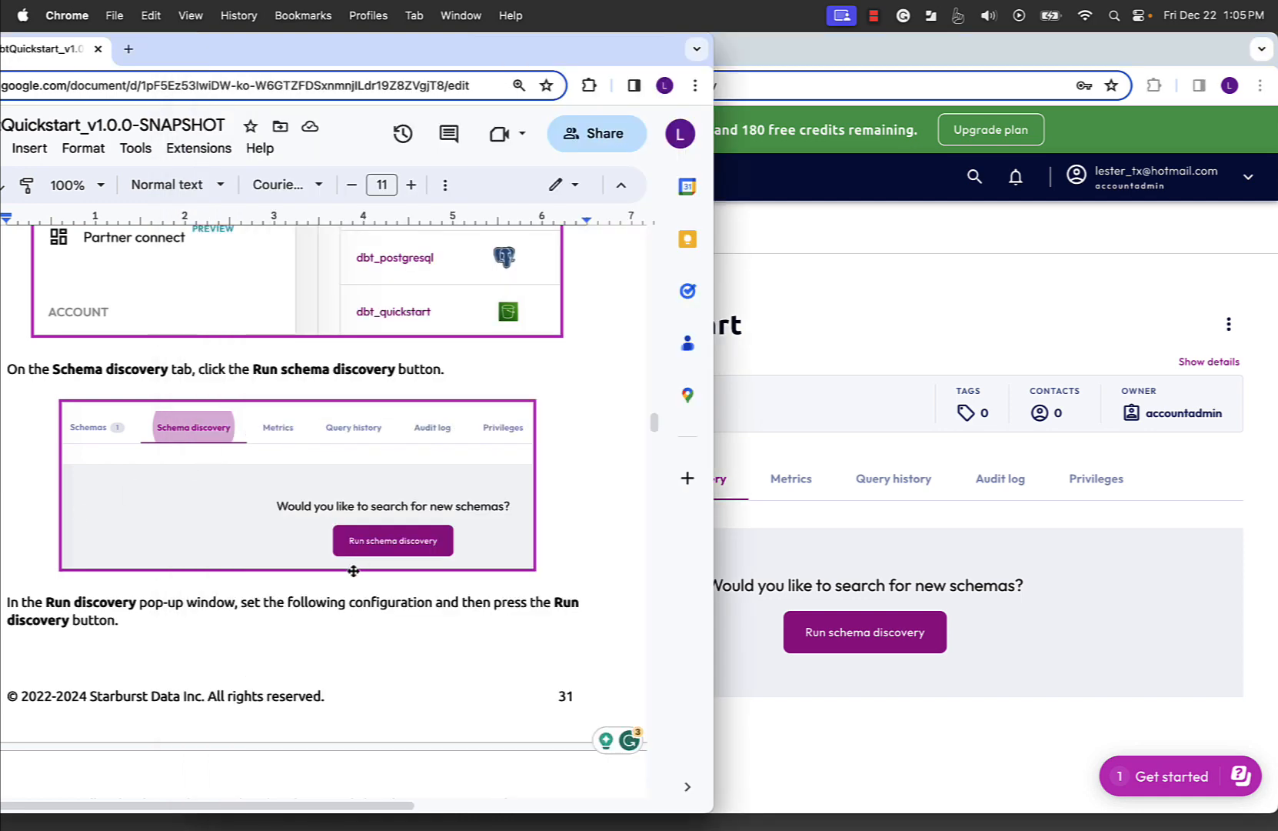
pyautogui.click(880, 643)
pyautogui.click(877, 645)
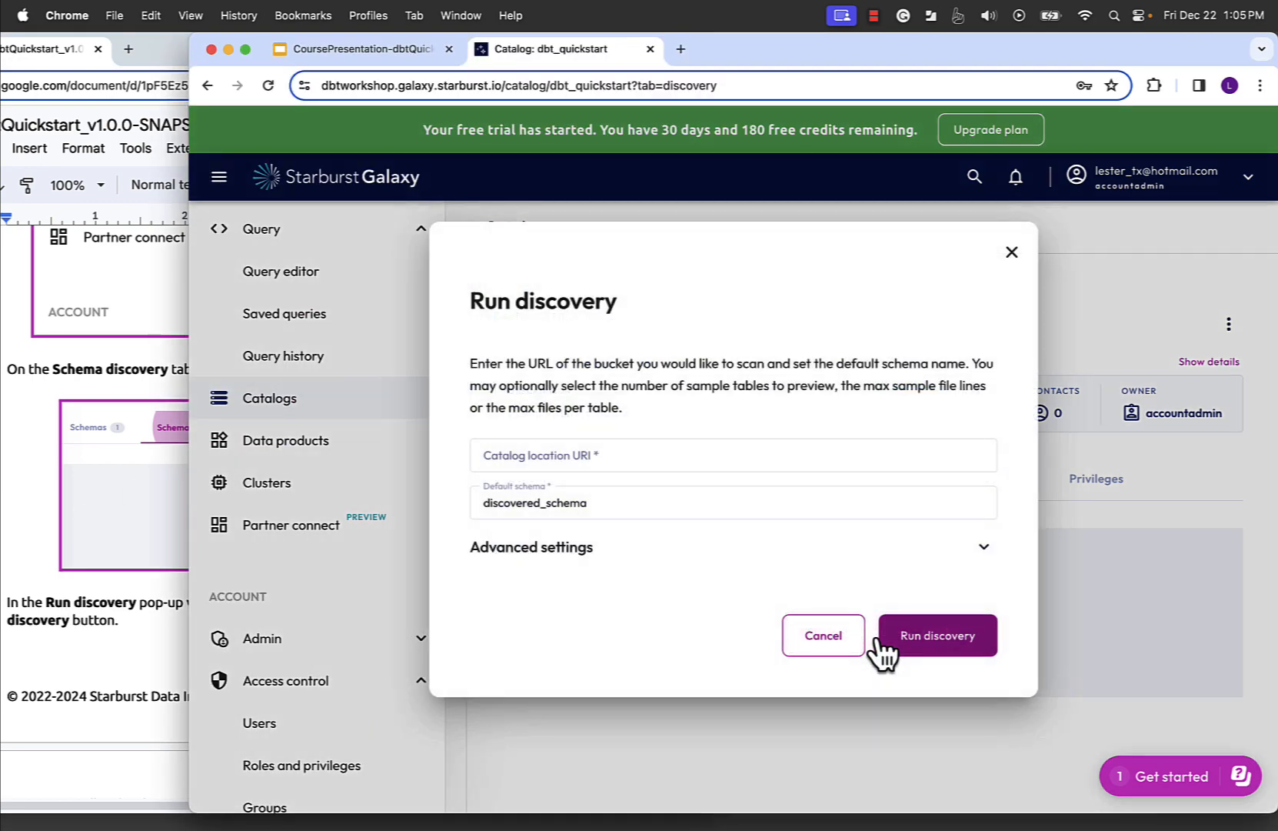
# - Copy the catalog location URI s3://dbt-quickstart-external/dbt-quickstart/stripe-payments/ from the lab guide into the Run discovery settings
pyautogui.click(166, 645)
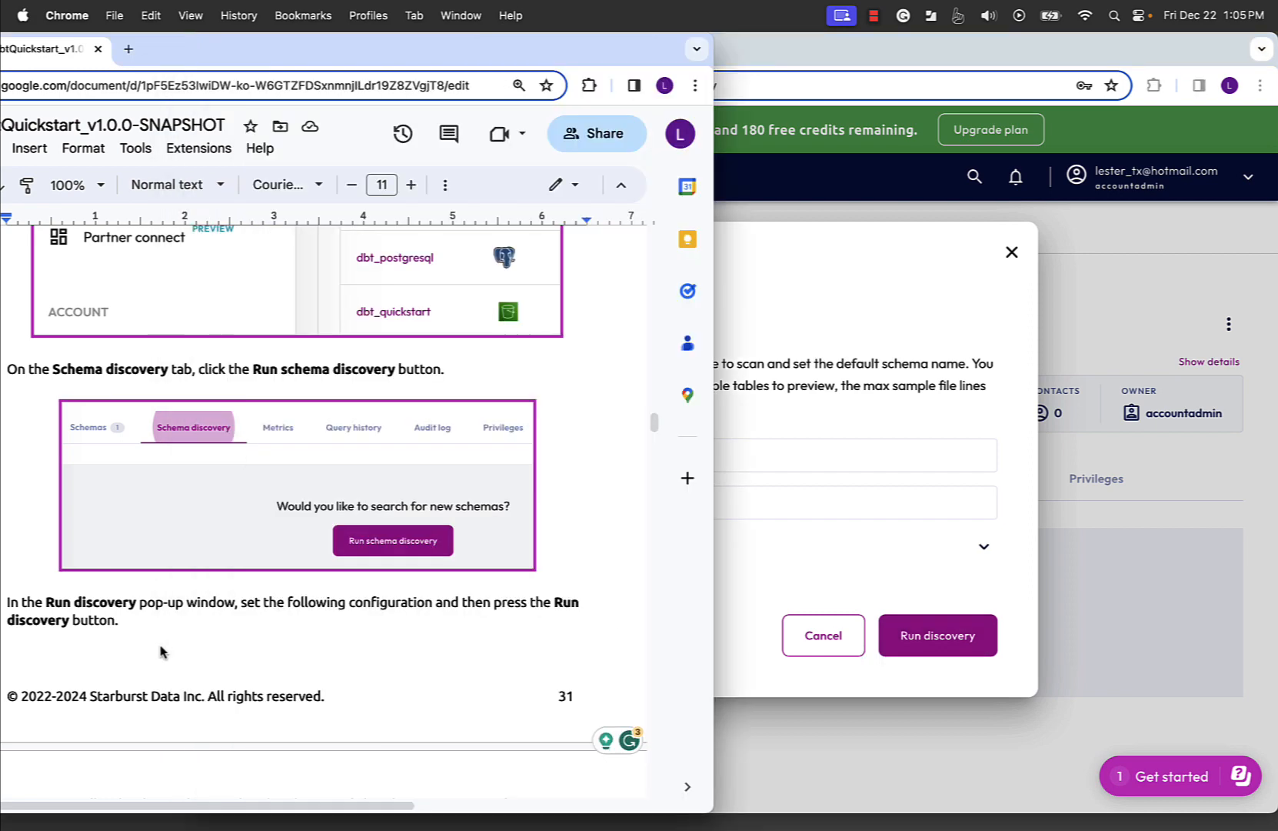
pyautogui.scroll(-3, 162, 650)
pyautogui.scroll(-5, 162, 650)
pyautogui.click(141, 615)
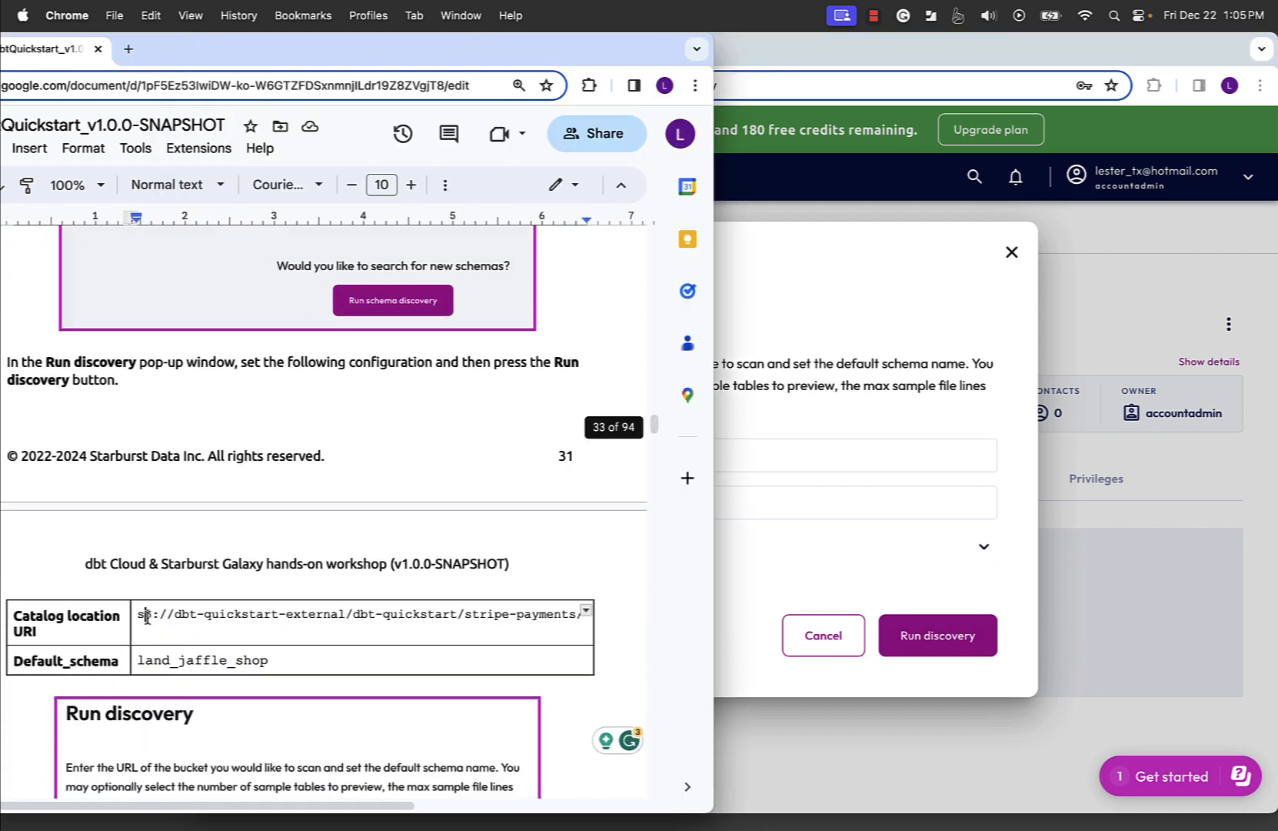
pyautogui.moveTo(138, 616); pyautogui.dragTo(583, 615)
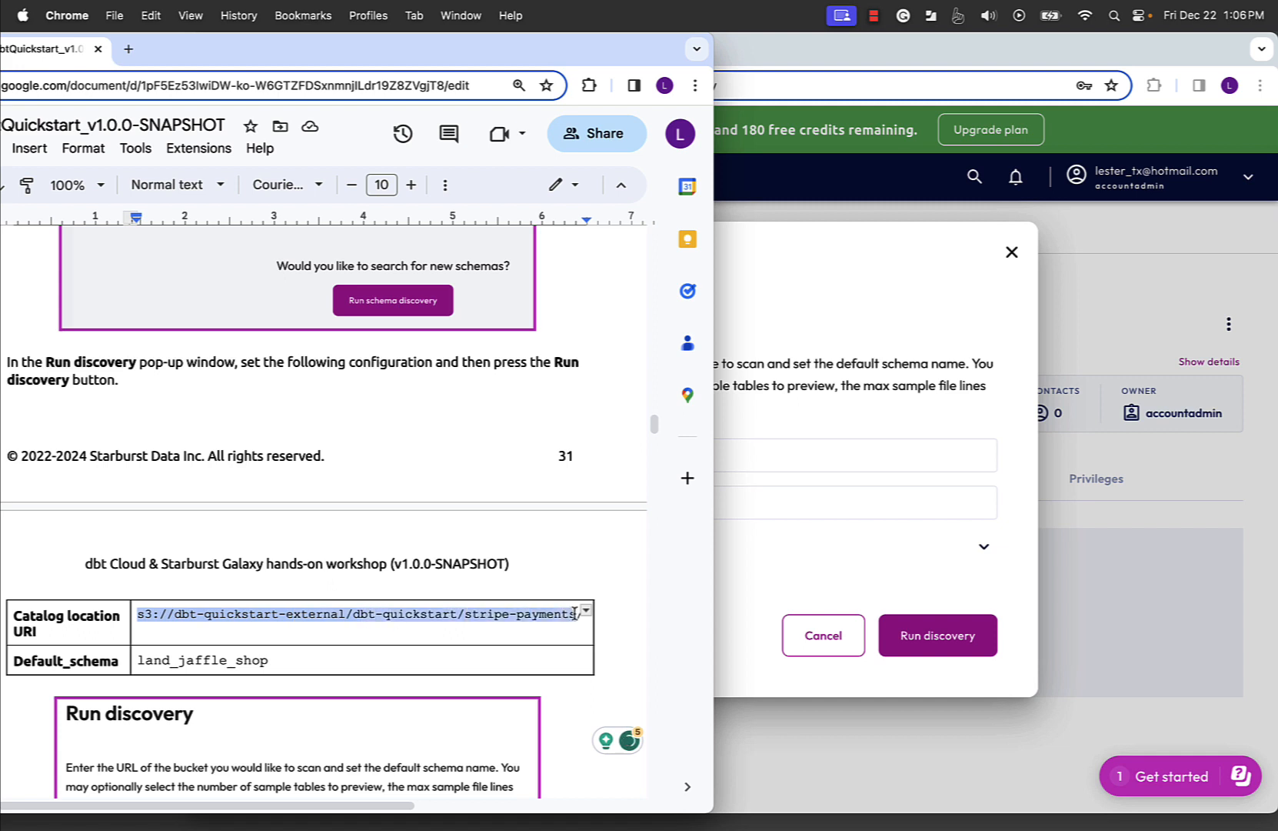
pyautogui.hotkey('shift', 'Right')
pyautogui.press('super+c')
pyautogui.click(917, 447)
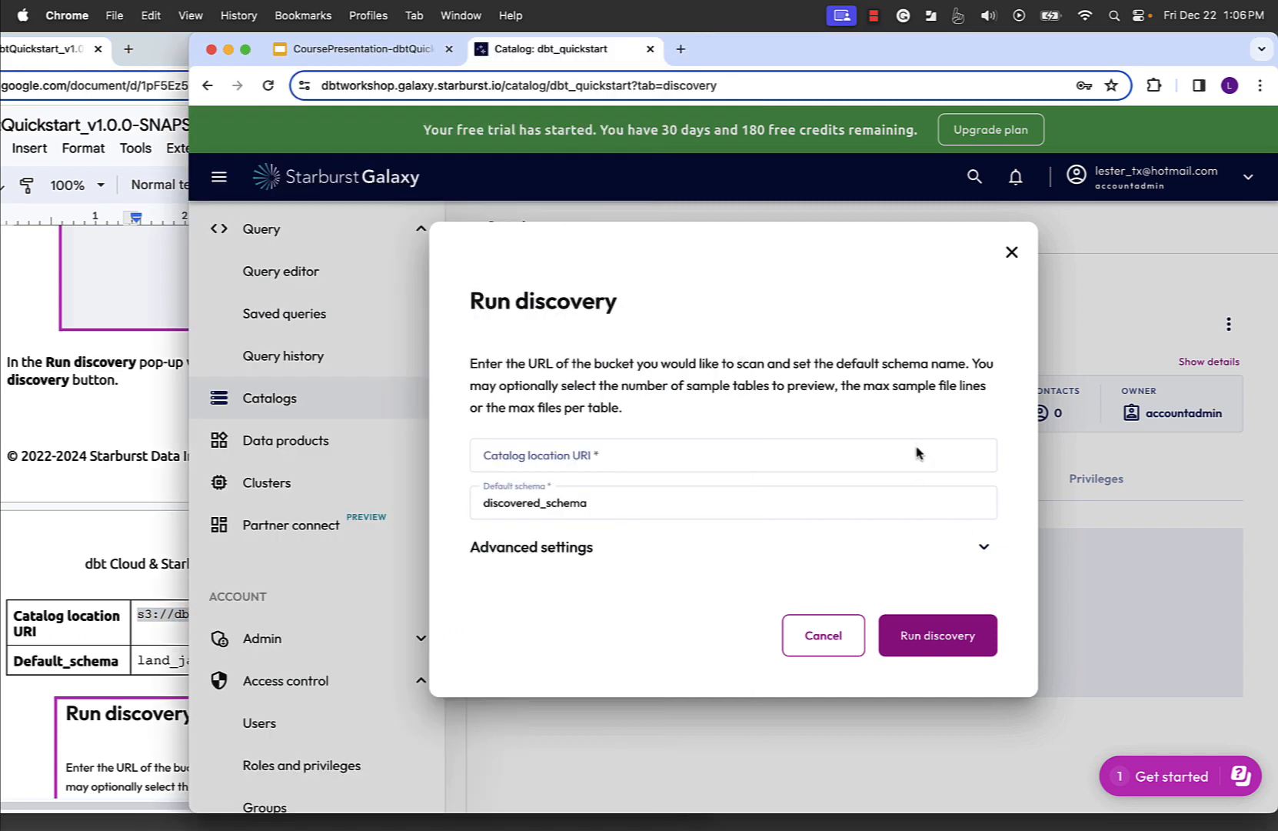
pyautogui.press('super+v')
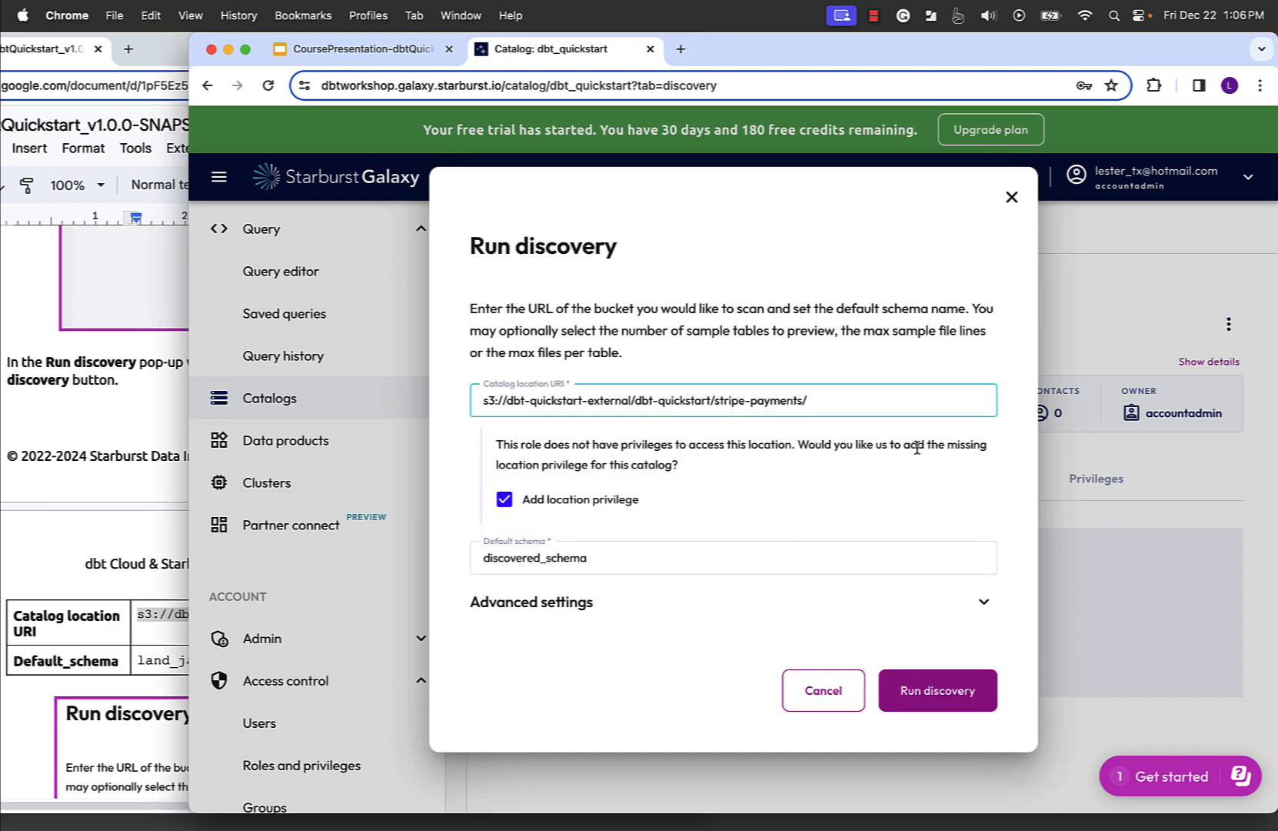
# - Set the default schema to land_jaffle_shop, leaving Add location privilege enabled, and compare the discovery settings with the lab guide
pyautogui.click(117, 540)
pyautogui.scroll(-3, 117, 540)
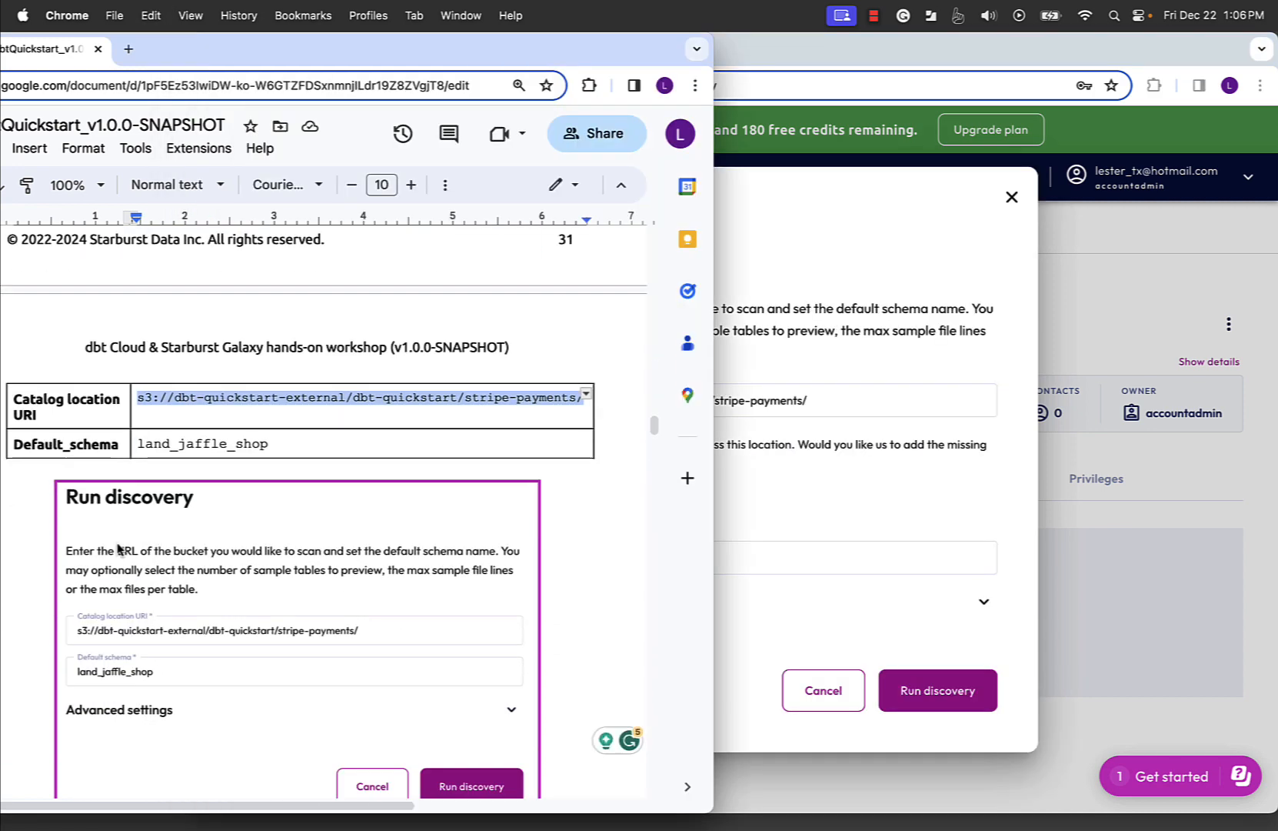
pyautogui.click(804, 496)
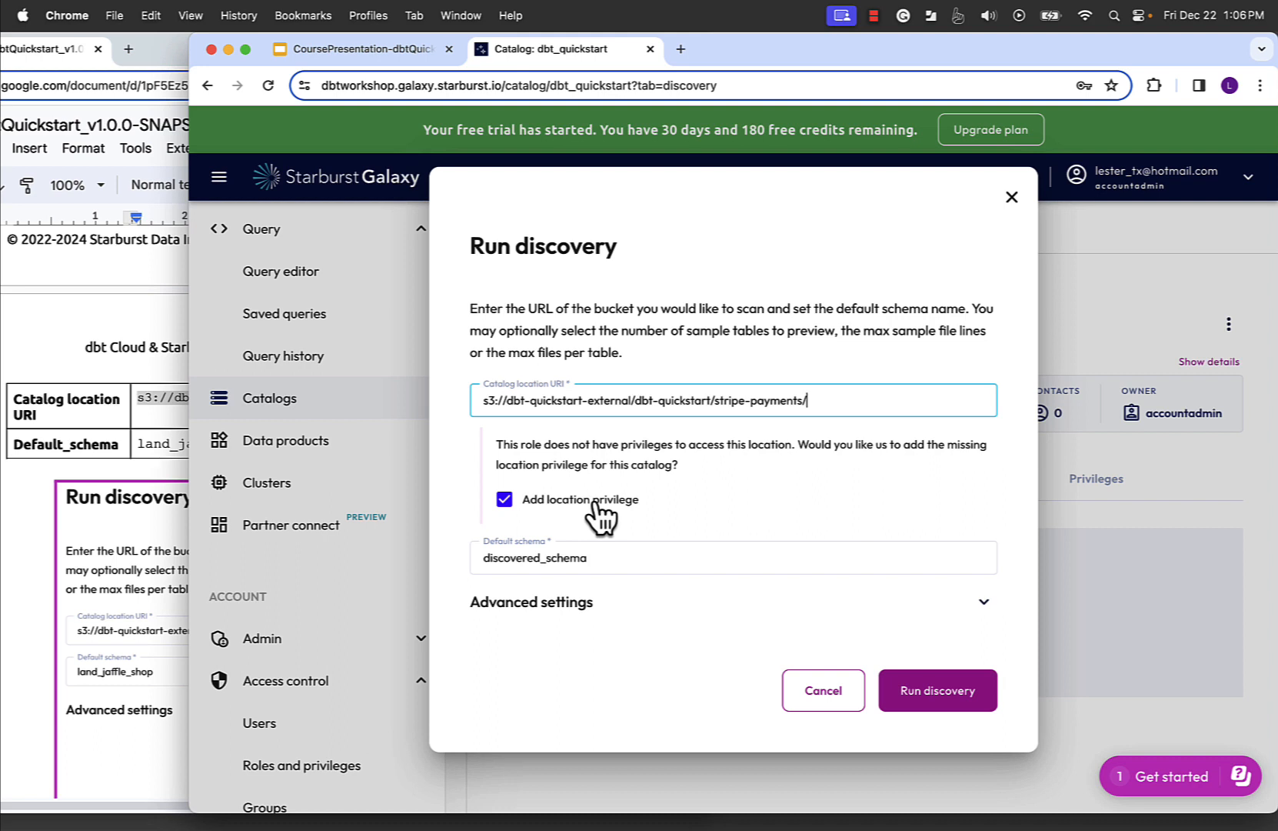
pyautogui.click(590, 555)
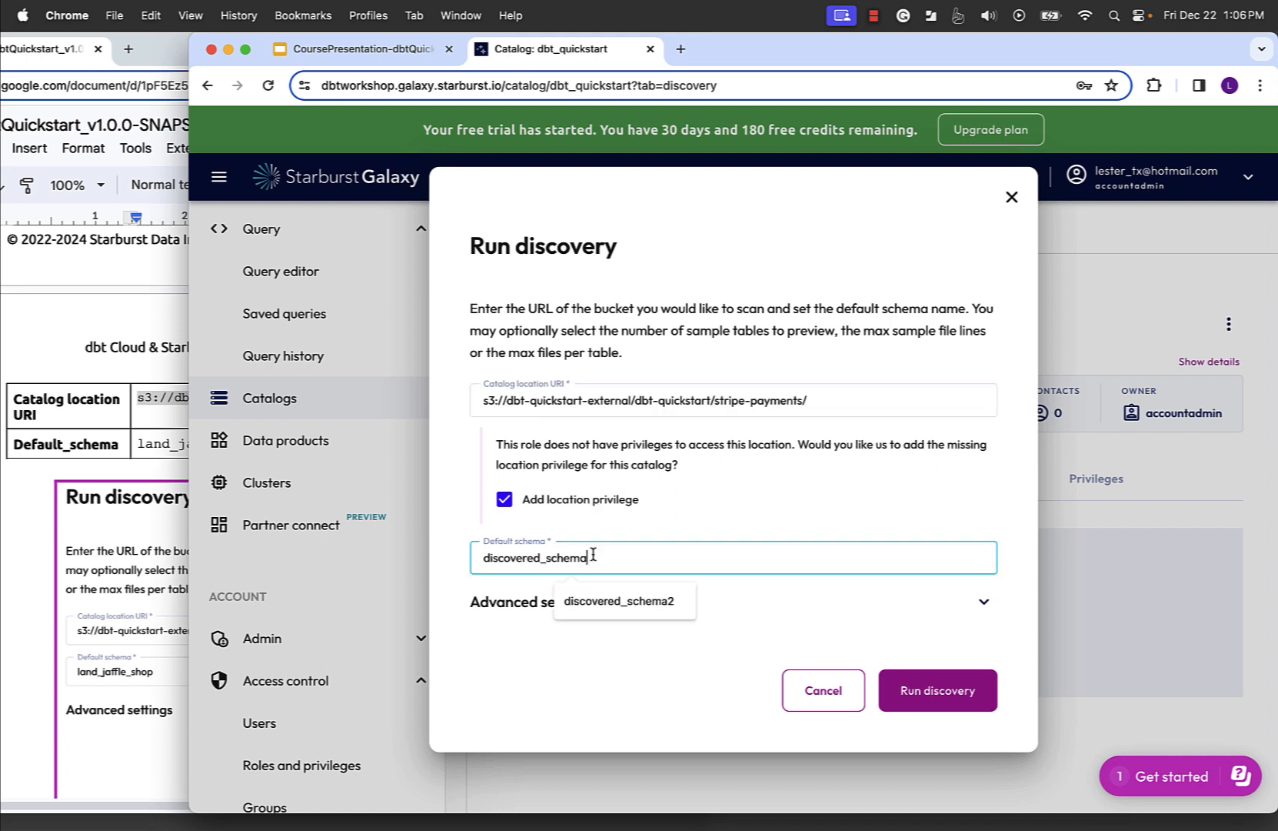
pyautogui.doubleClick(593, 563)
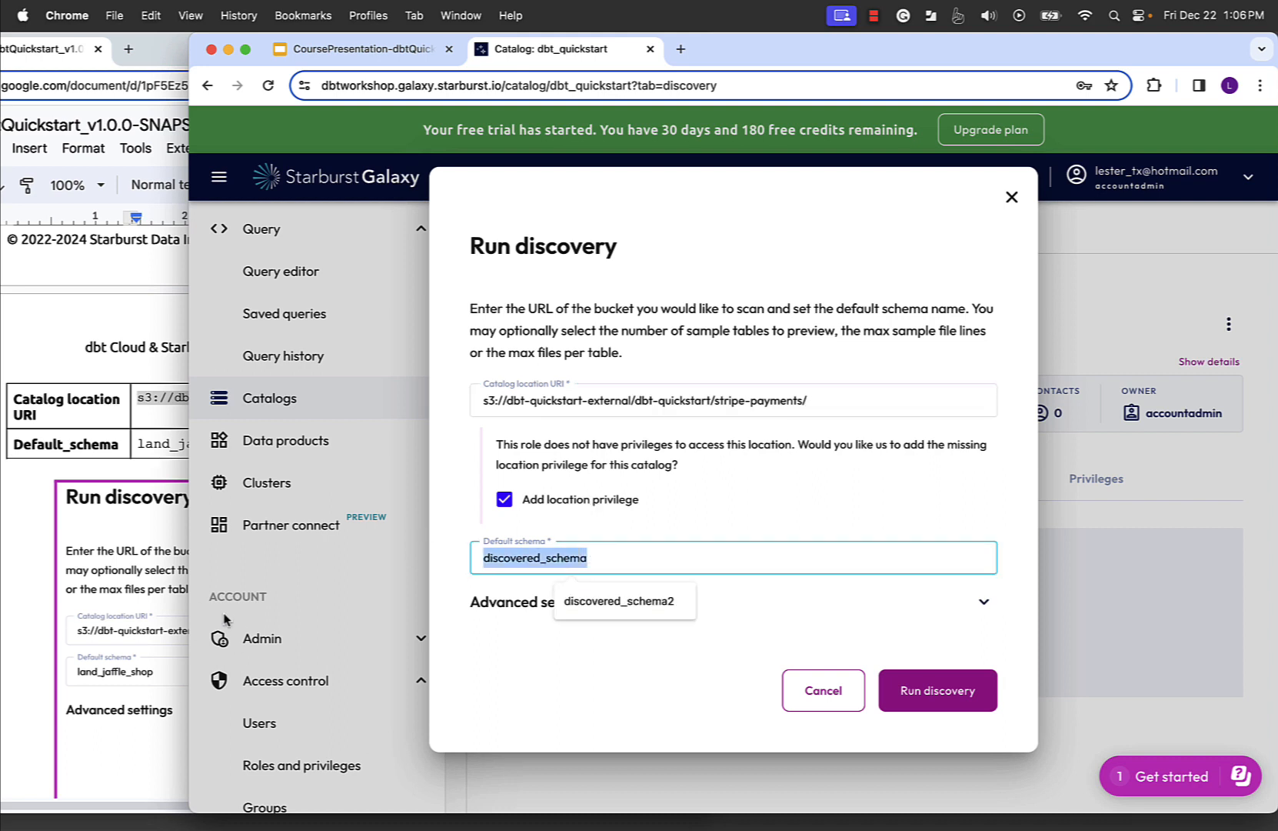
pyautogui.write('land_jaffle_shop')
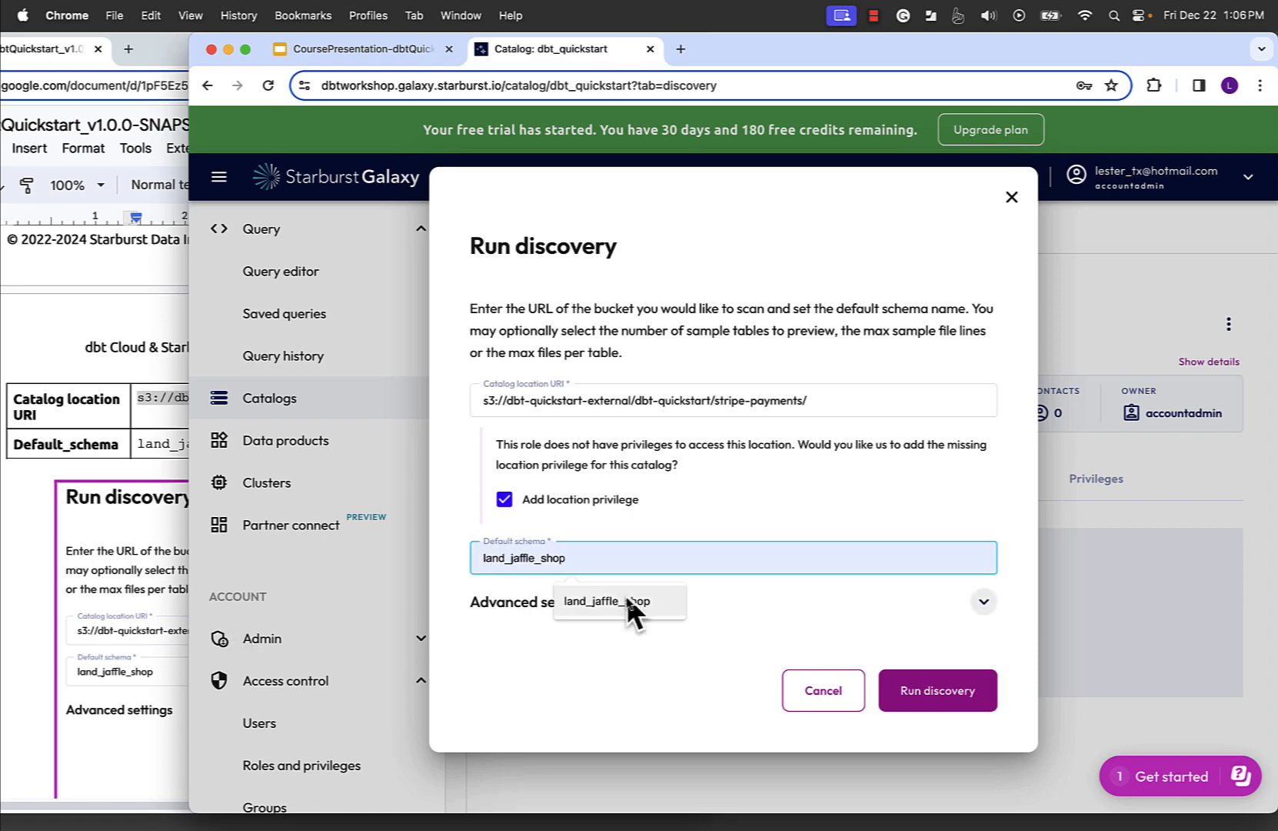
pyautogui.click(629, 606)
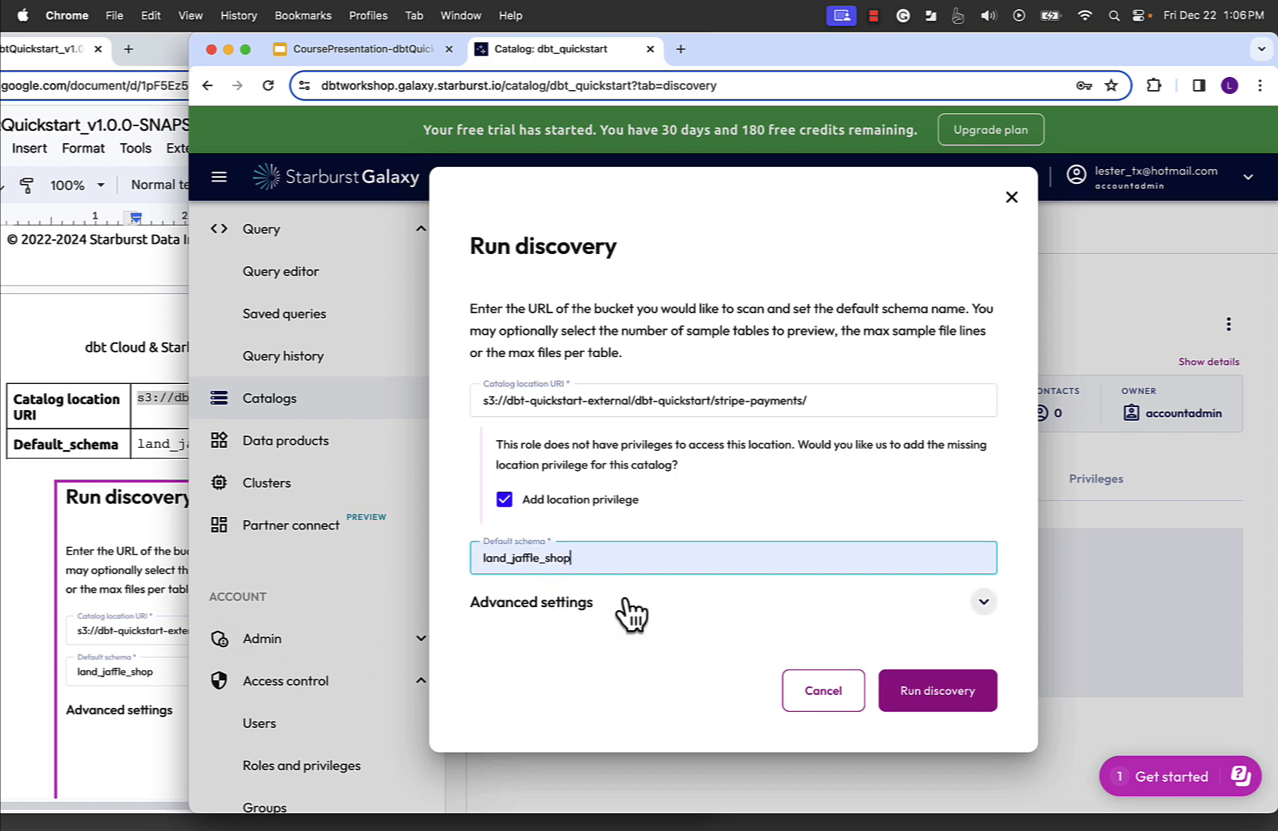
pyautogui.click(31, 657)
pyautogui.scroll(-1, 150, 681)
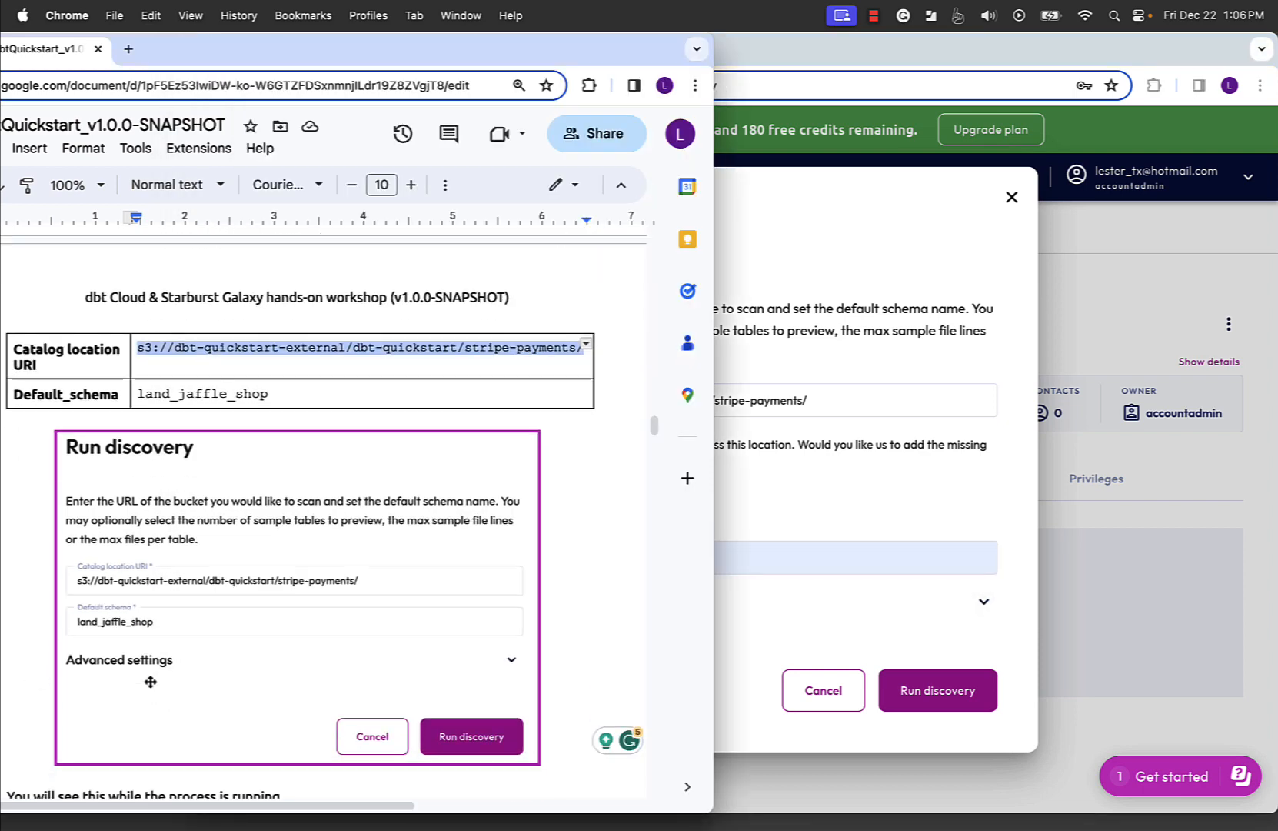
pyautogui.scroll(-1, 230, 661)
pyautogui.click(763, 637)
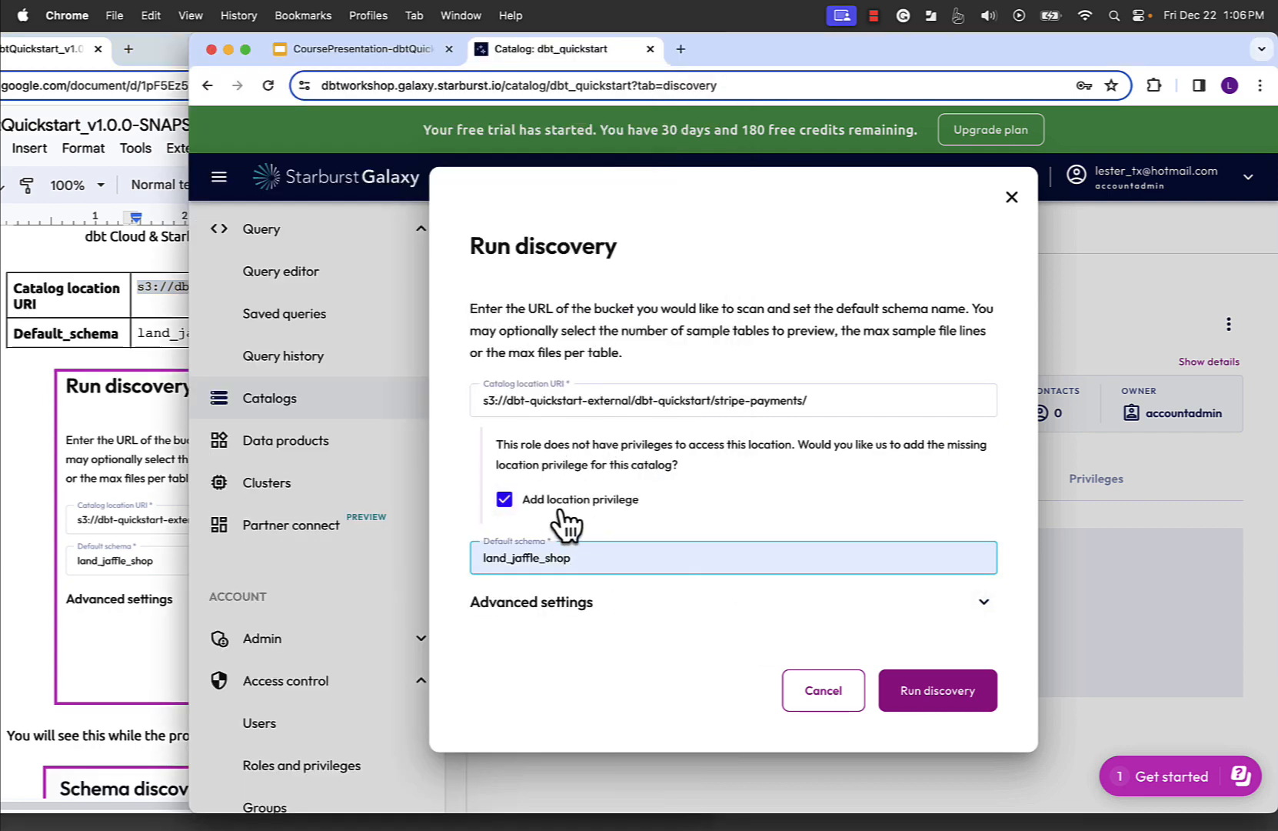
pyautogui.click(874, 17)
pyautogui.click(892, 47)
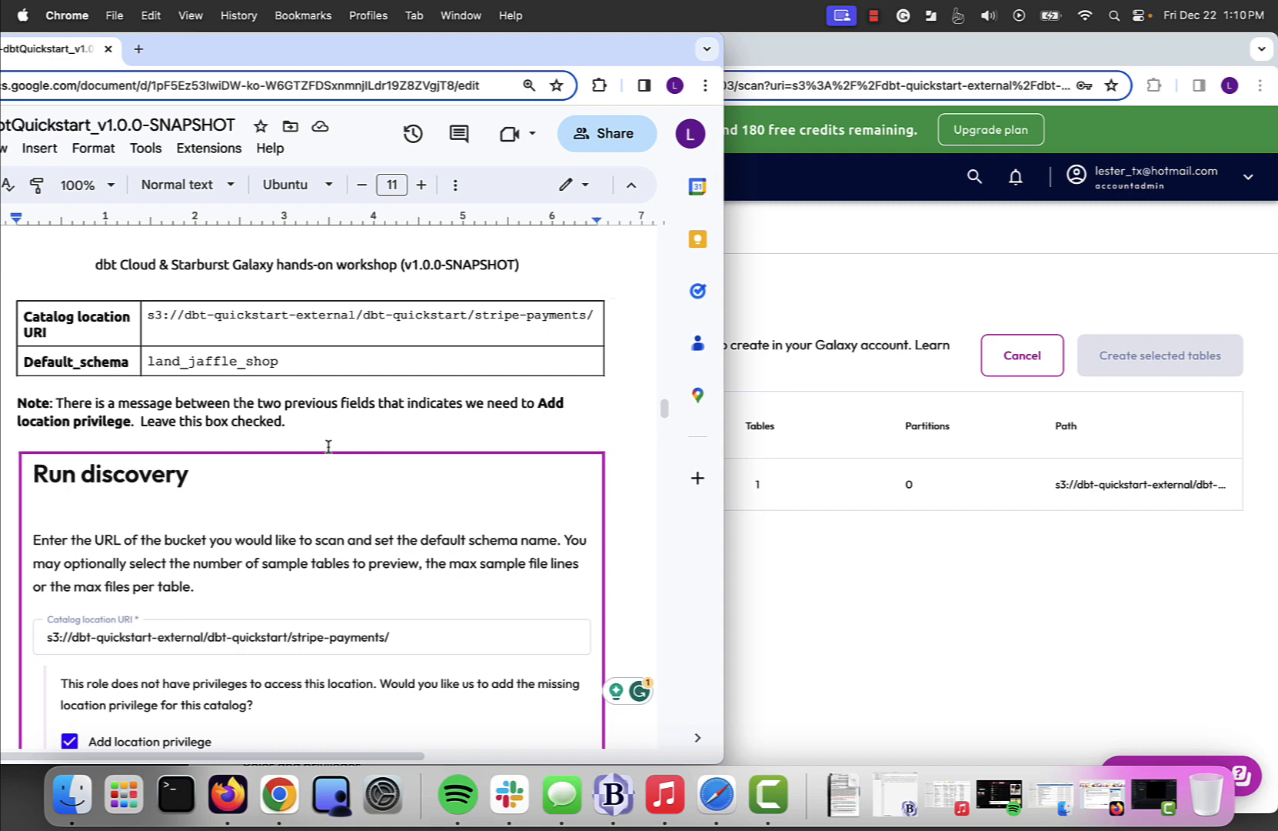
# - Read the lab guide's note on Add location privilege and its instructions for creating the stripe-payments table from the discovery results
pyautogui.scroll(-3, 329, 446)
pyautogui.scroll(-2, 177, 673)
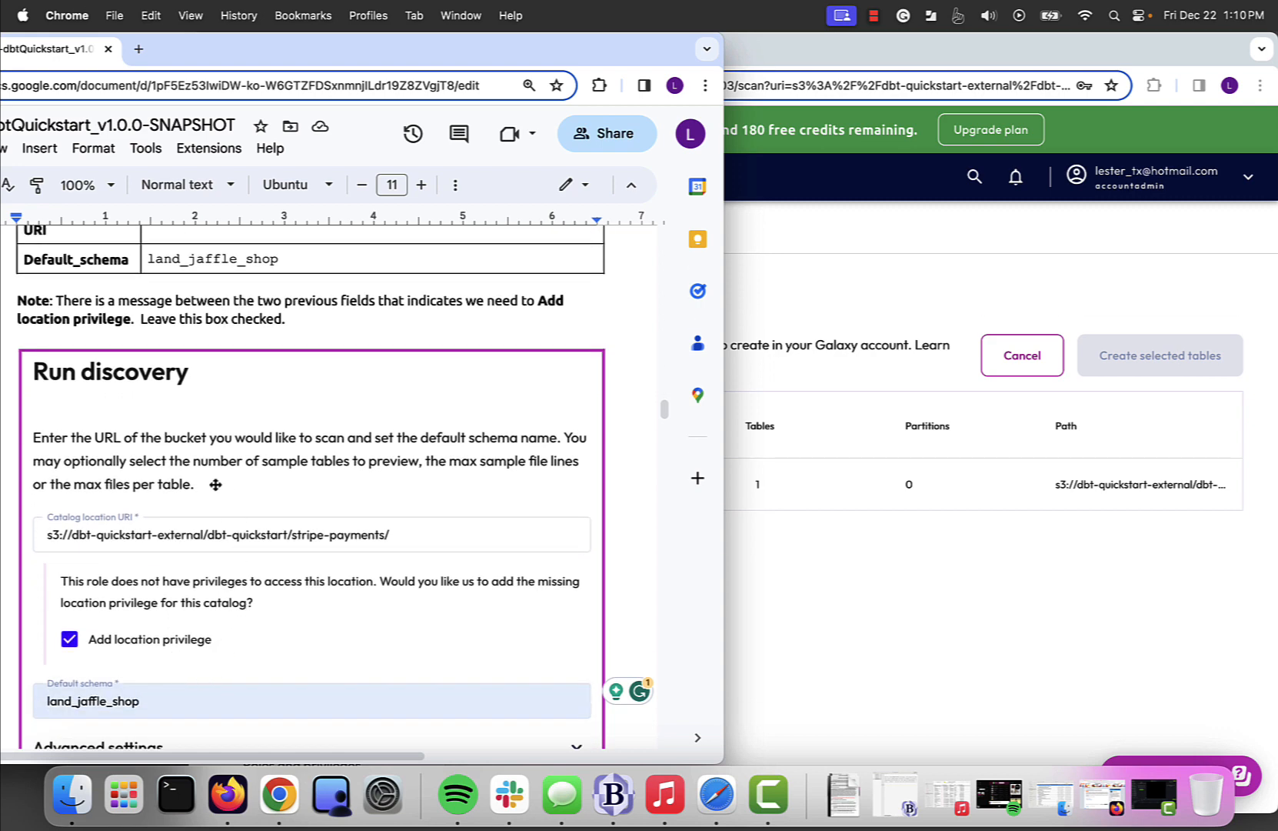
pyautogui.scroll(-1, 60, 590)
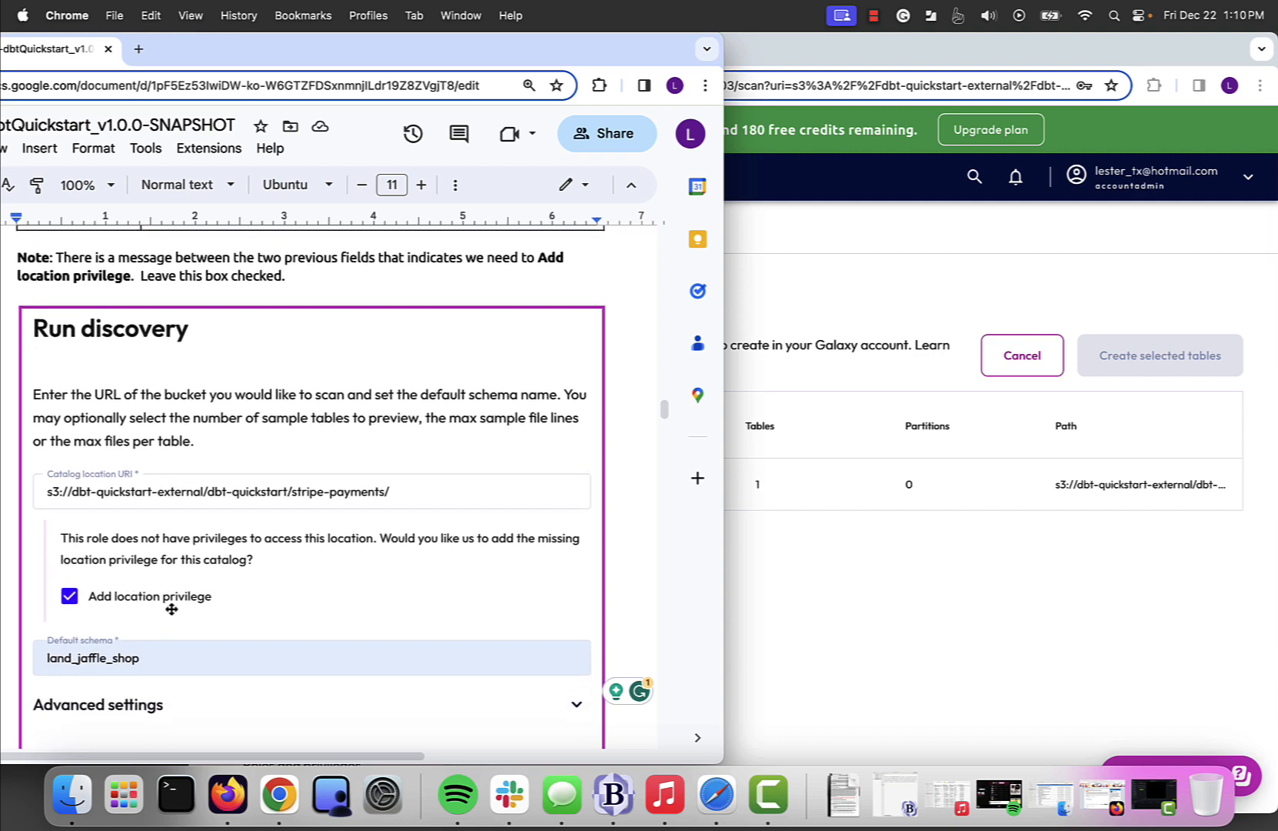
pyautogui.scroll(1, 184, 608)
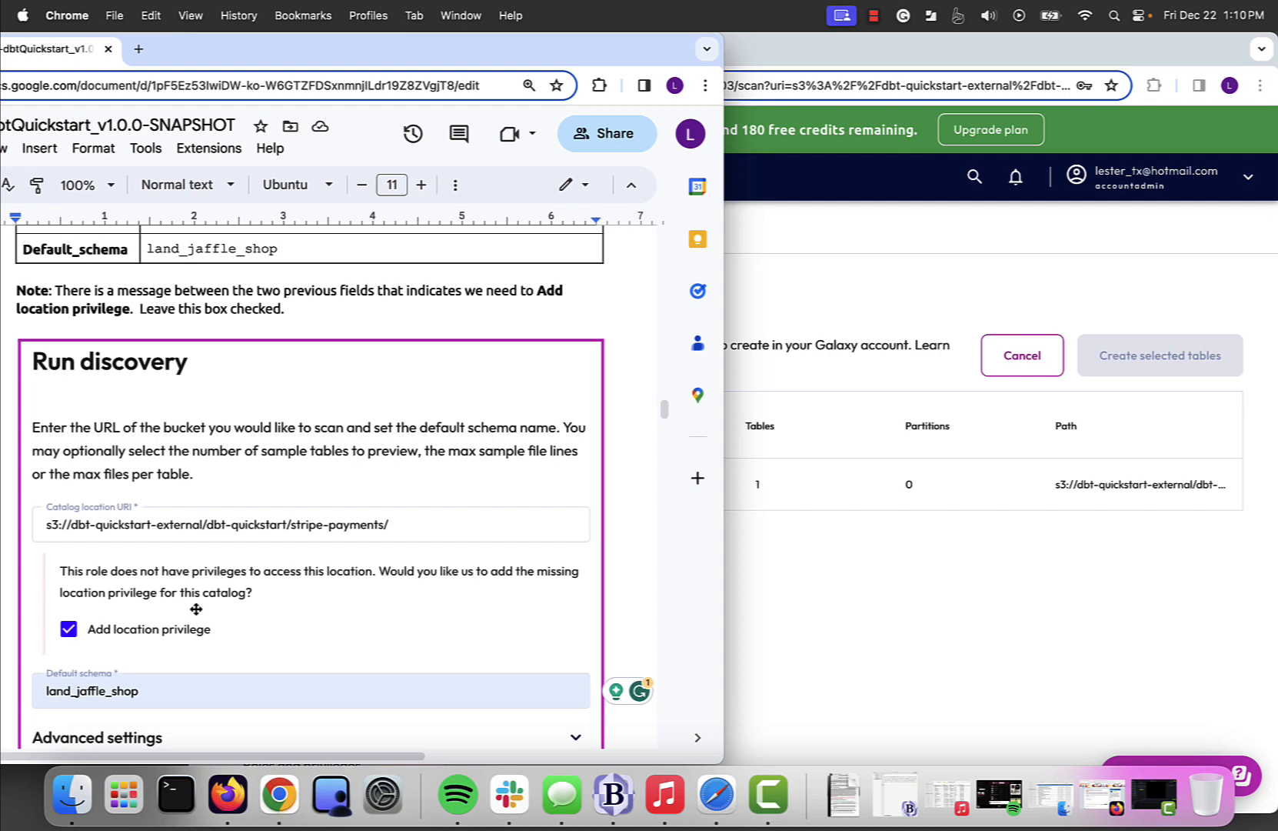
pyautogui.scroll(-1, 147, 620)
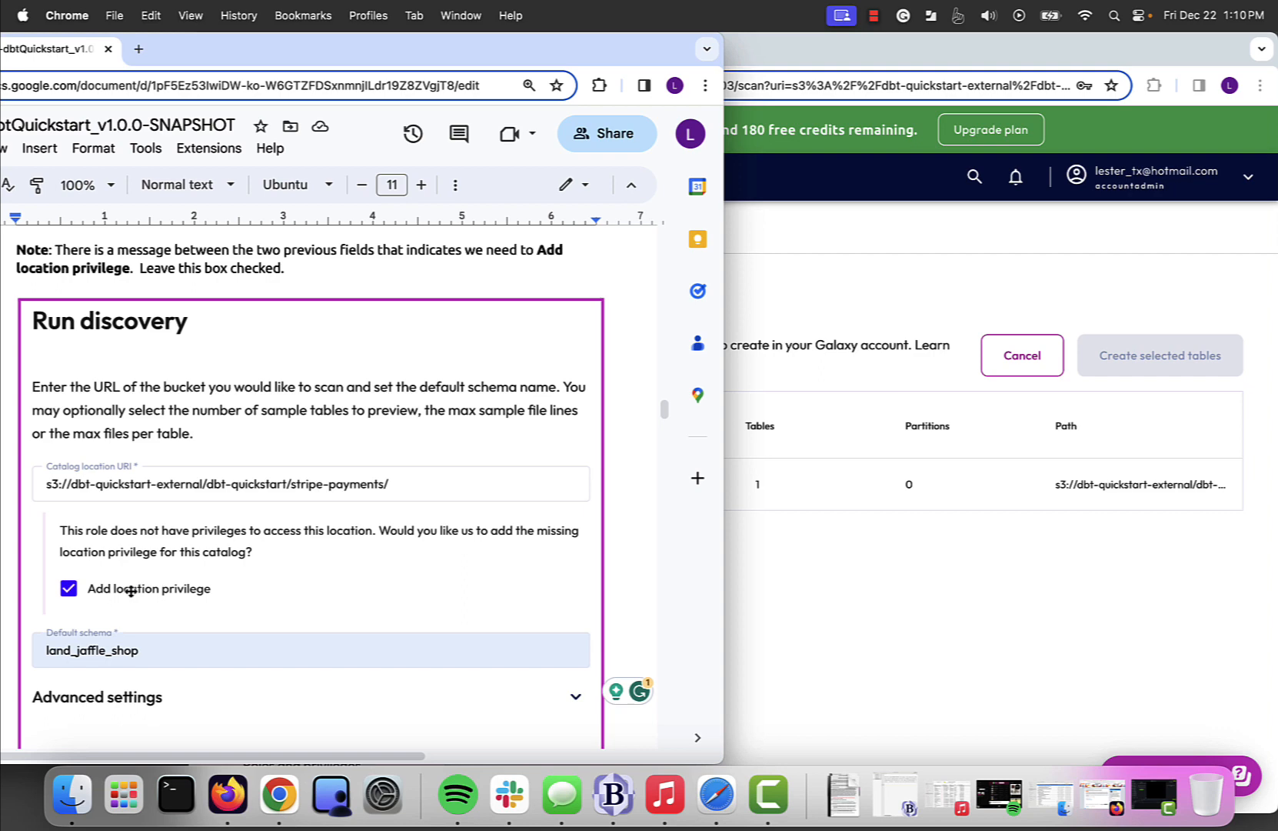
pyautogui.scroll(-1, 148, 610)
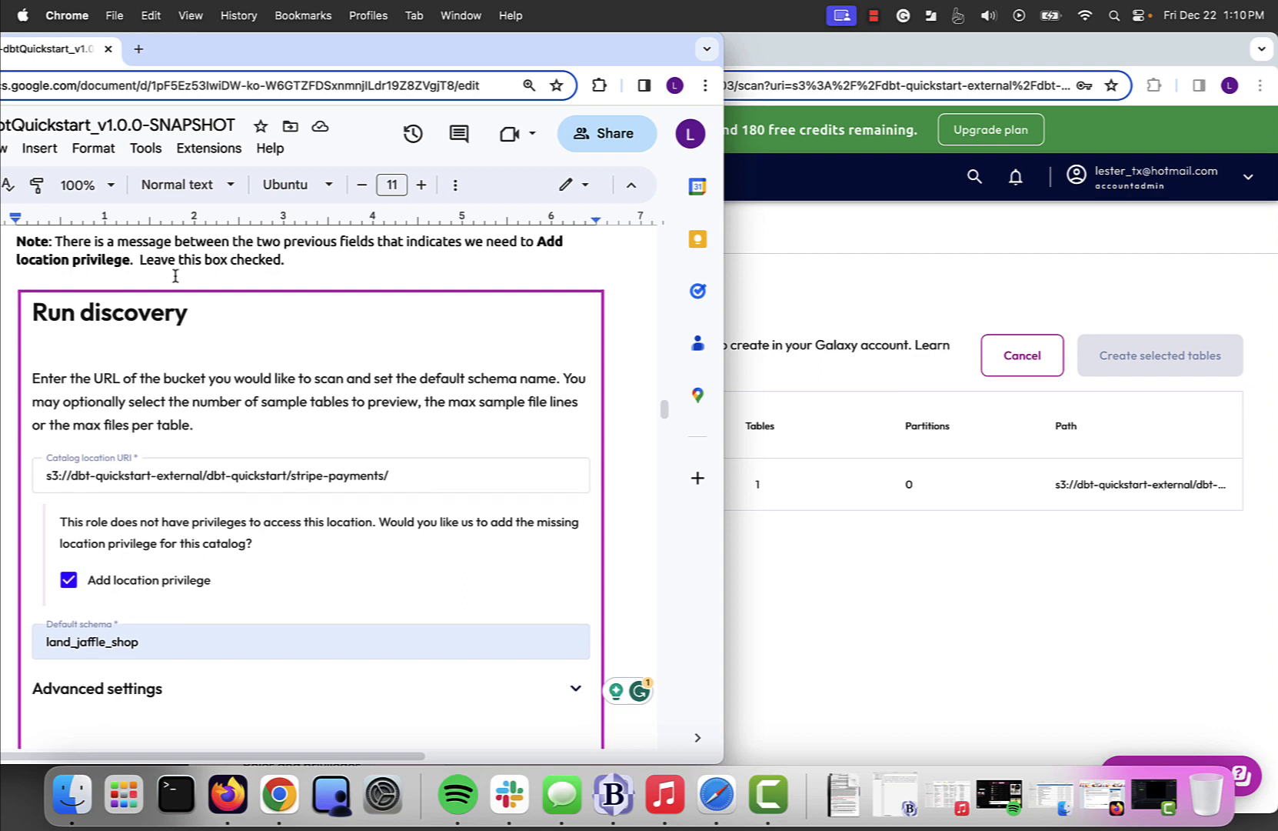
pyautogui.scroll(-4, 333, 348)
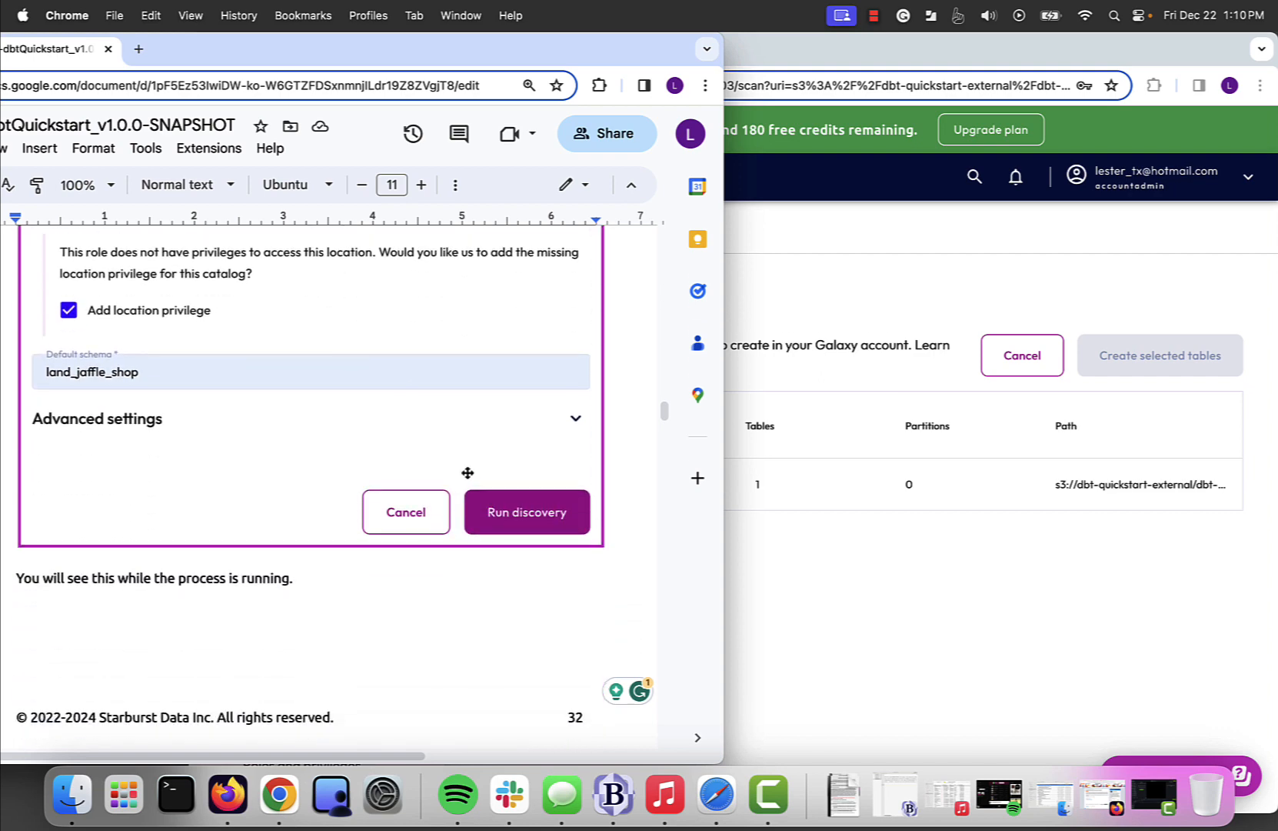
pyautogui.scroll(-6, 555, 531)
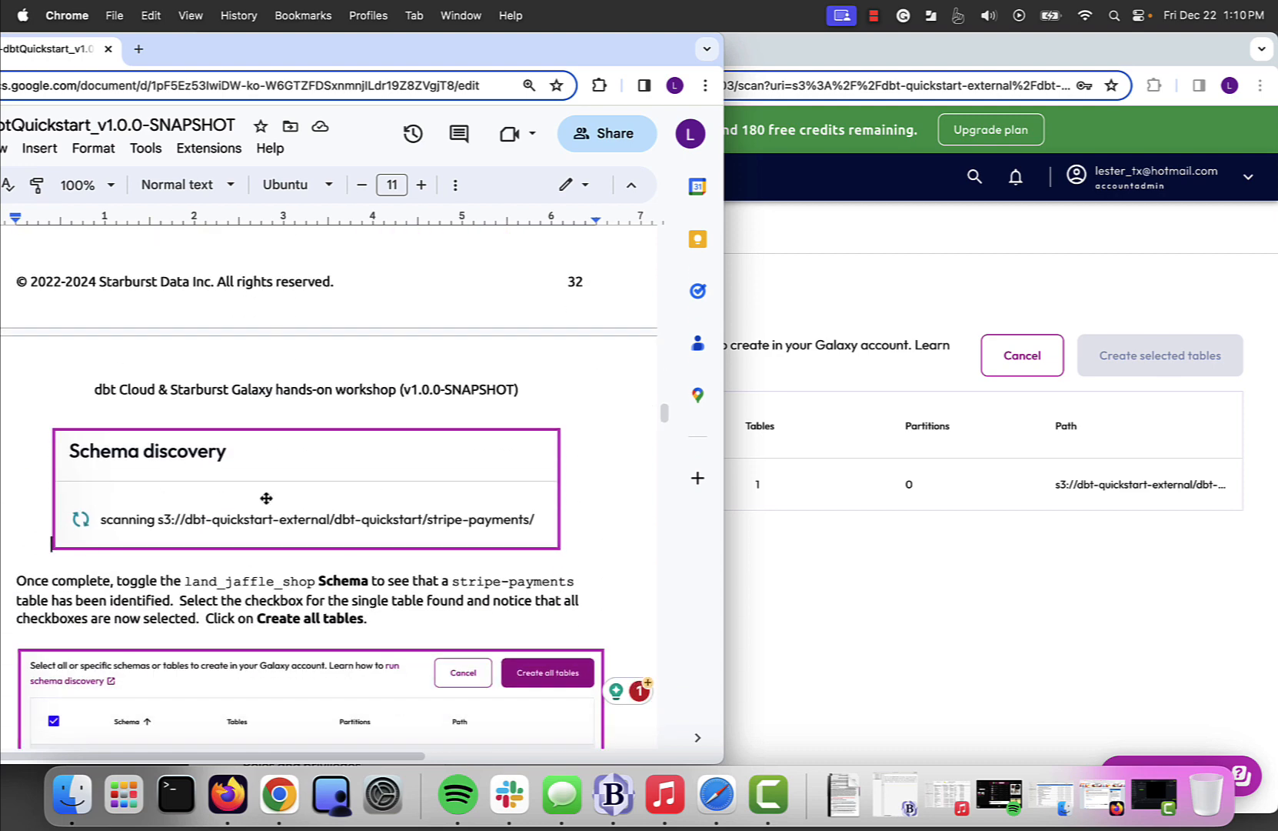
pyautogui.scroll(-5, 267, 498)
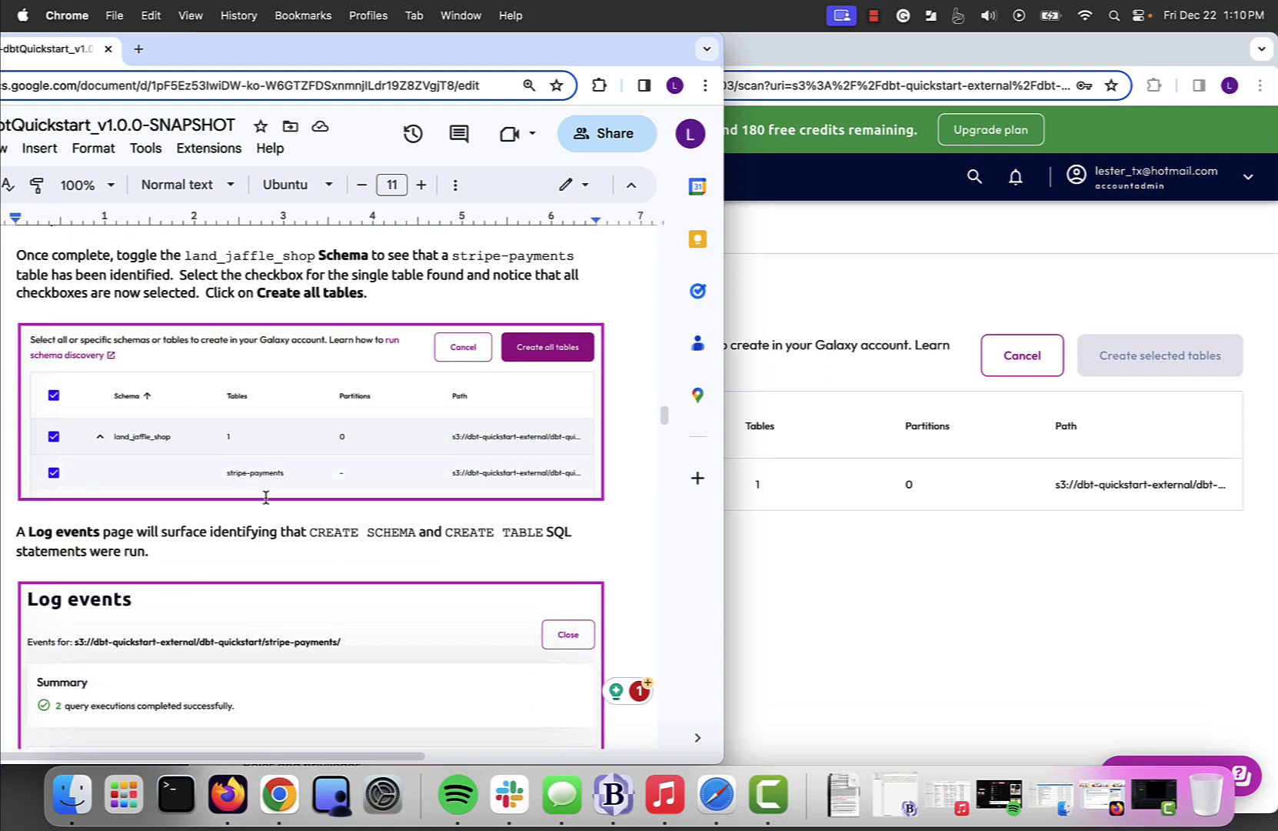
# - Expand land_jaffle_shop in the discovery results, select its stripe-payments table, and create all selected tables
pyautogui.scroll(-1, 265, 498)
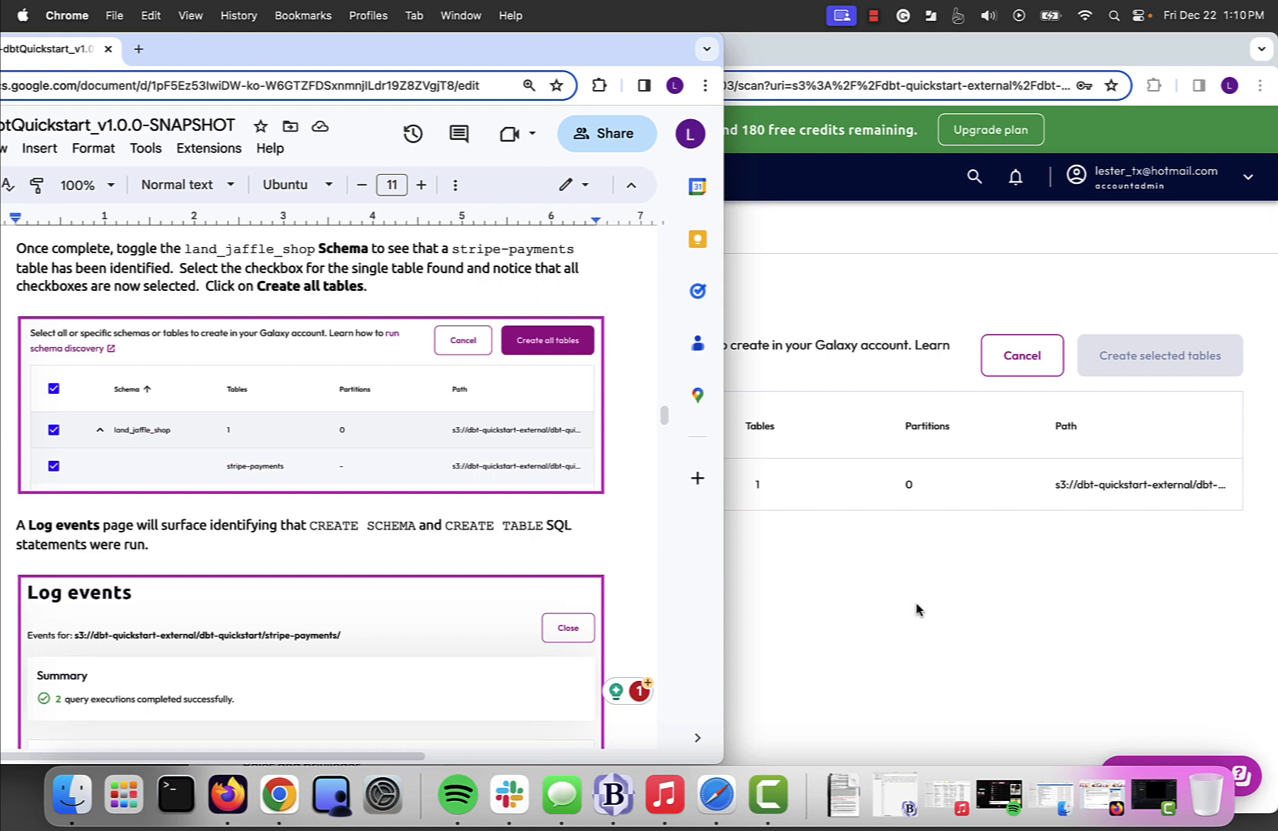
pyautogui.click(883, 661)
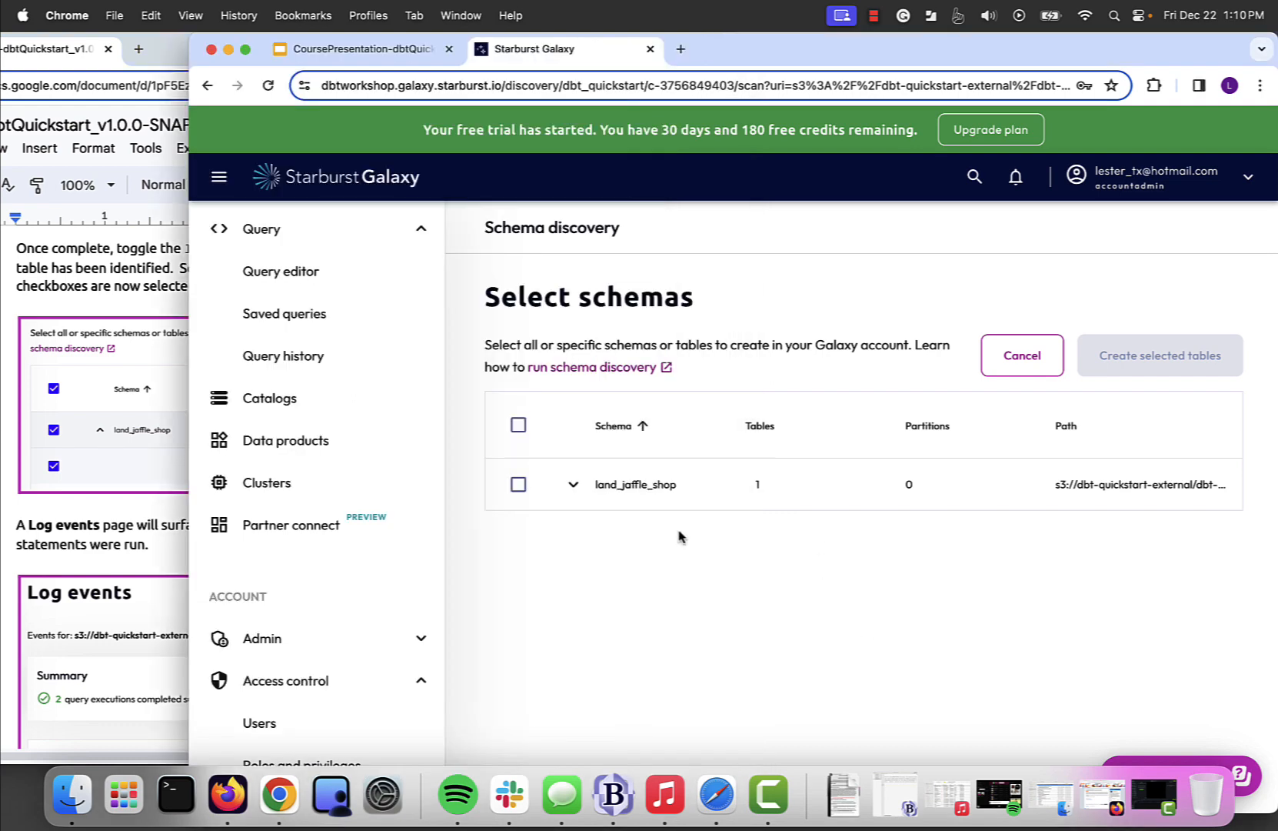
pyautogui.click(575, 487)
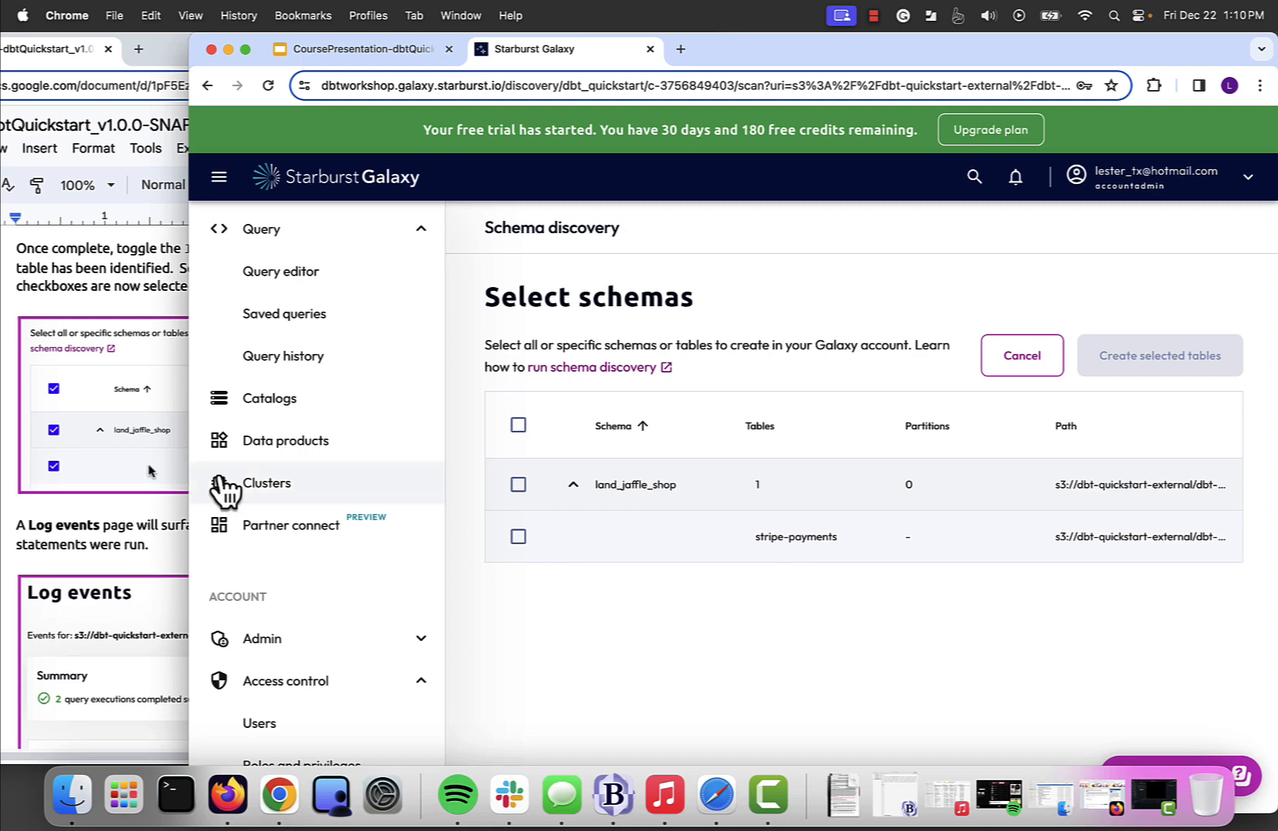
pyautogui.click(114, 270)
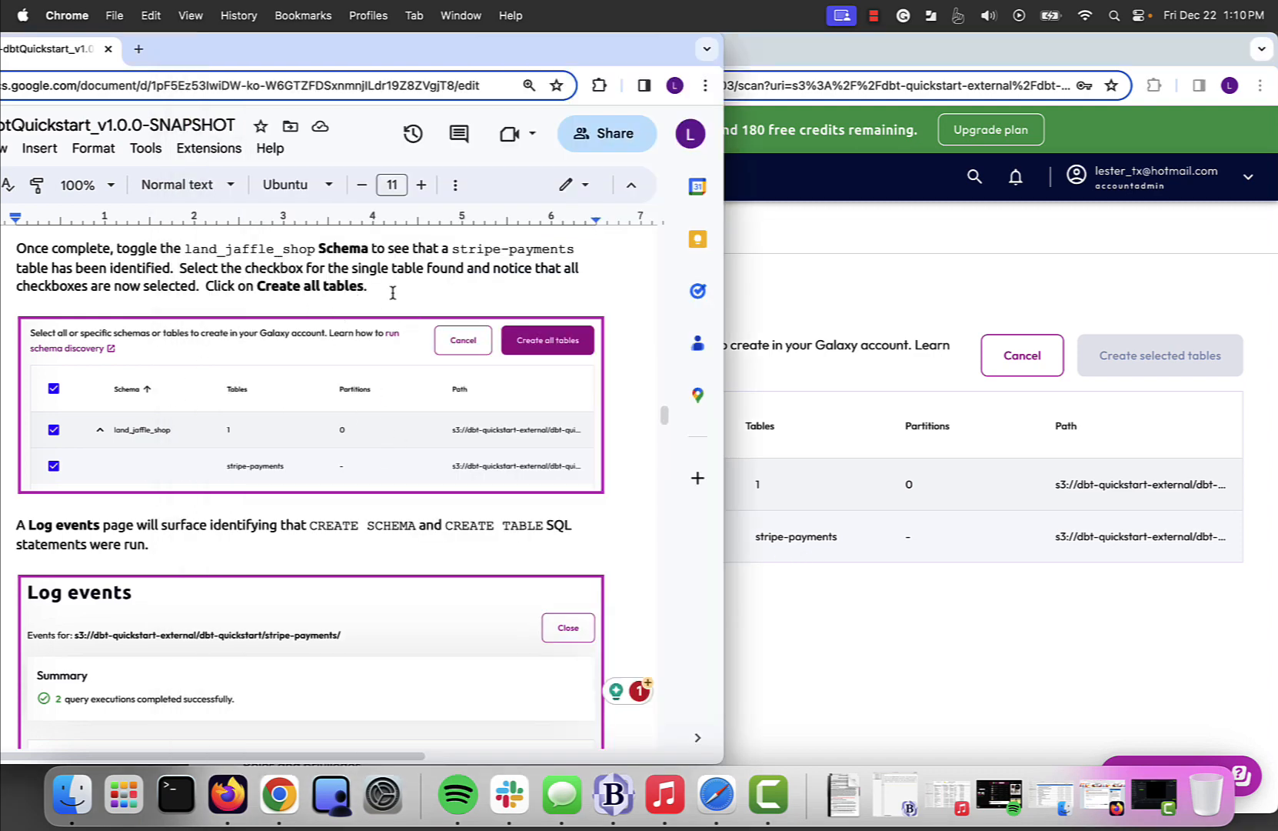
pyautogui.click(804, 679)
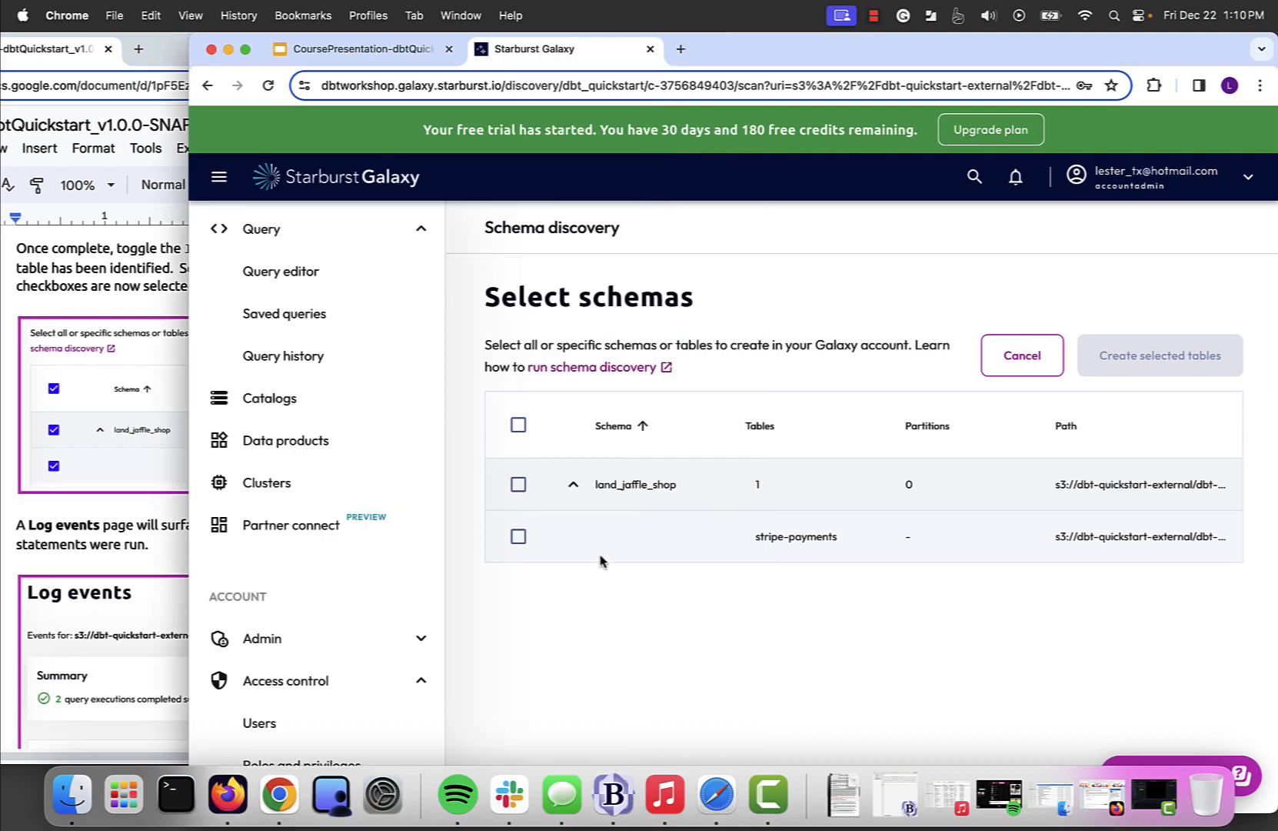
pyautogui.click(520, 539)
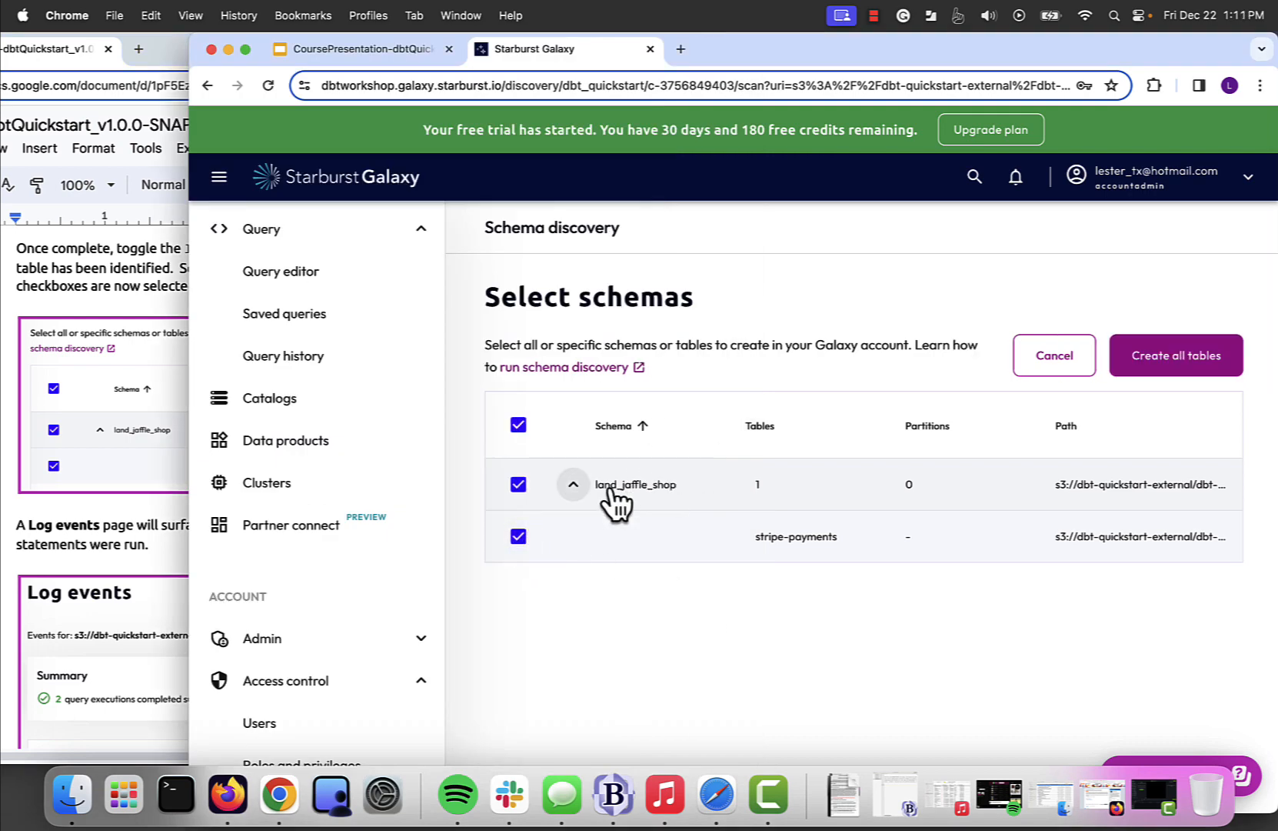
pyautogui.click(123, 539)
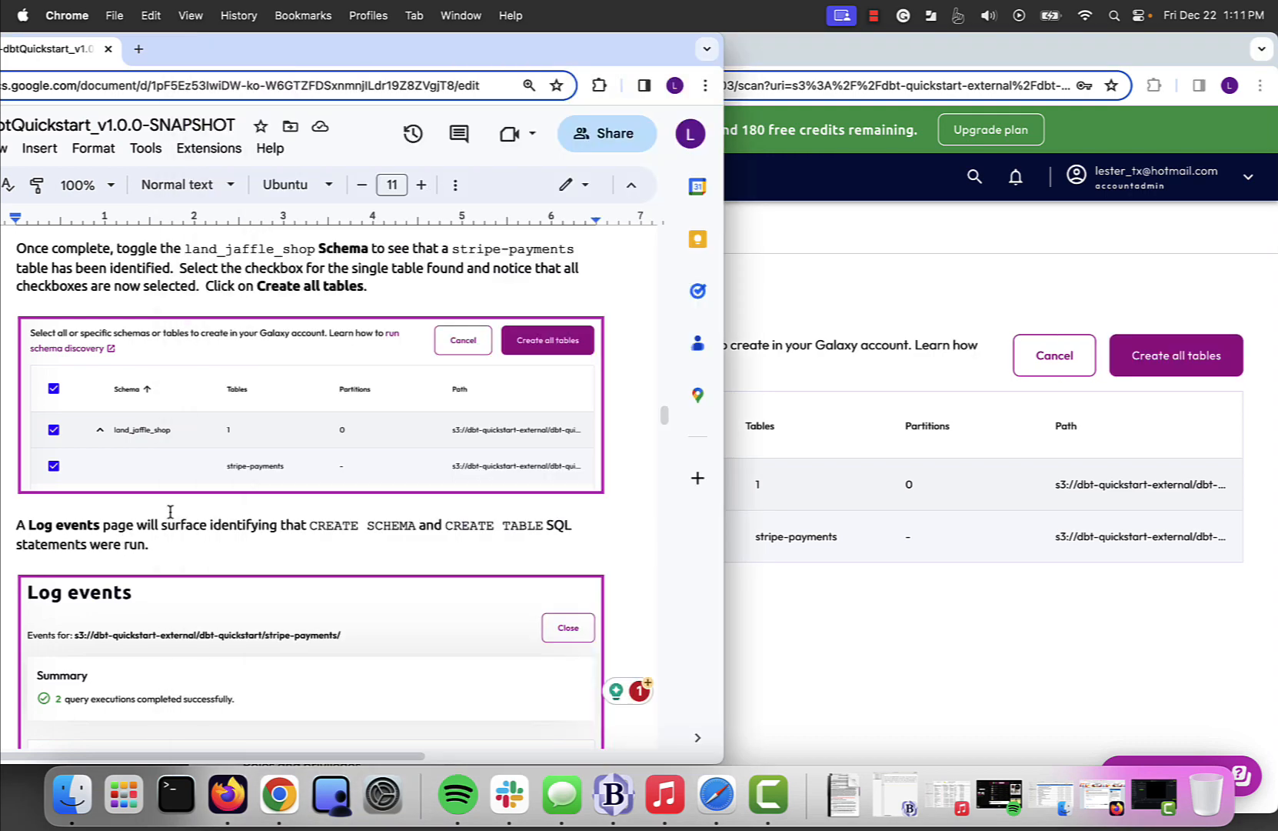
pyautogui.click(1075, 627)
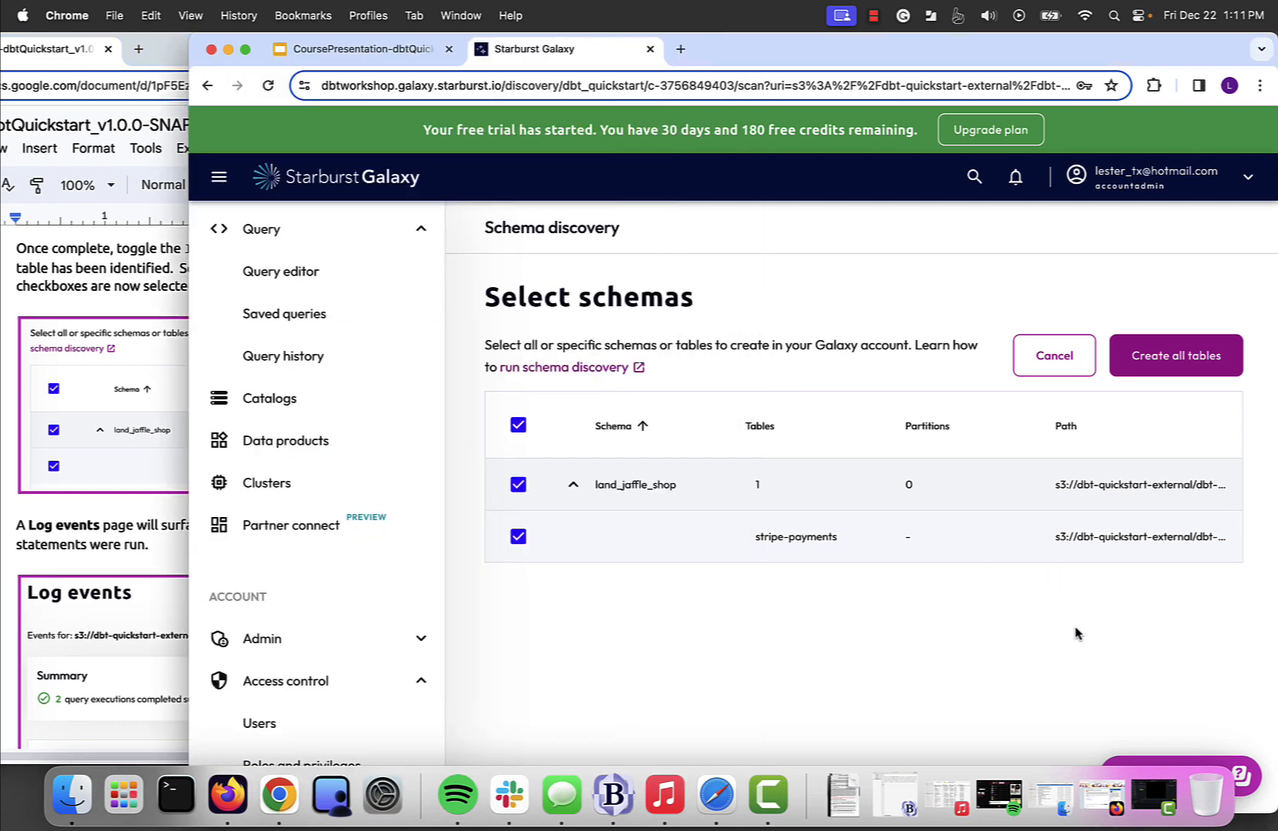
pyautogui.click(1171, 365)
# - Compare the stripe-payments discovery's Log events page with the lab guide's example of the CREATE SCHEMA and CREATE TABLE statements
pyautogui.click(164, 538)
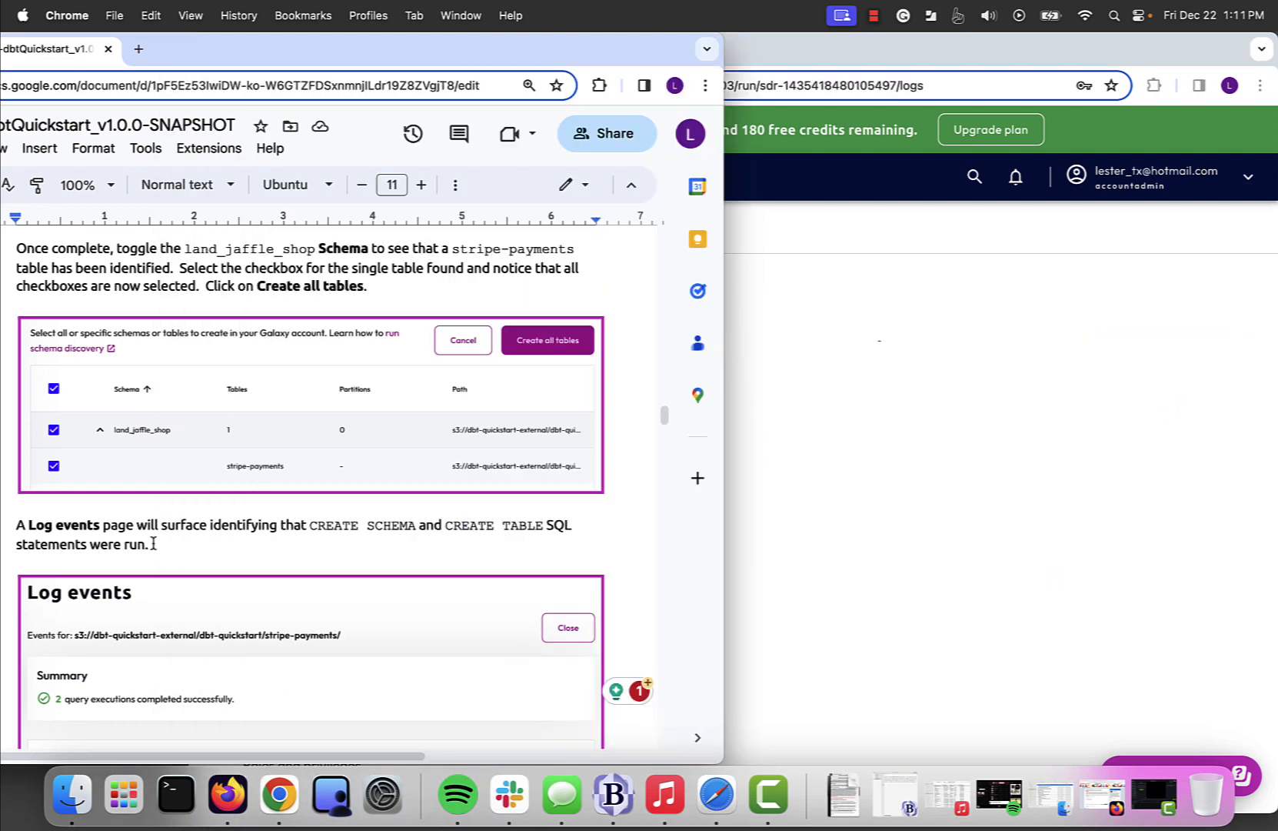
pyautogui.scroll(-3, 153, 541)
pyautogui.click(848, 627)
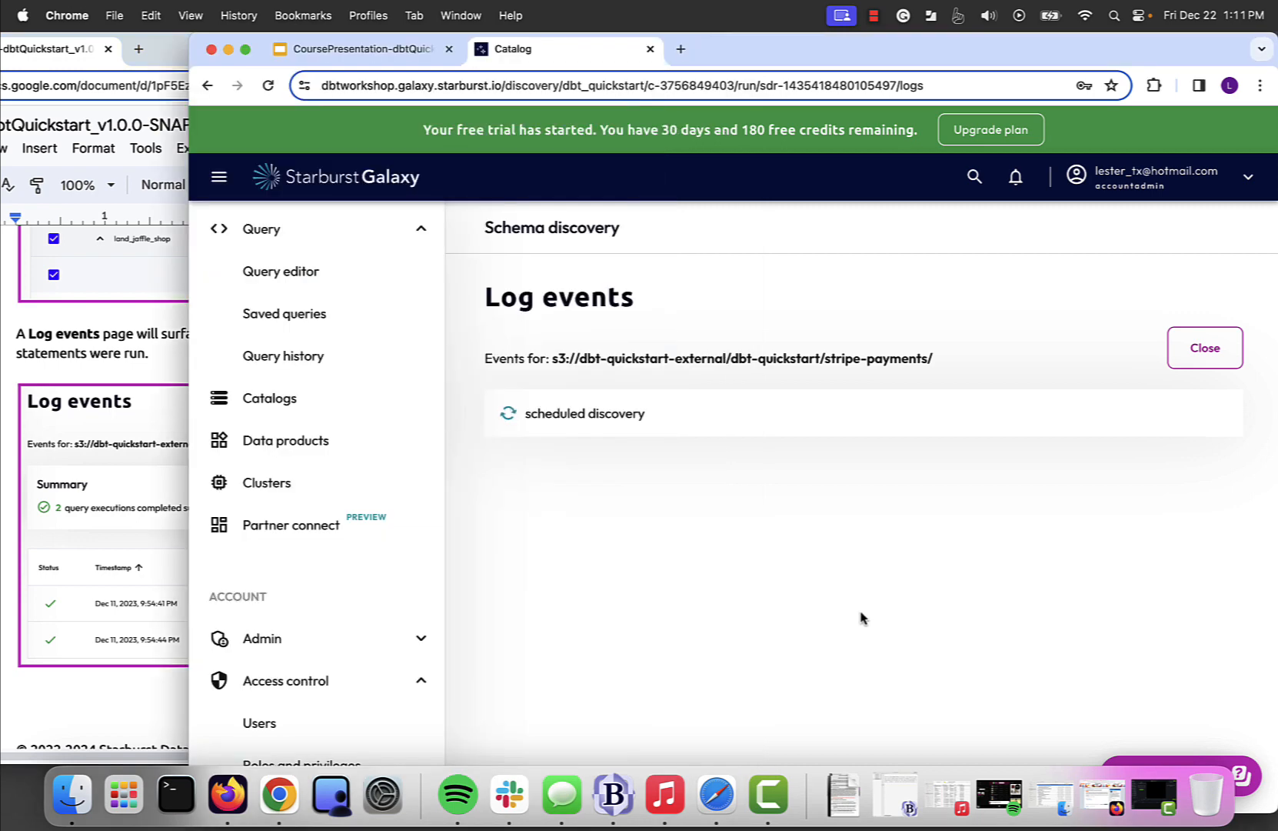
pyautogui.click(122, 339)
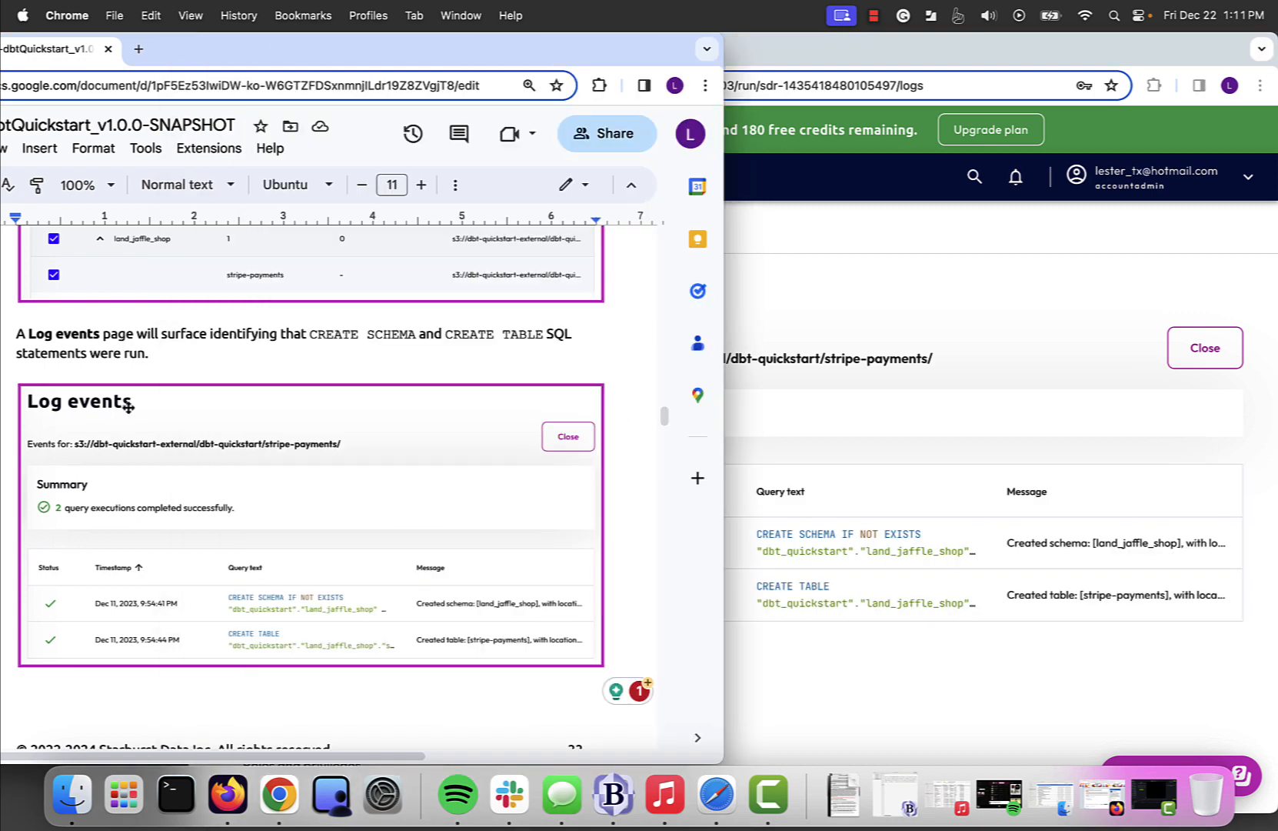
pyautogui.scroll(-2, 428, 527)
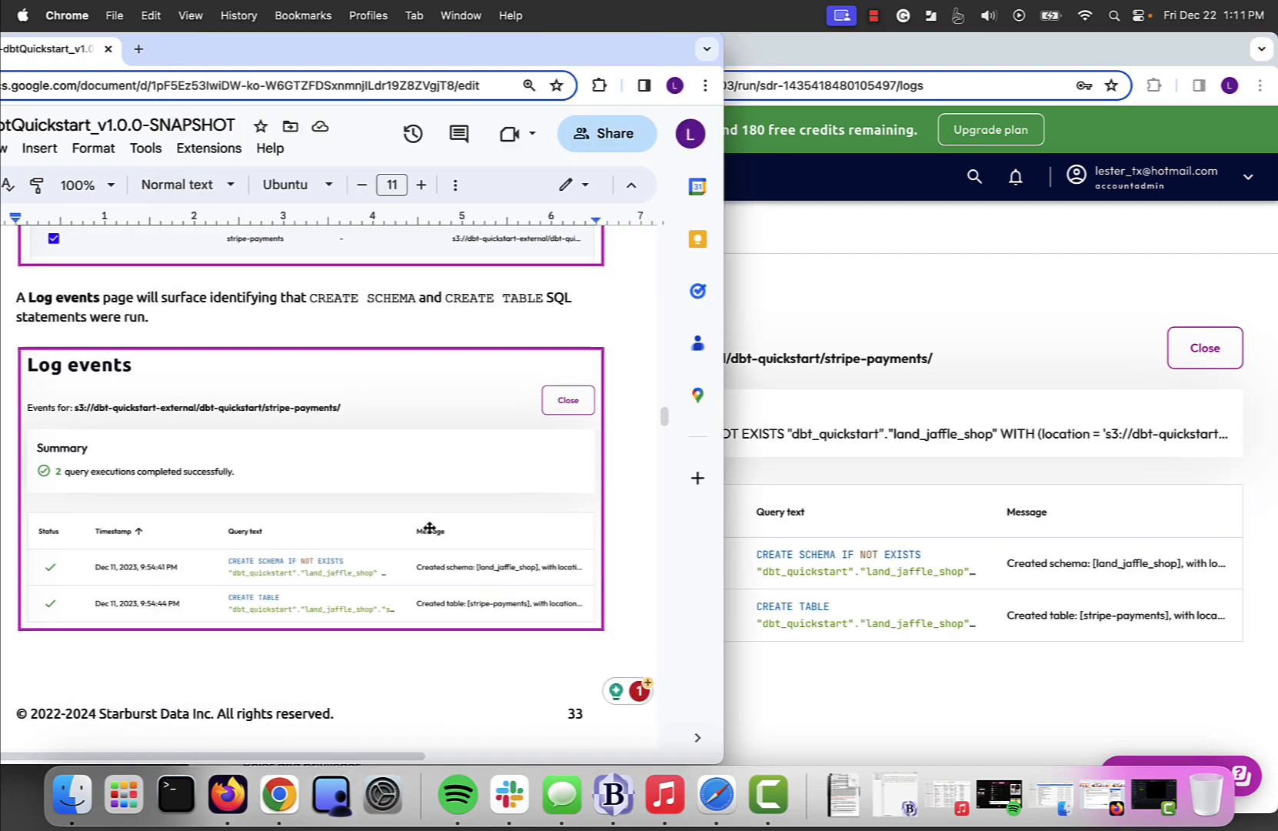
pyautogui.click(1033, 276)
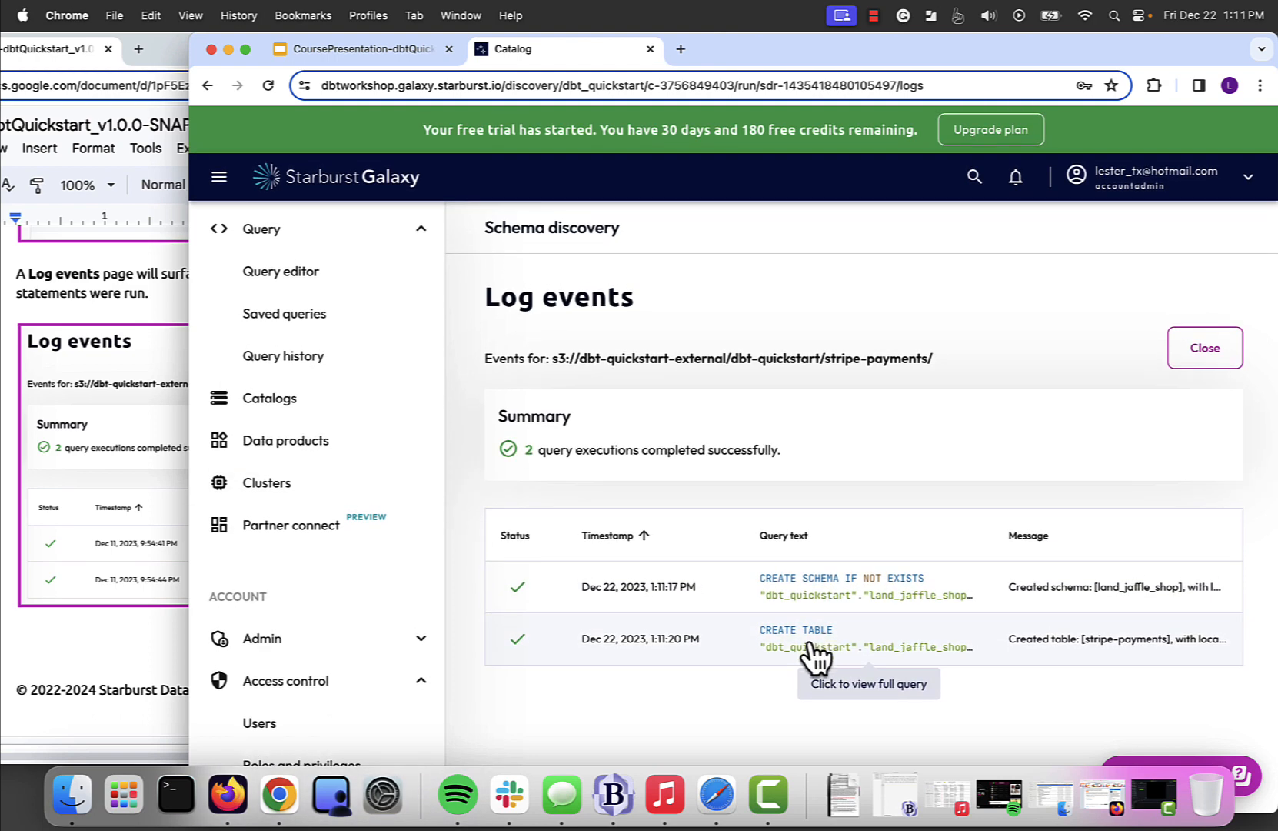
# - Review the full CREATE TABLE statement for stripe-payments and read the lab guide's notes on its TEXTFILE format and datatypes
pyautogui.click(812, 645)
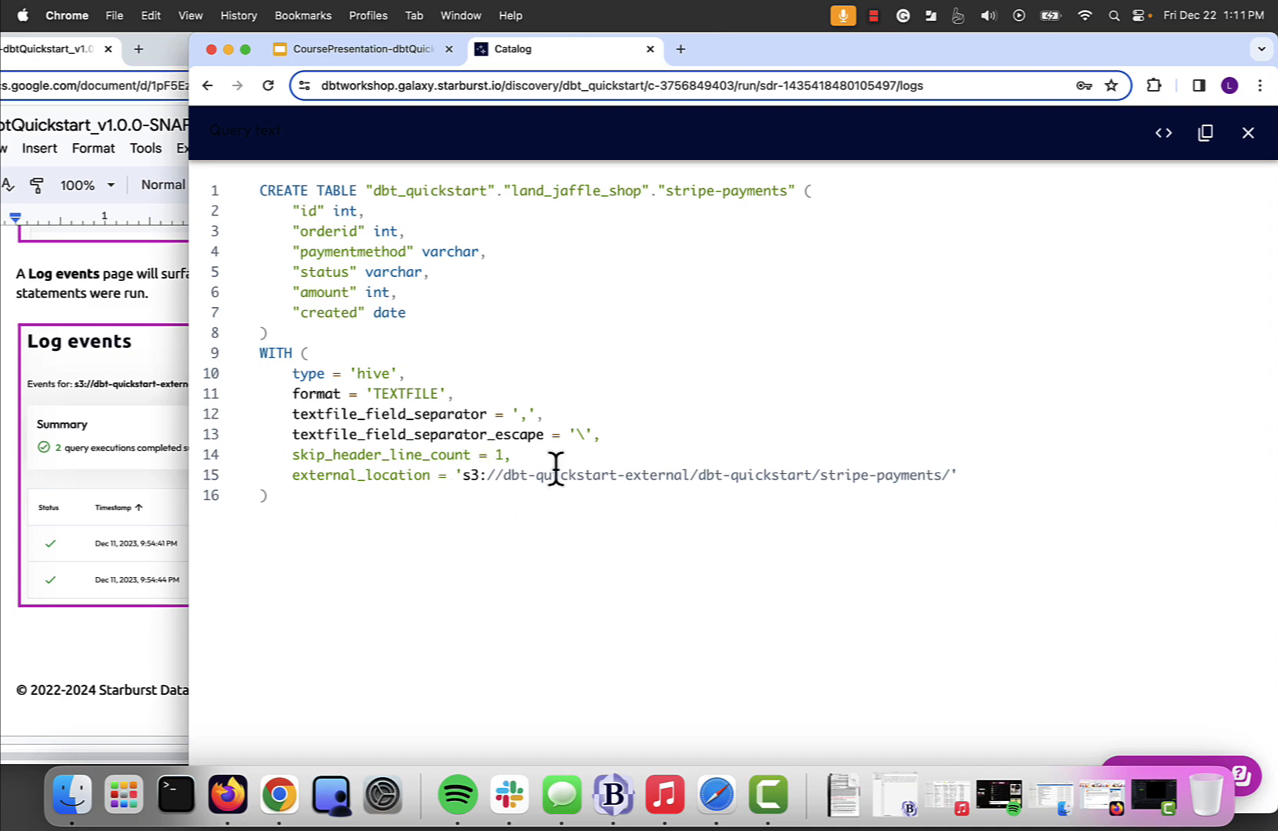
pyautogui.click(1250, 133)
pyautogui.click(118, 677)
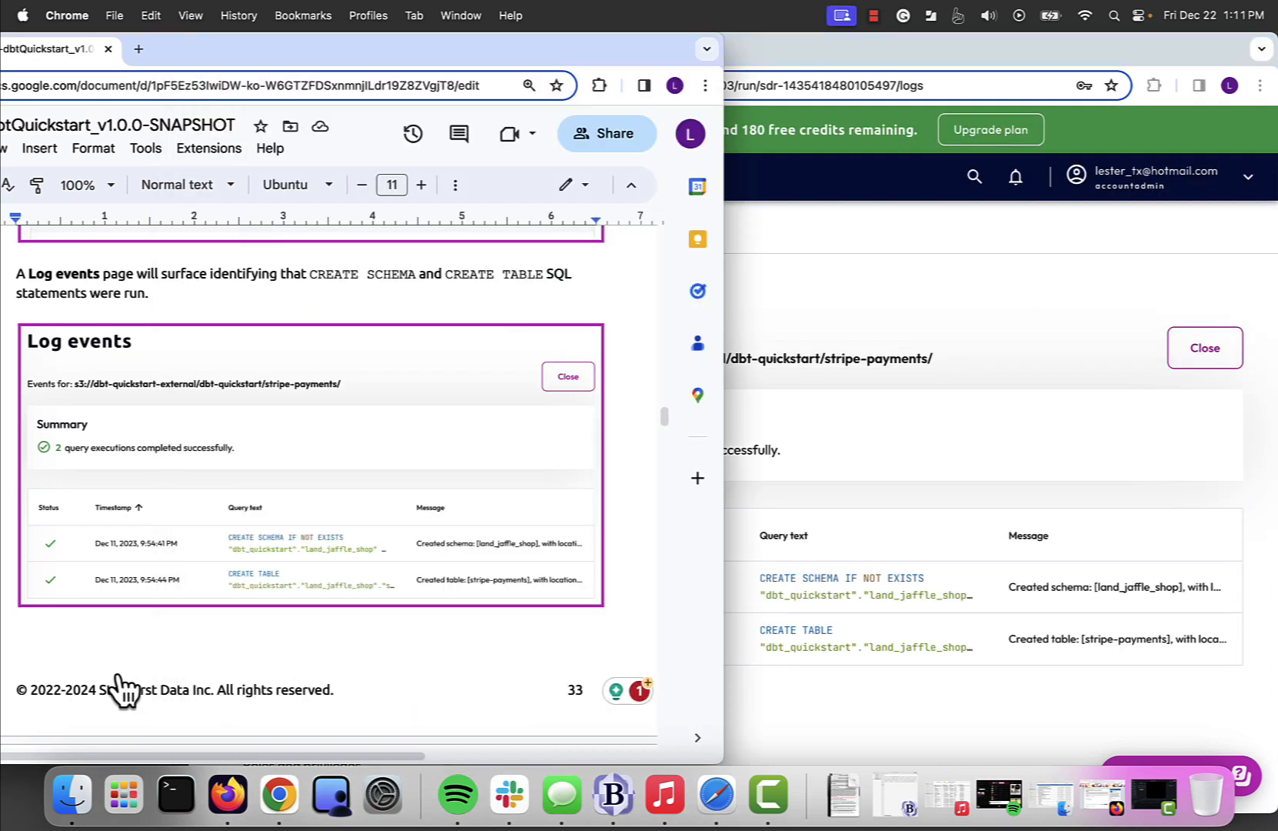
pyautogui.scroll(-10, 117, 677)
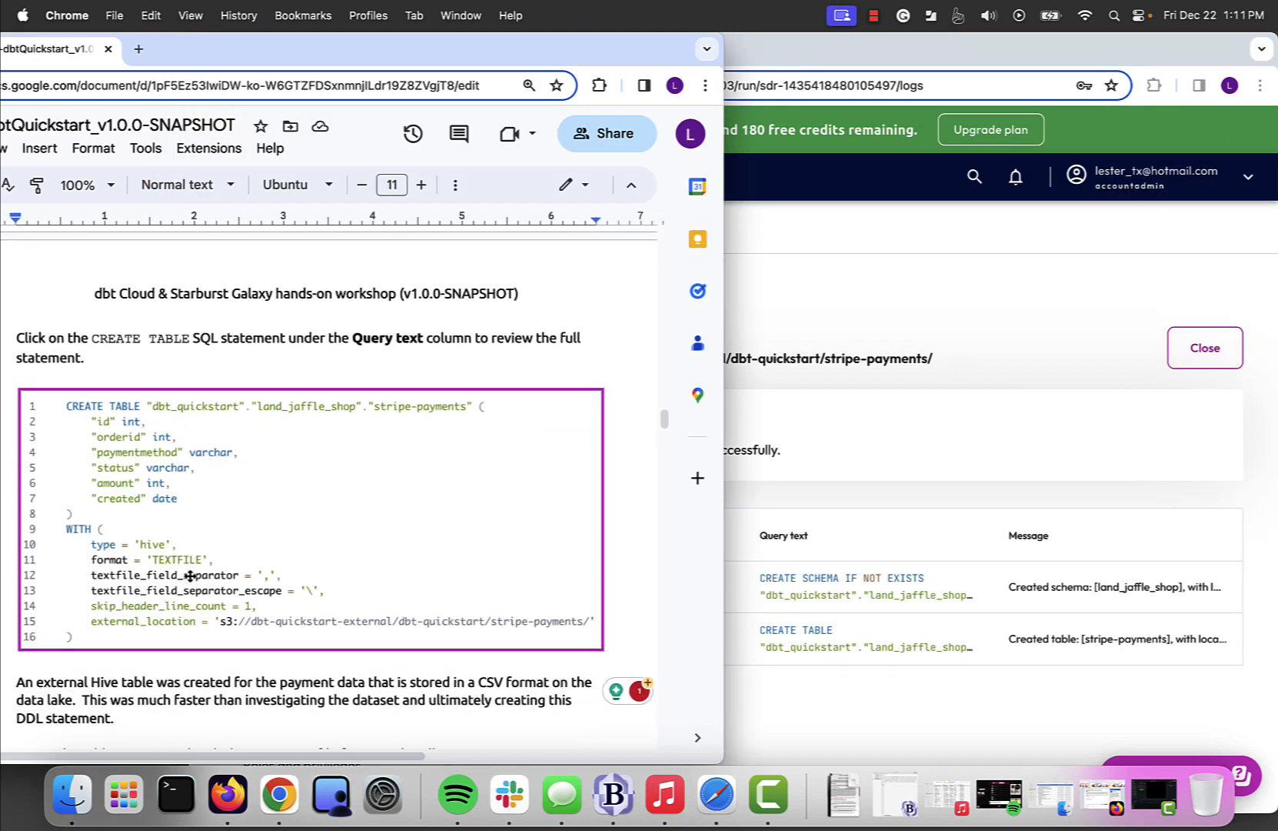
pyautogui.scroll(-5, 225, 488)
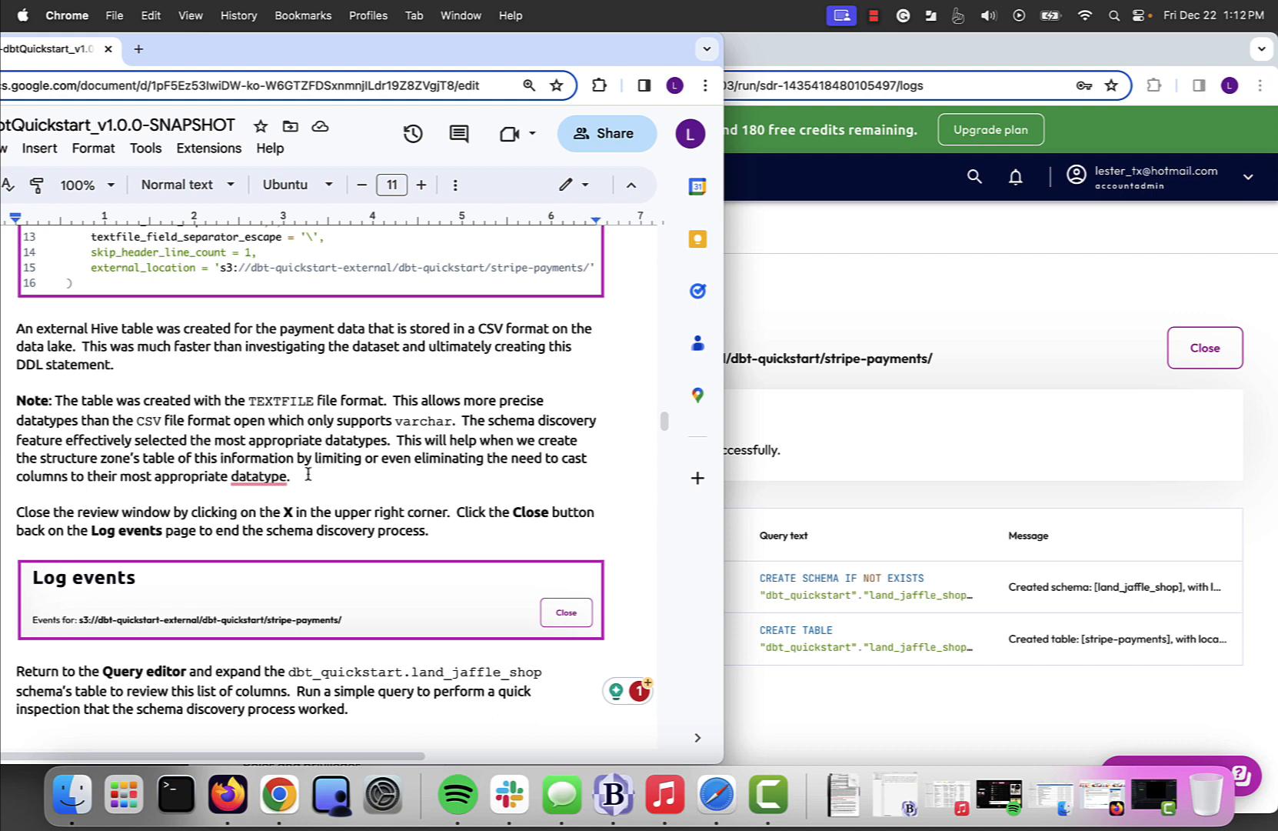
pyautogui.scroll(-2, 312, 474)
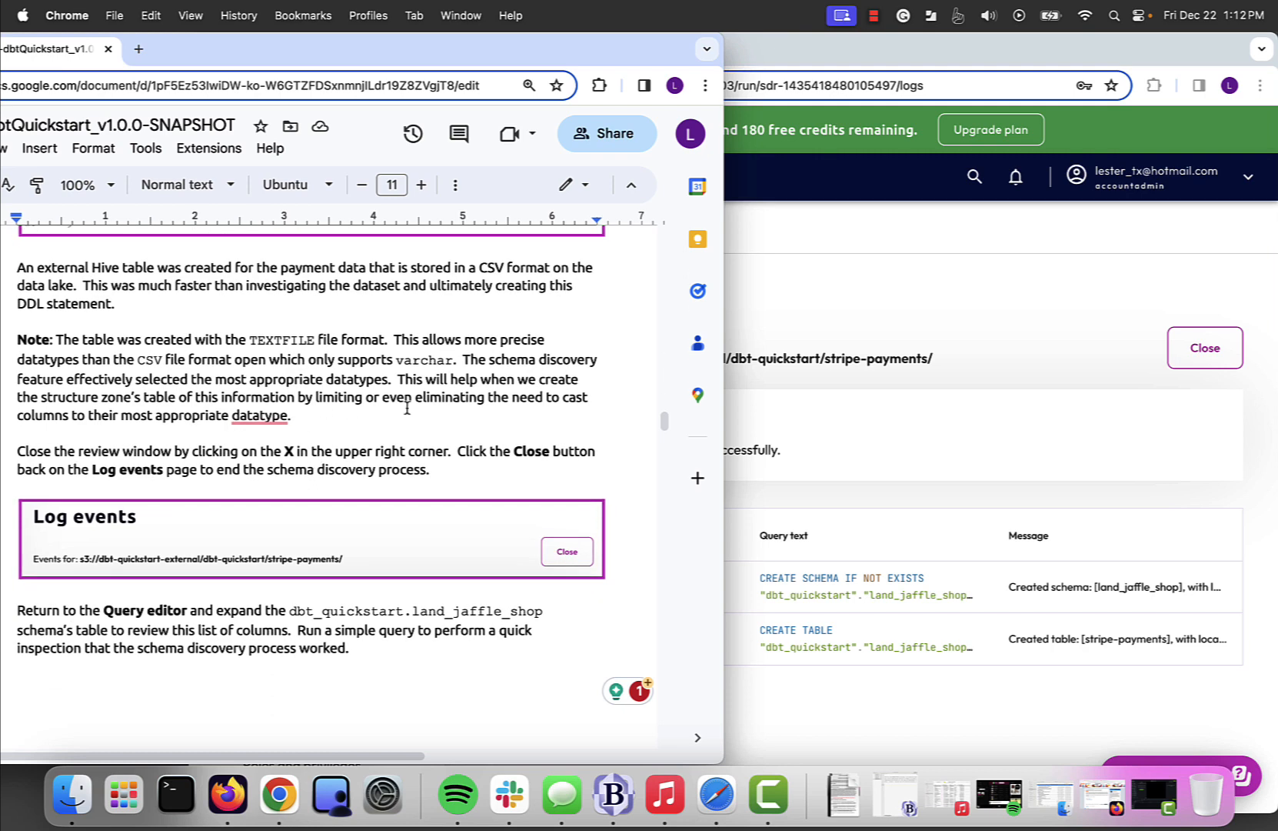
pyautogui.scroll(-2, 406, 408)
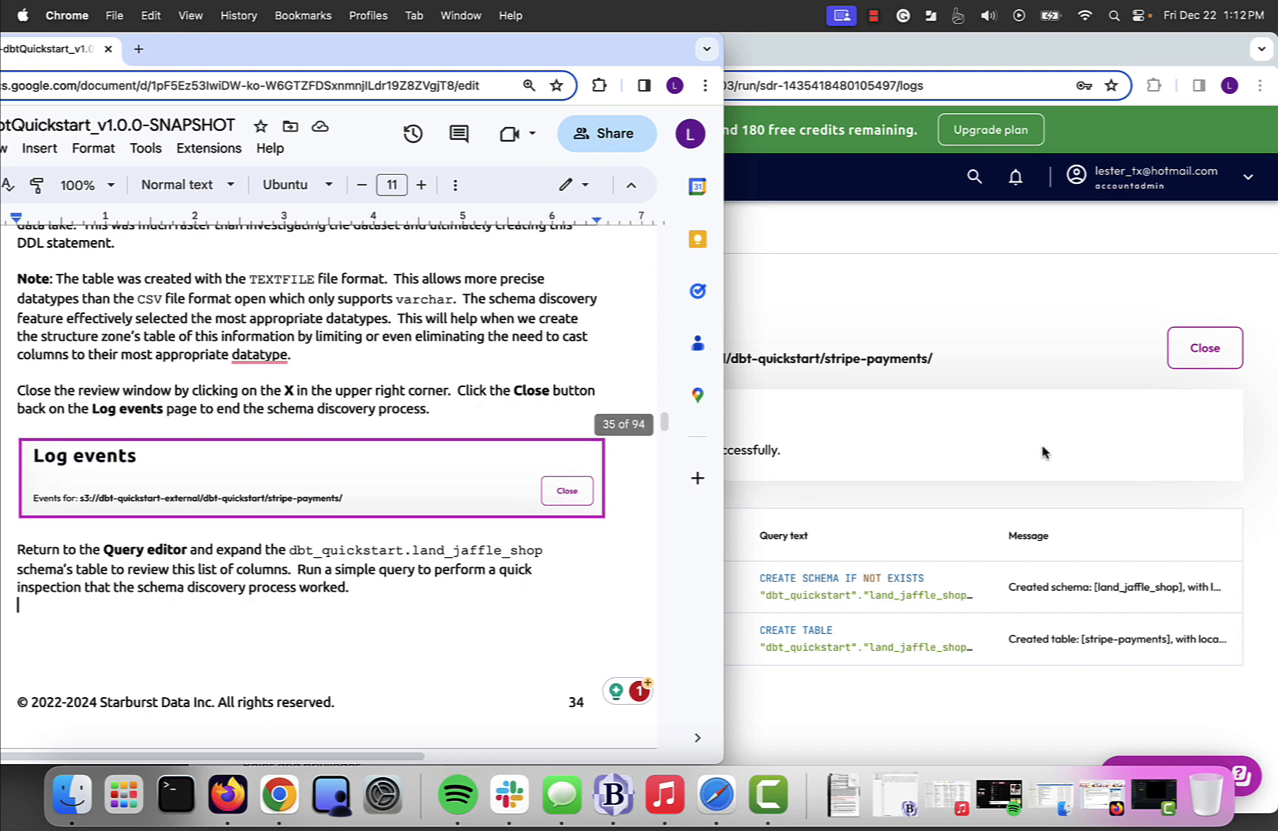
# - Close the log events to end schema discovery and return to the Query editor as the lab guide instructs
pyautogui.click(1124, 290)
pyautogui.click(1221, 350)
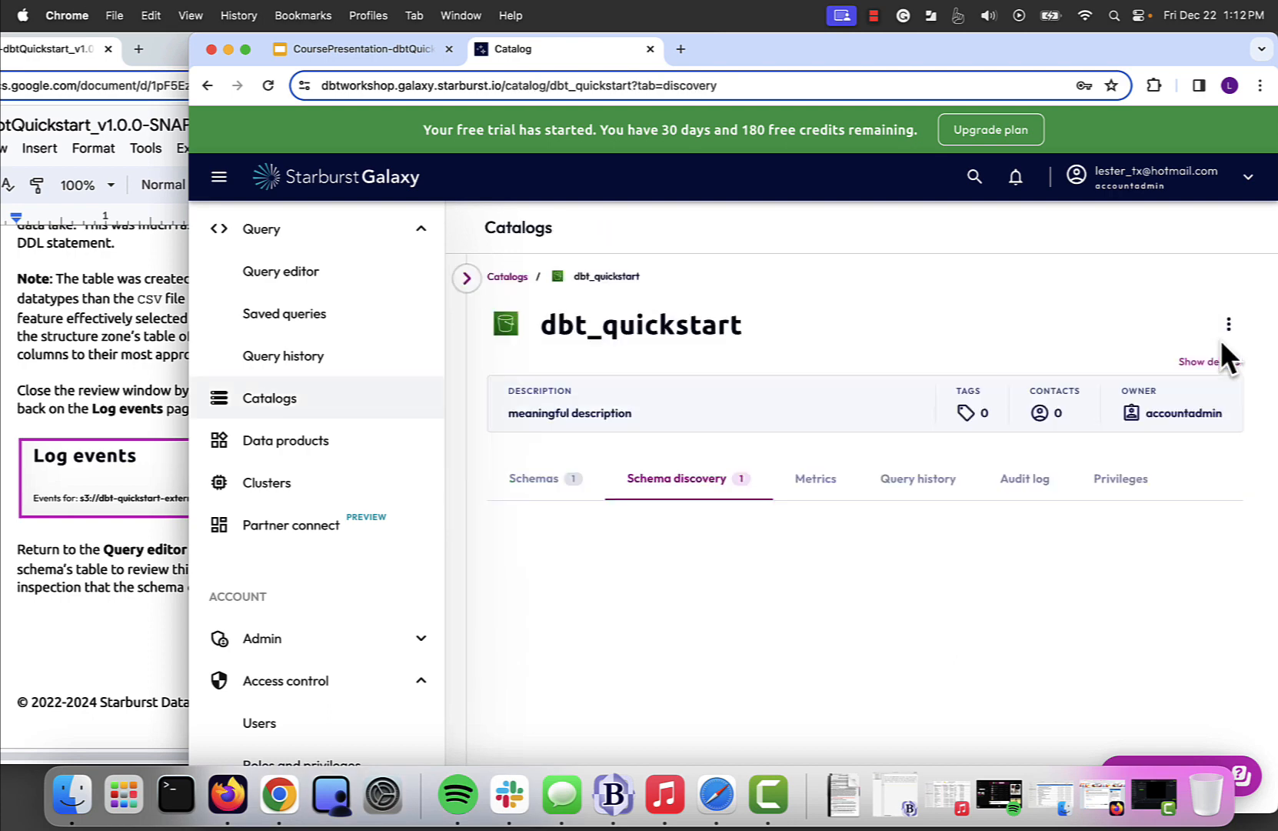
pyautogui.click(108, 566)
pyautogui.scroll(-3, 108, 566)
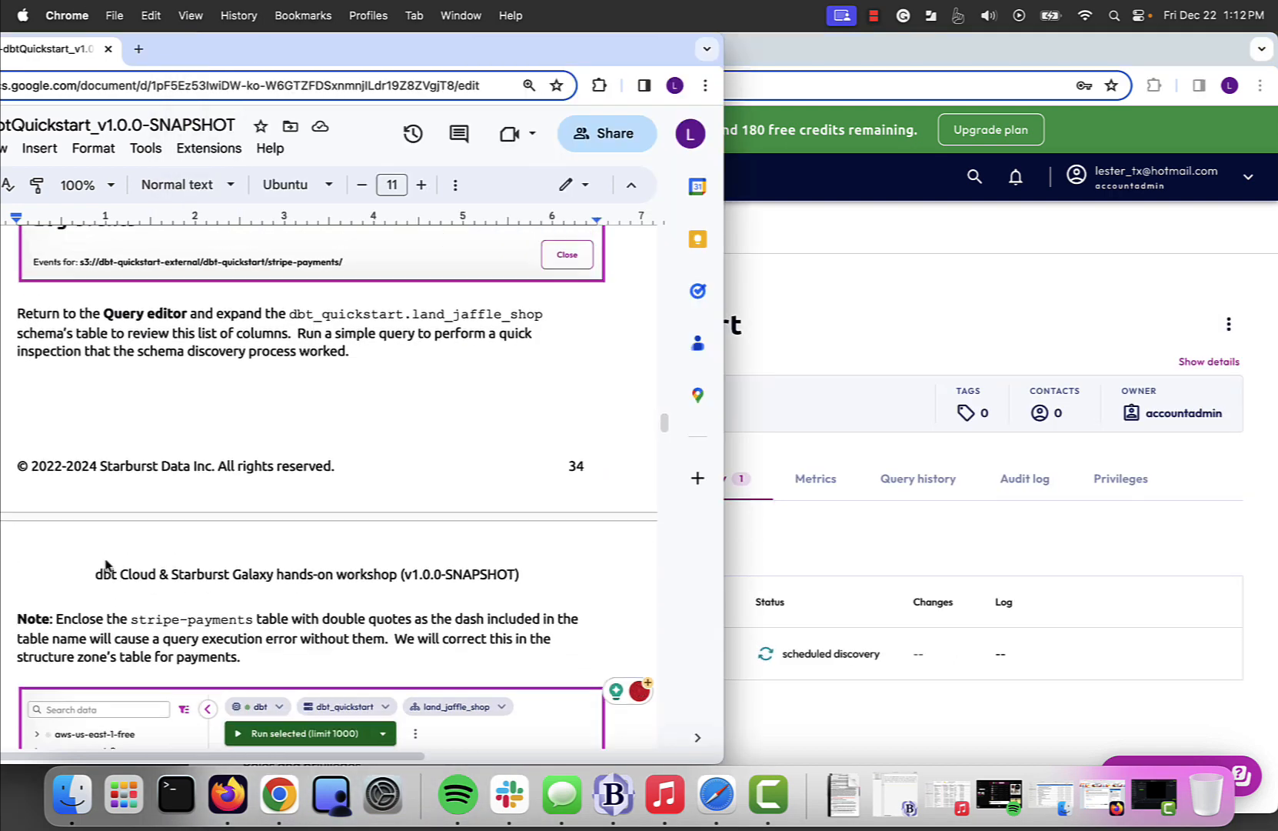
pyautogui.click(876, 311)
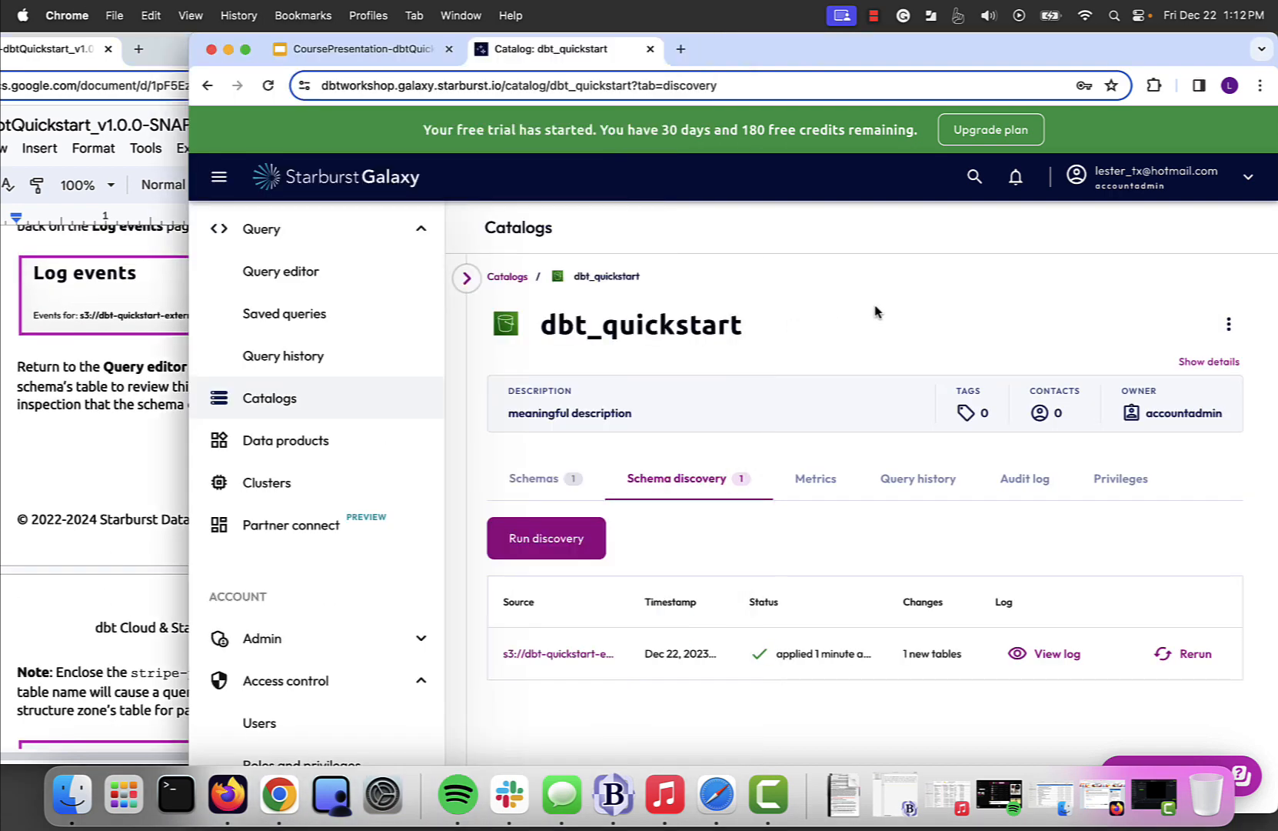
pyautogui.click(283, 272)
# - Collapse the dbt_postgresql catalog and expand dbt_quickstart and land_jaffle_shop down to the columns of the stripe-payments table
pyautogui.click(58, 470)
pyautogui.scroll(-2, 58, 471)
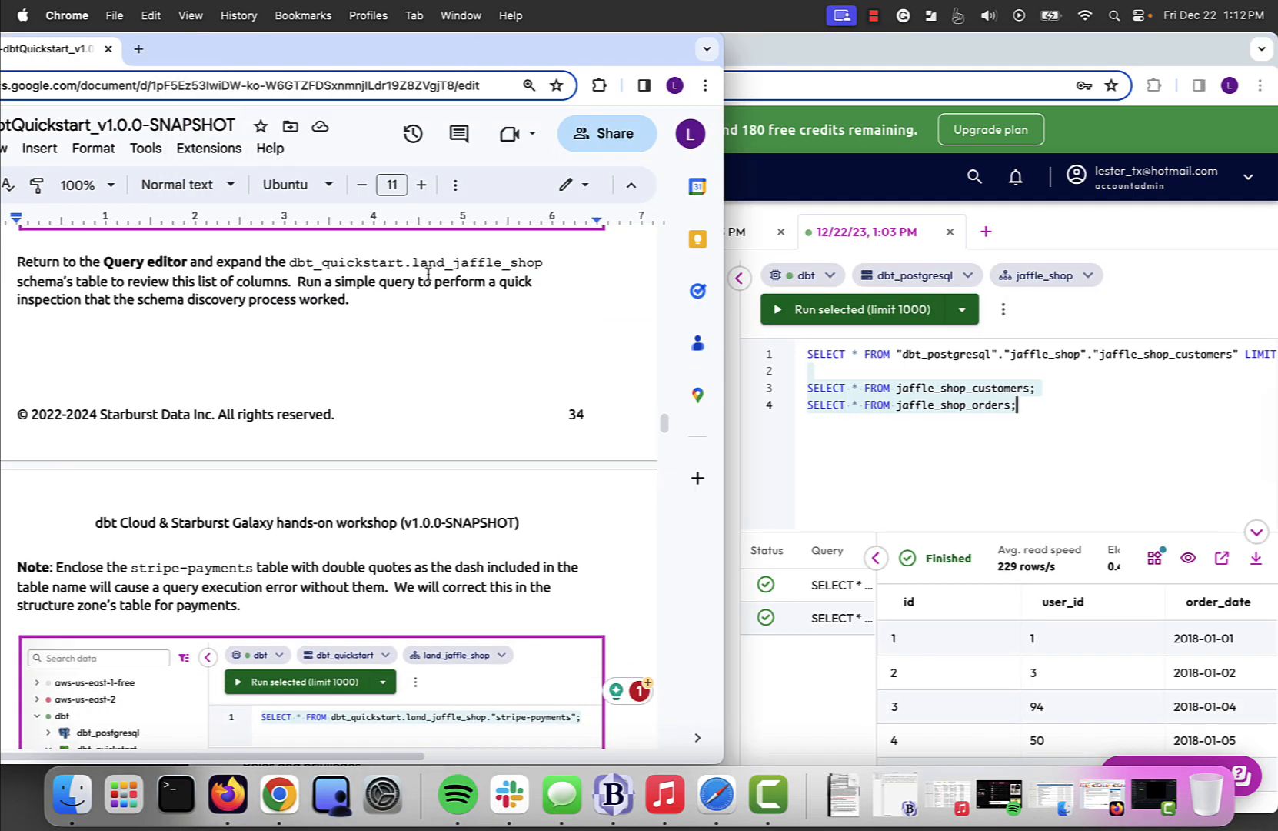
pyautogui.click(827, 486)
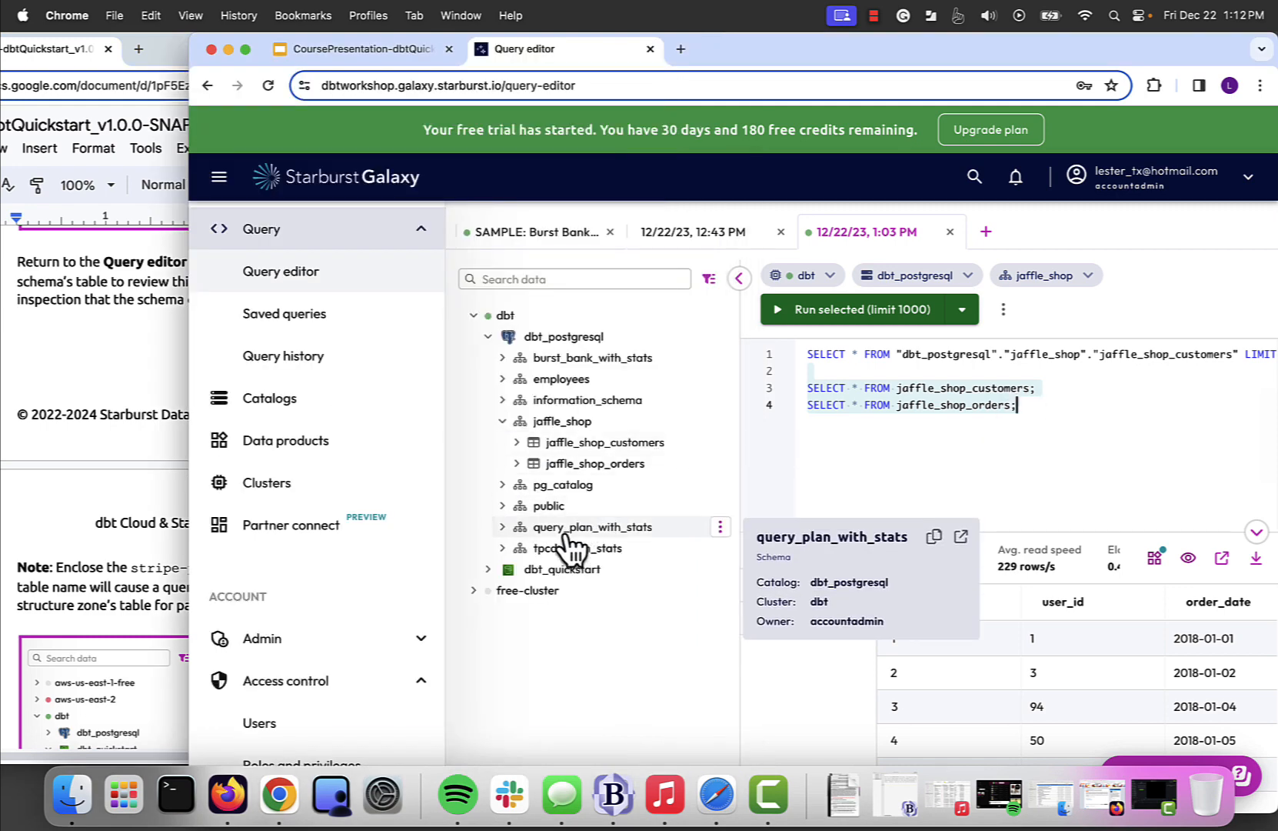
pyautogui.click(488, 571)
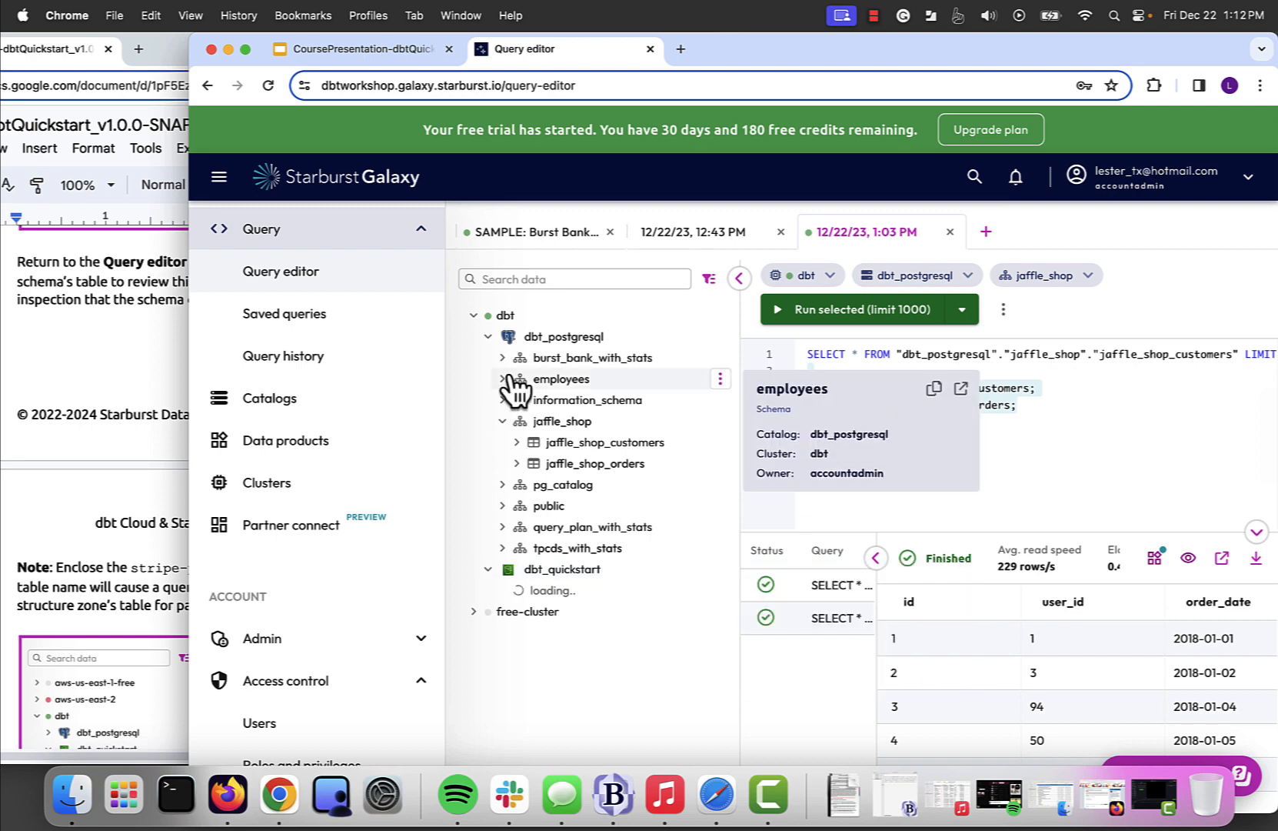
pyautogui.click(489, 336)
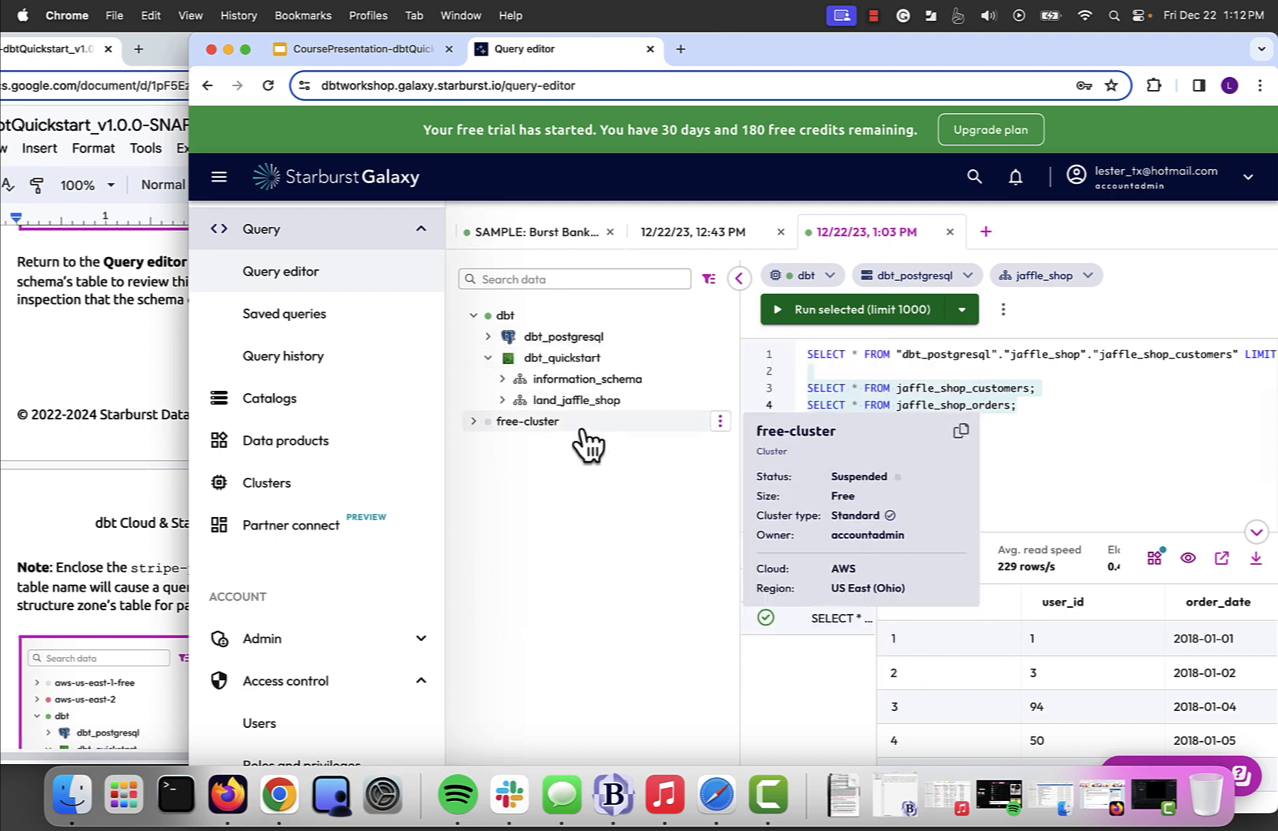
pyautogui.click(501, 401)
pyautogui.click(516, 421)
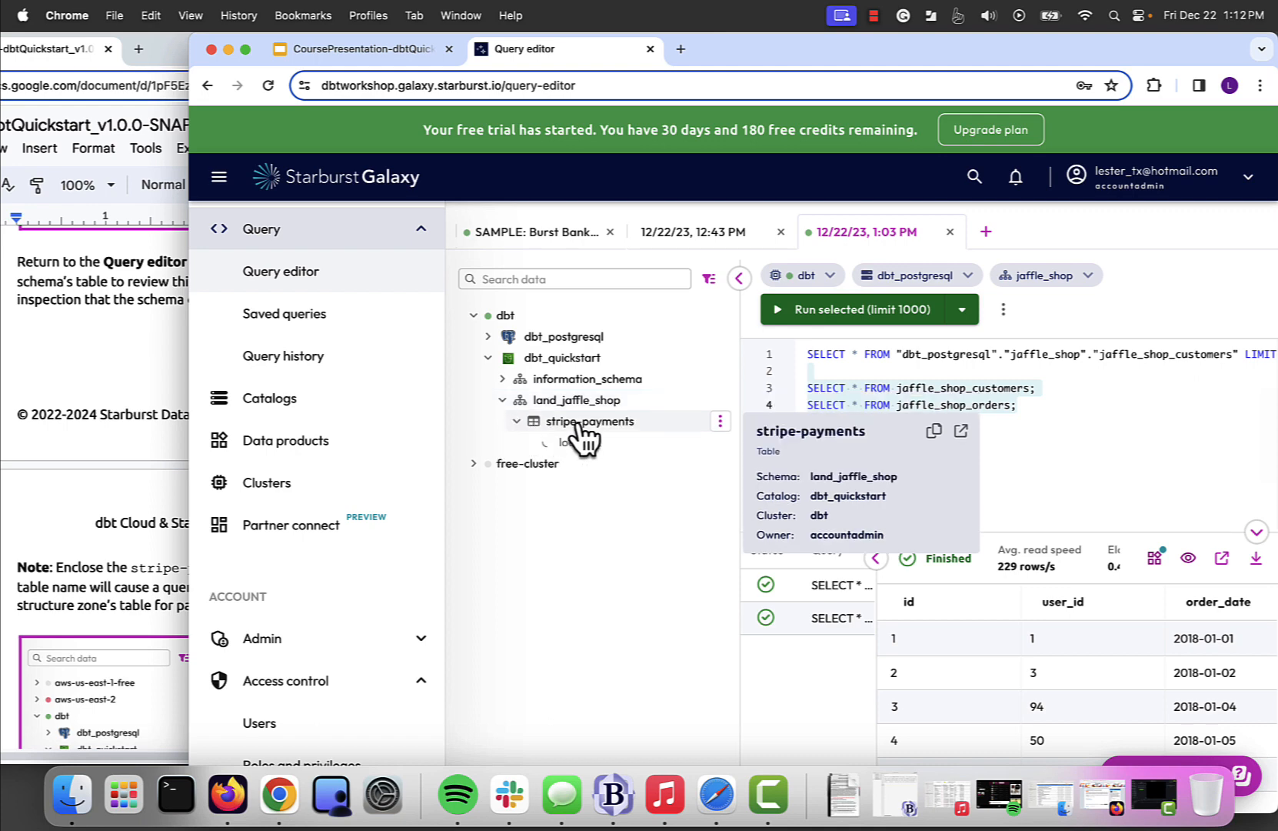
pyautogui.click(591, 425)
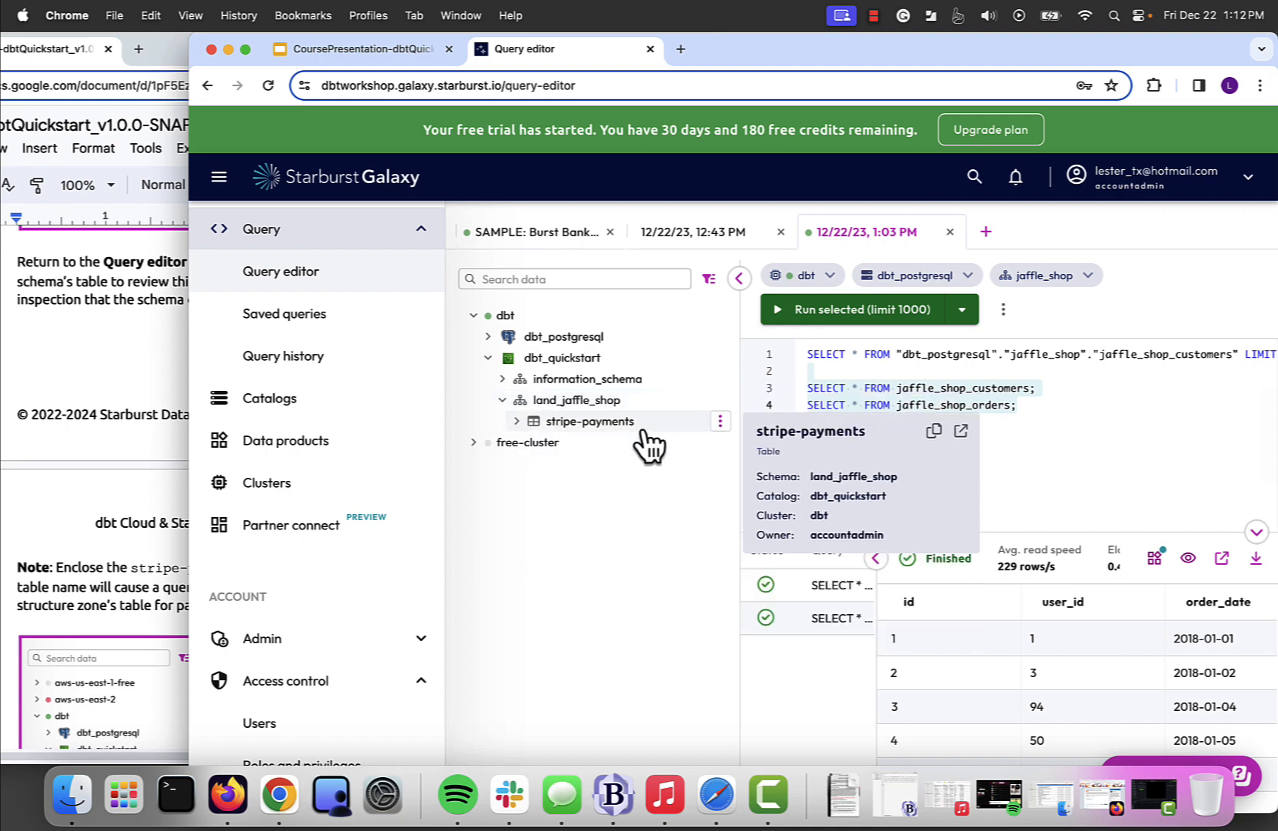
pyautogui.click(517, 422)
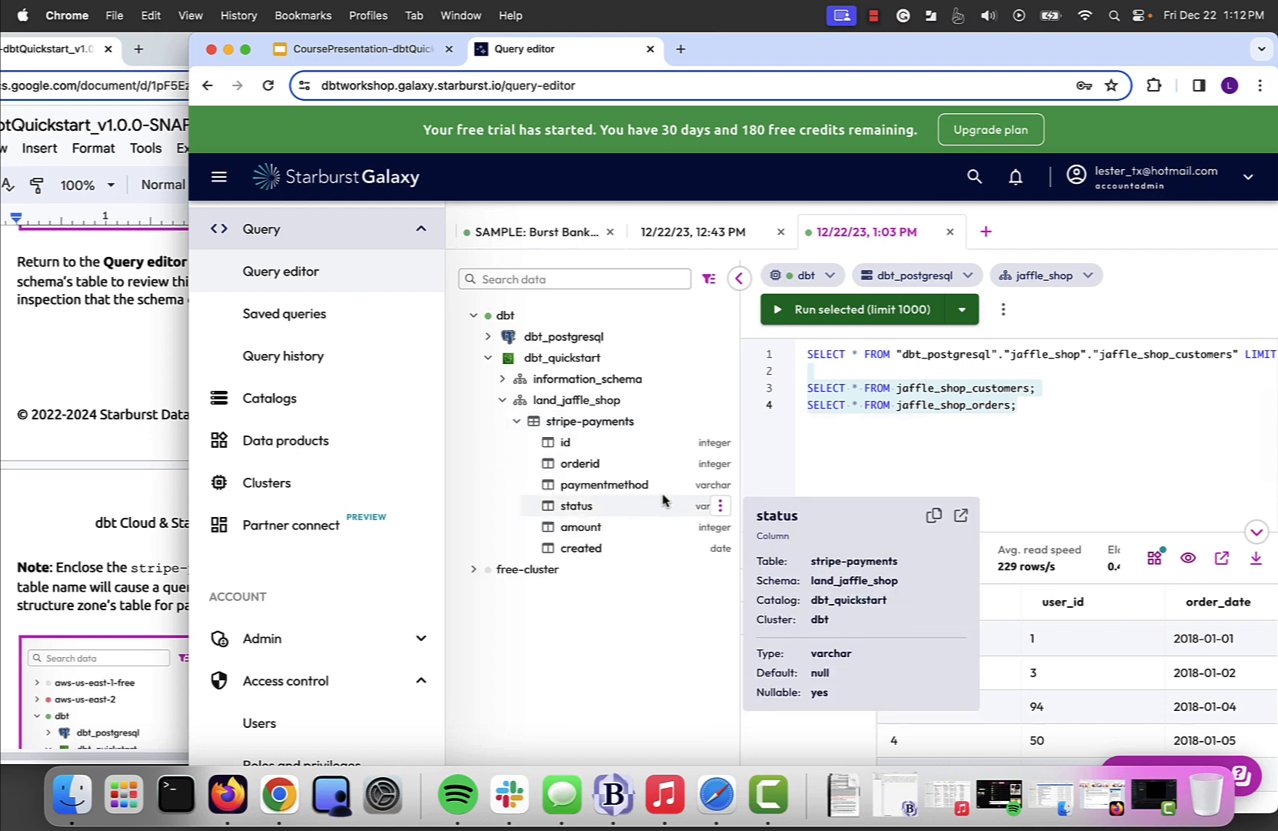
# - Following the lab guide's example, query stripe-payments with a generated SELECT * FROM "dbt_quickstart"."land_jaffle_shop"."stripe-payments" LIMIT 10 and collapse the main navigation
pyautogui.click(81, 343)
pyautogui.scroll(-5, 145, 496)
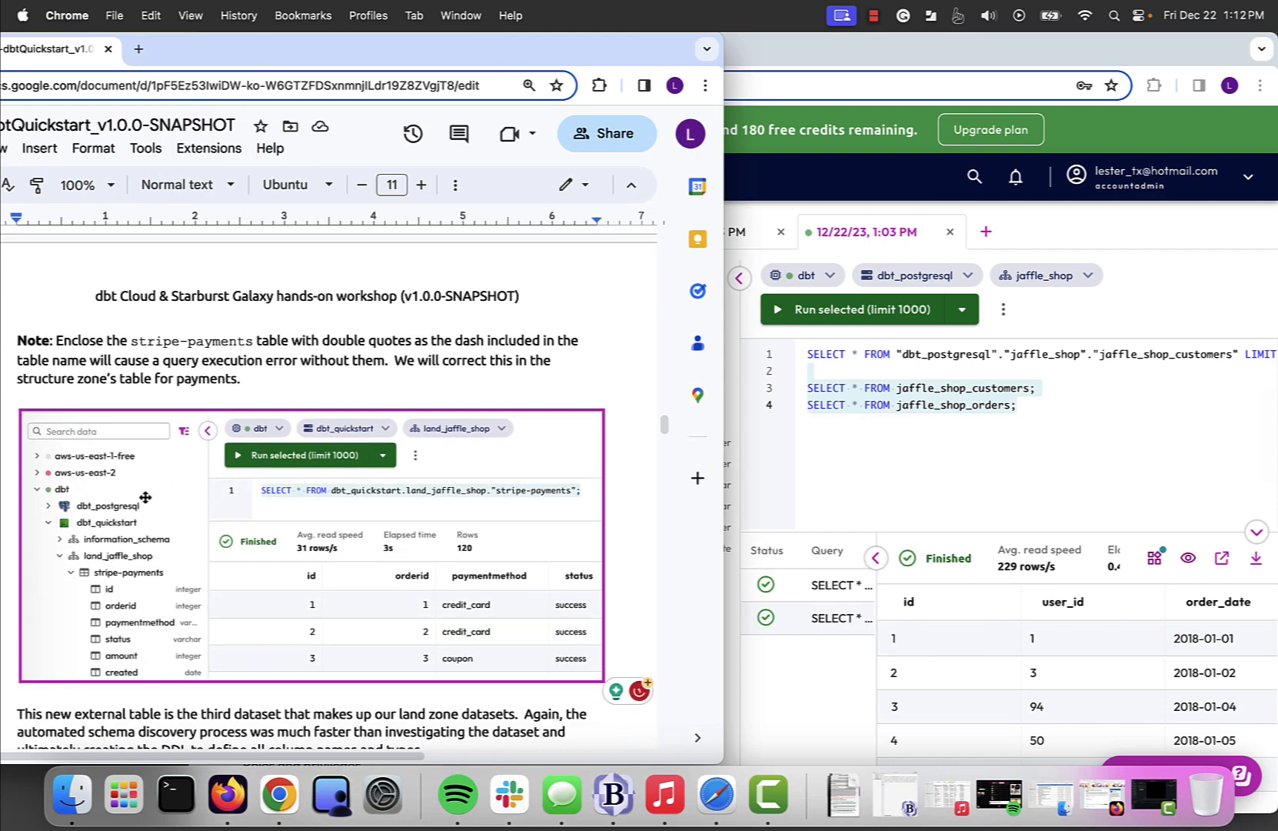
pyautogui.scroll(-3, 108, 577)
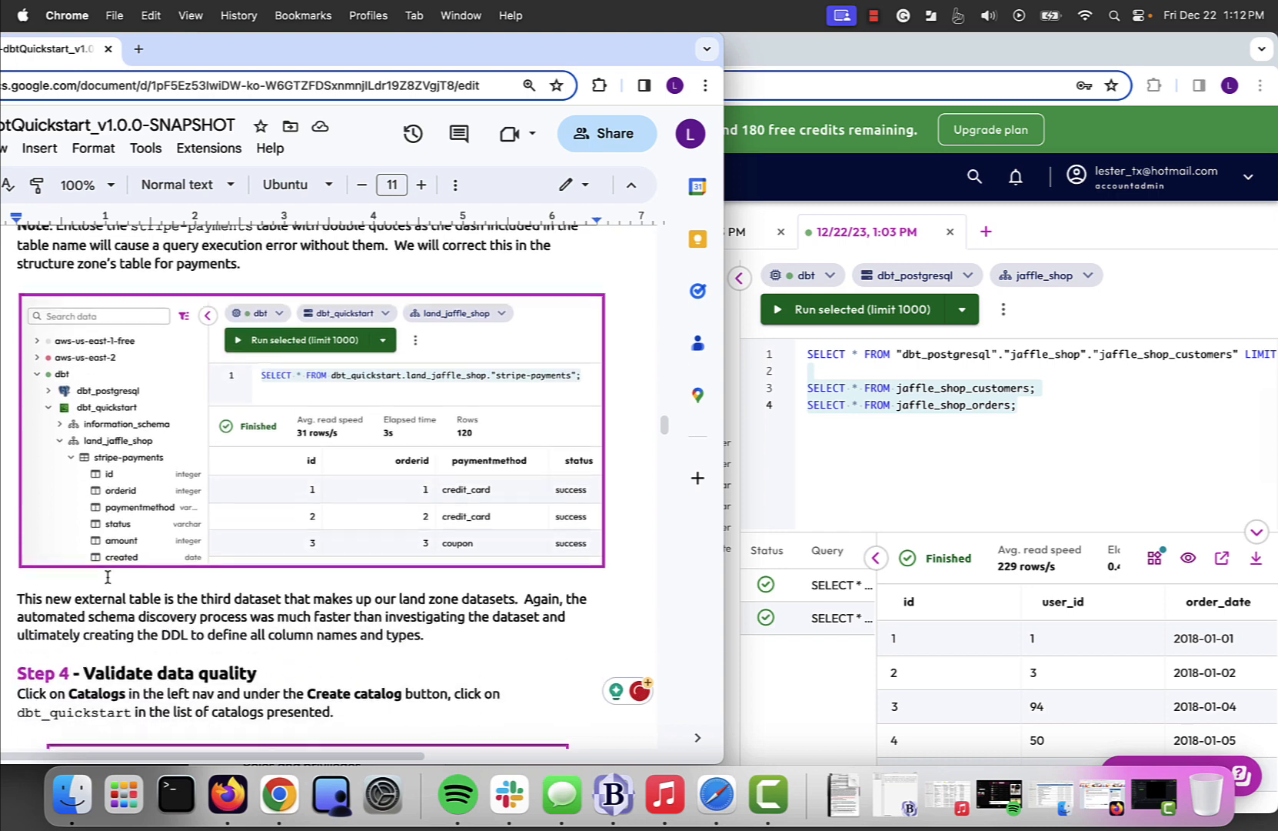
pyautogui.scroll(-1, 108, 577)
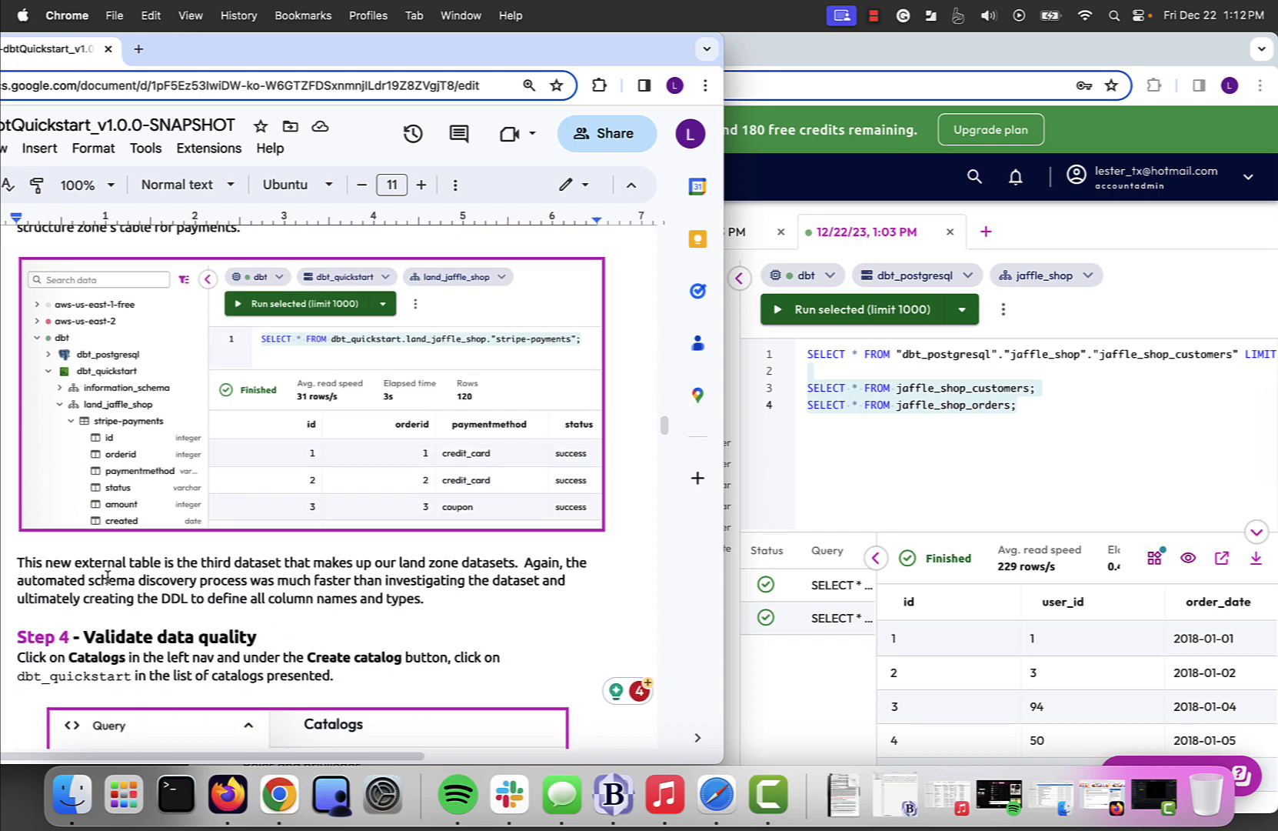
pyautogui.click(908, 501)
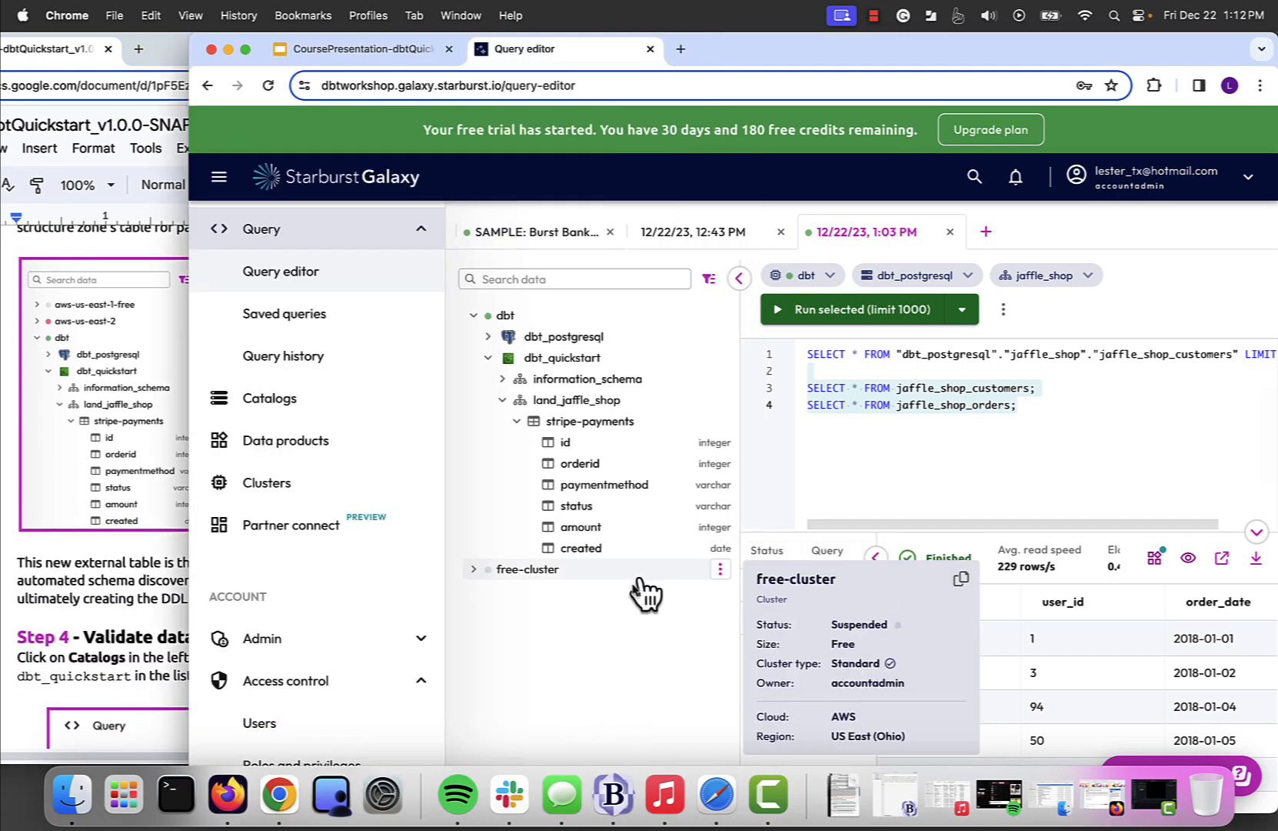
pyautogui.moveTo(685, 445)
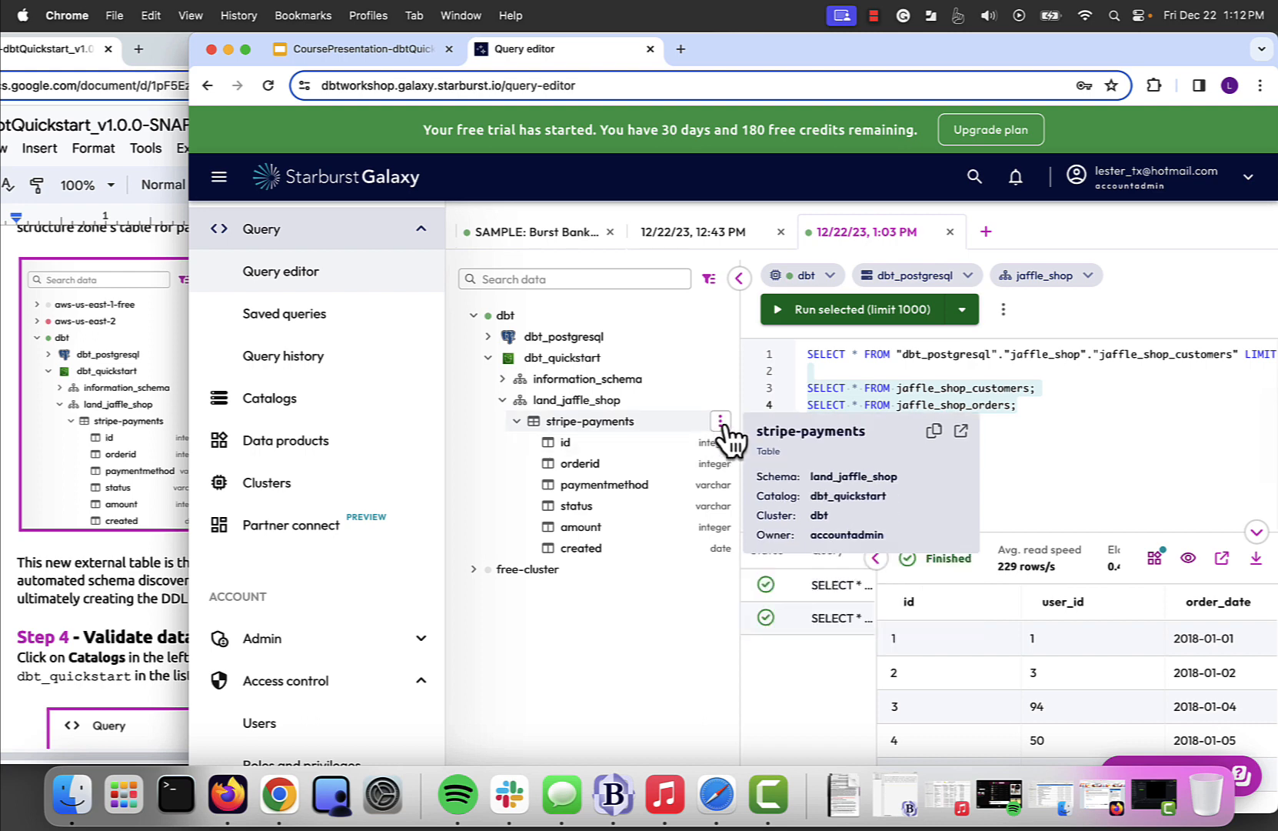
pyautogui.click(721, 422)
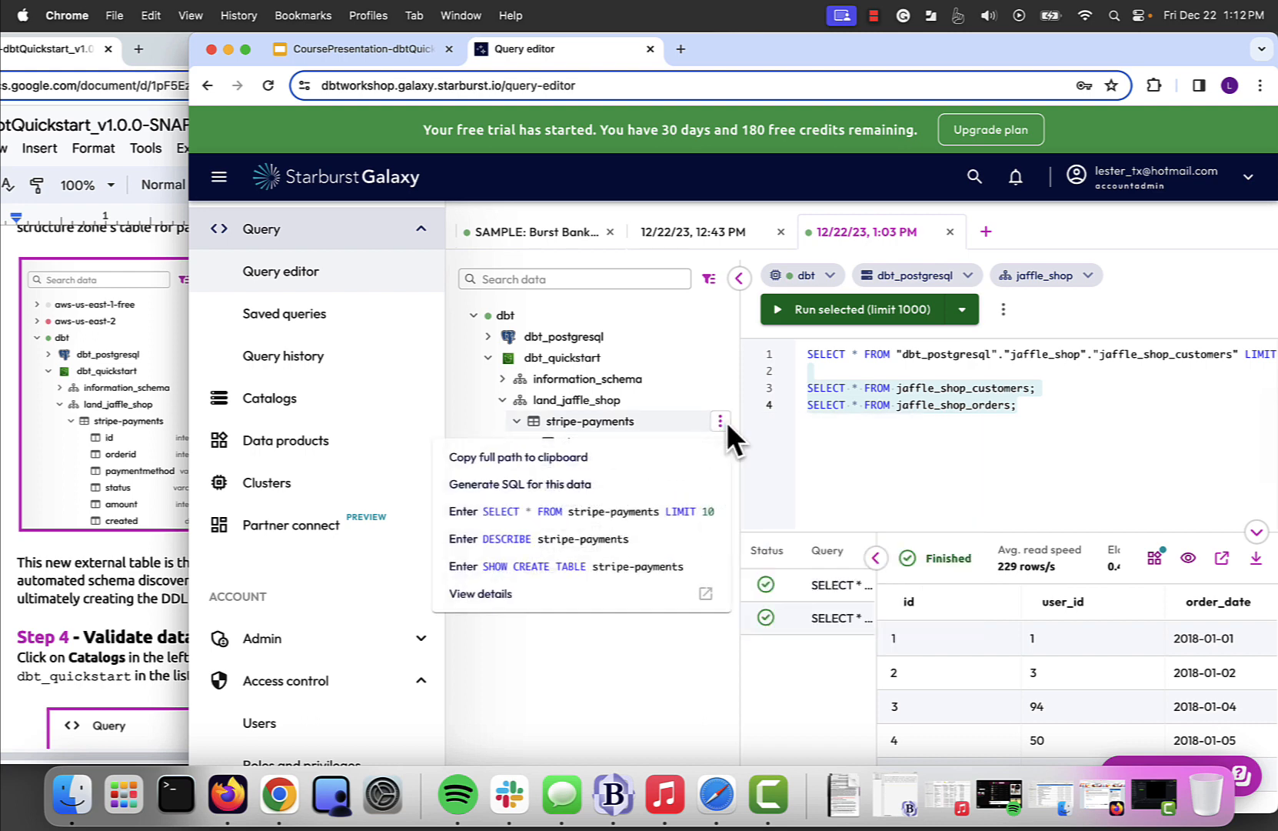
pyautogui.click(587, 513)
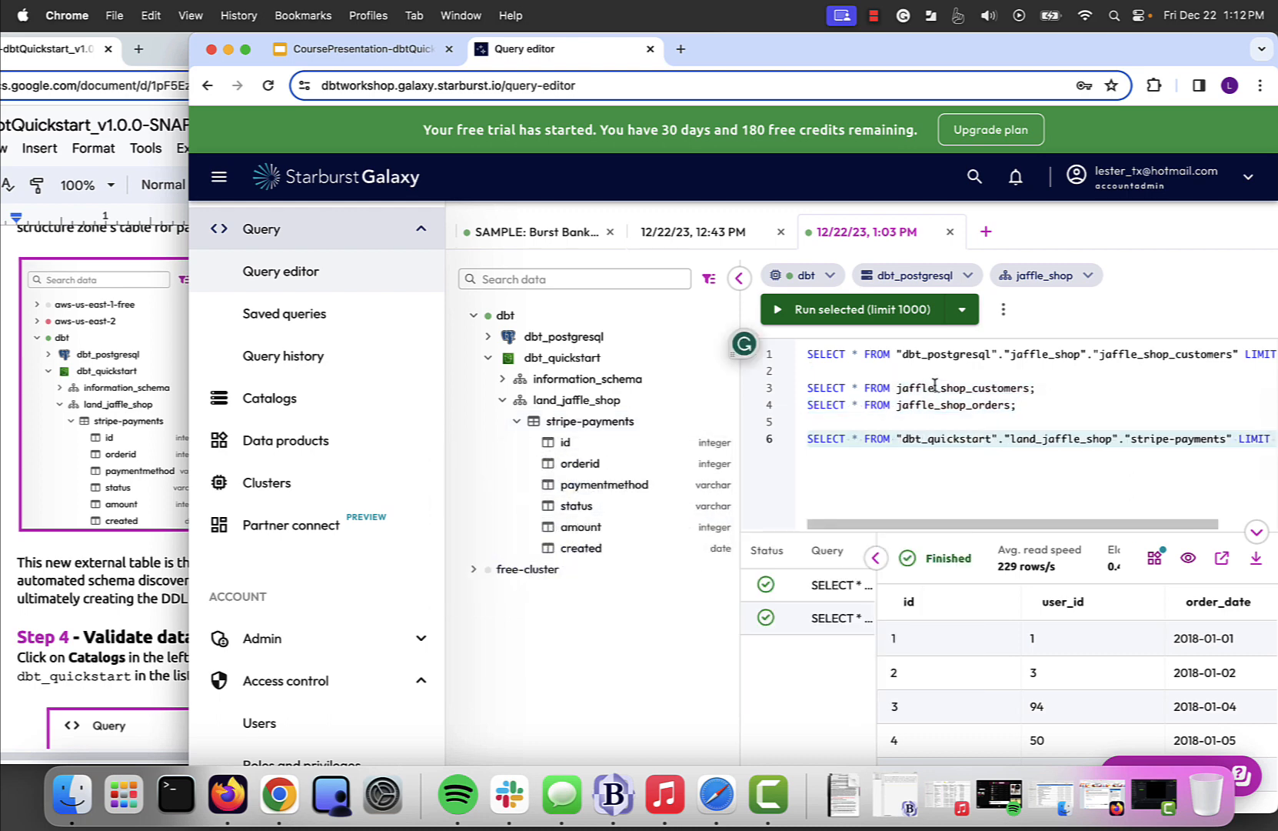
pyautogui.click(851, 313)
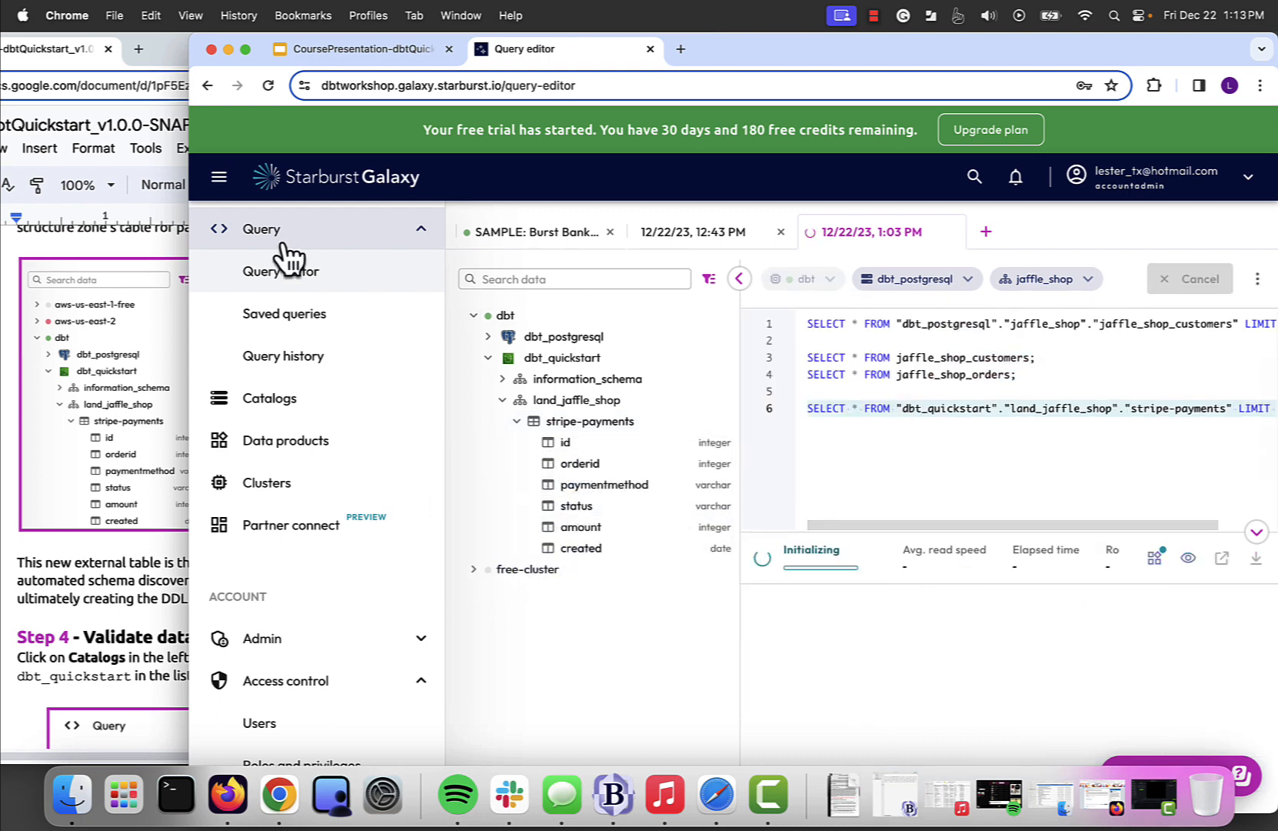
pyautogui.click(220, 179)
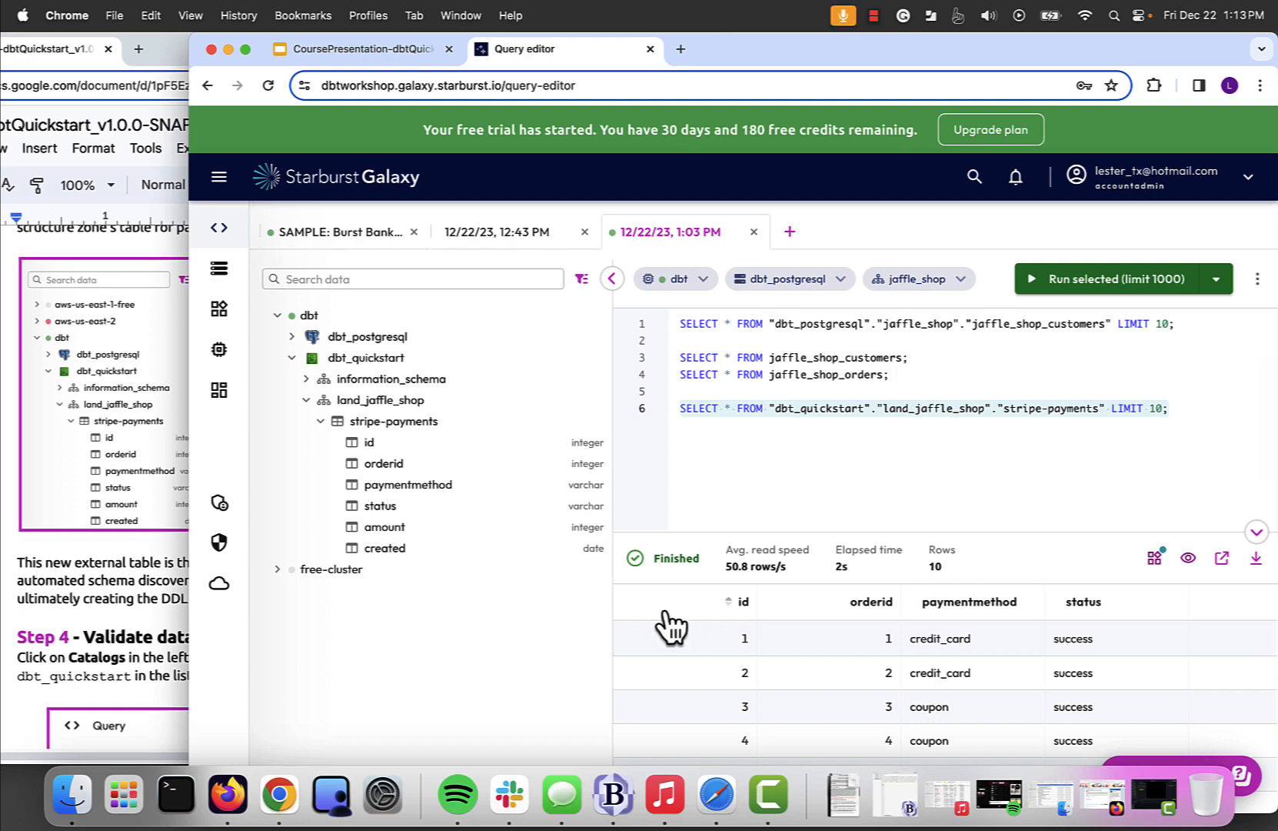
# - Read the lab guide's Step 4 on validating data quality and open the dbt_quickstart catalog as it instructs
pyautogui.click(159, 629)
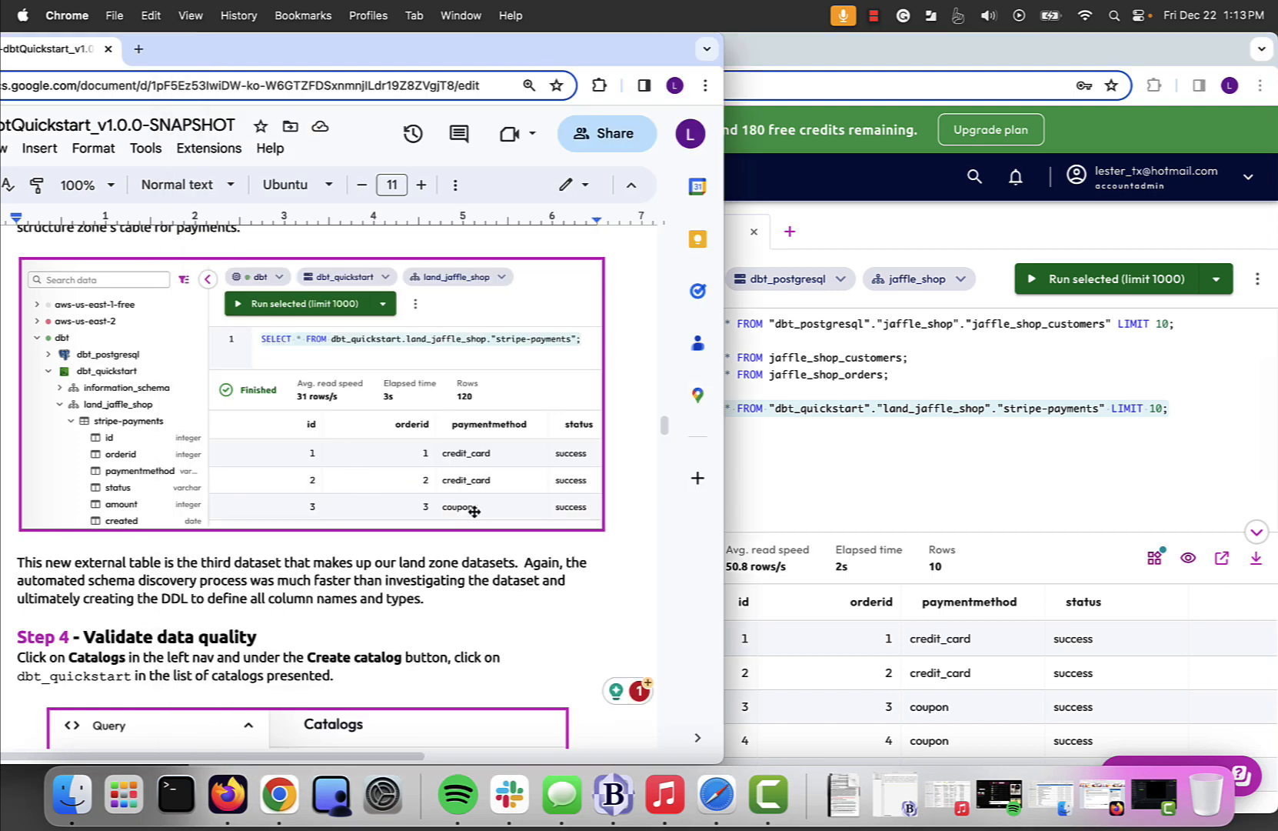
pyautogui.scroll(-2, 543, 562)
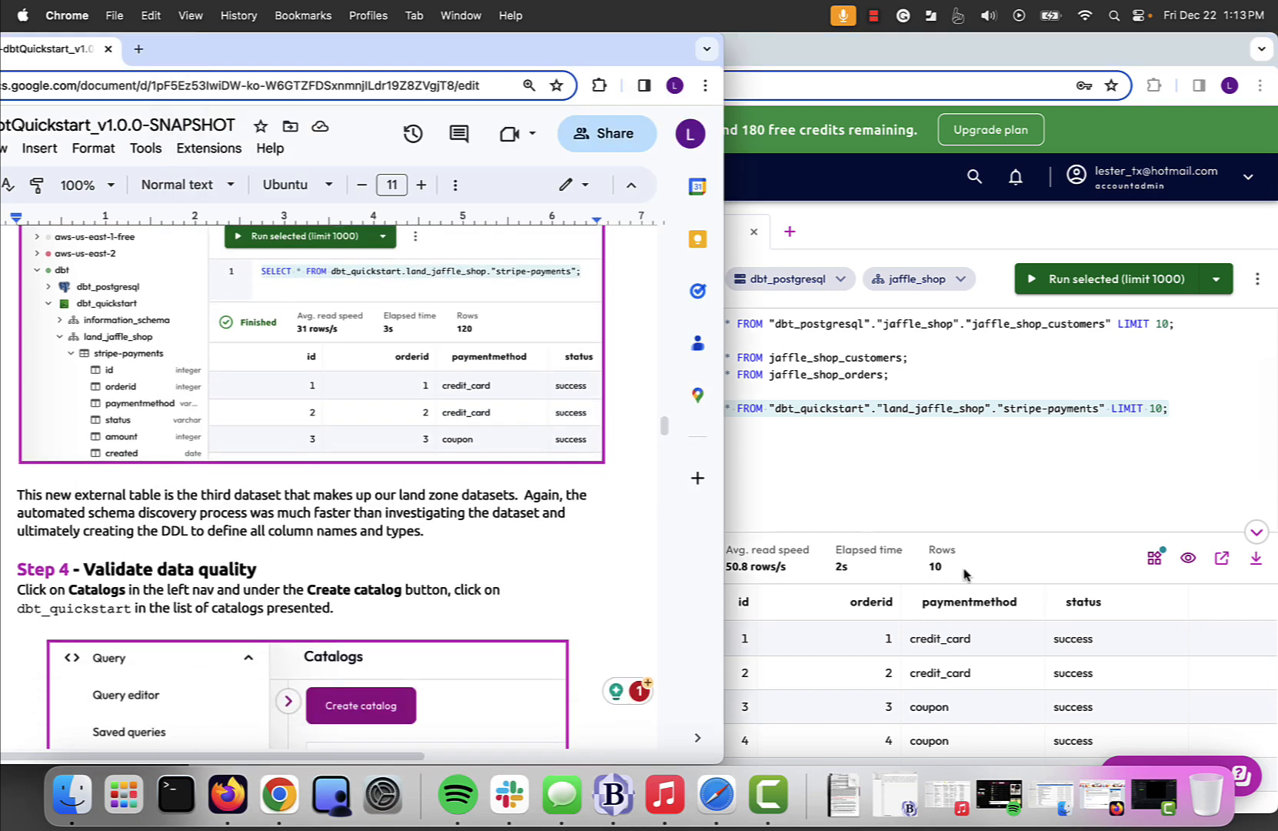
pyautogui.scroll(-2, 923, 677)
pyautogui.scroll(-4, 457, 549)
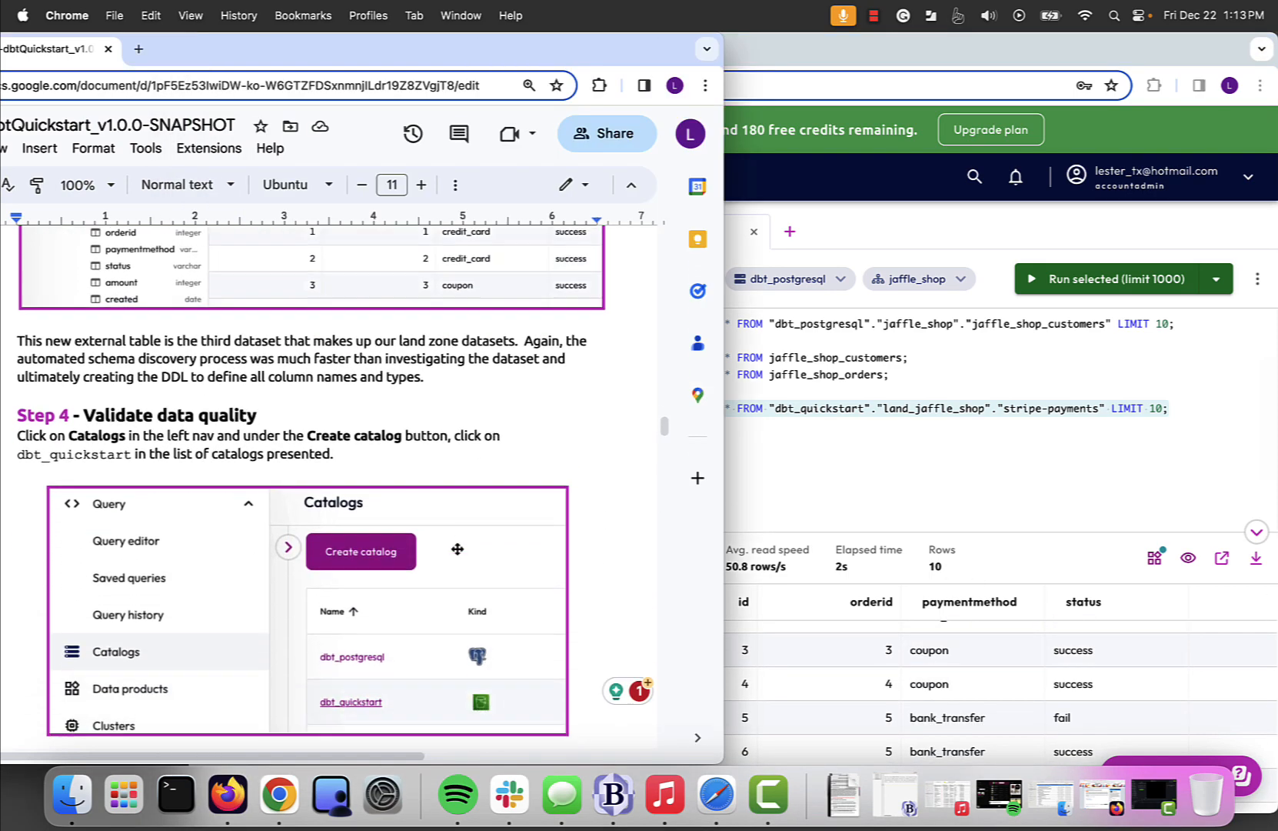
pyautogui.scroll(-3, 457, 548)
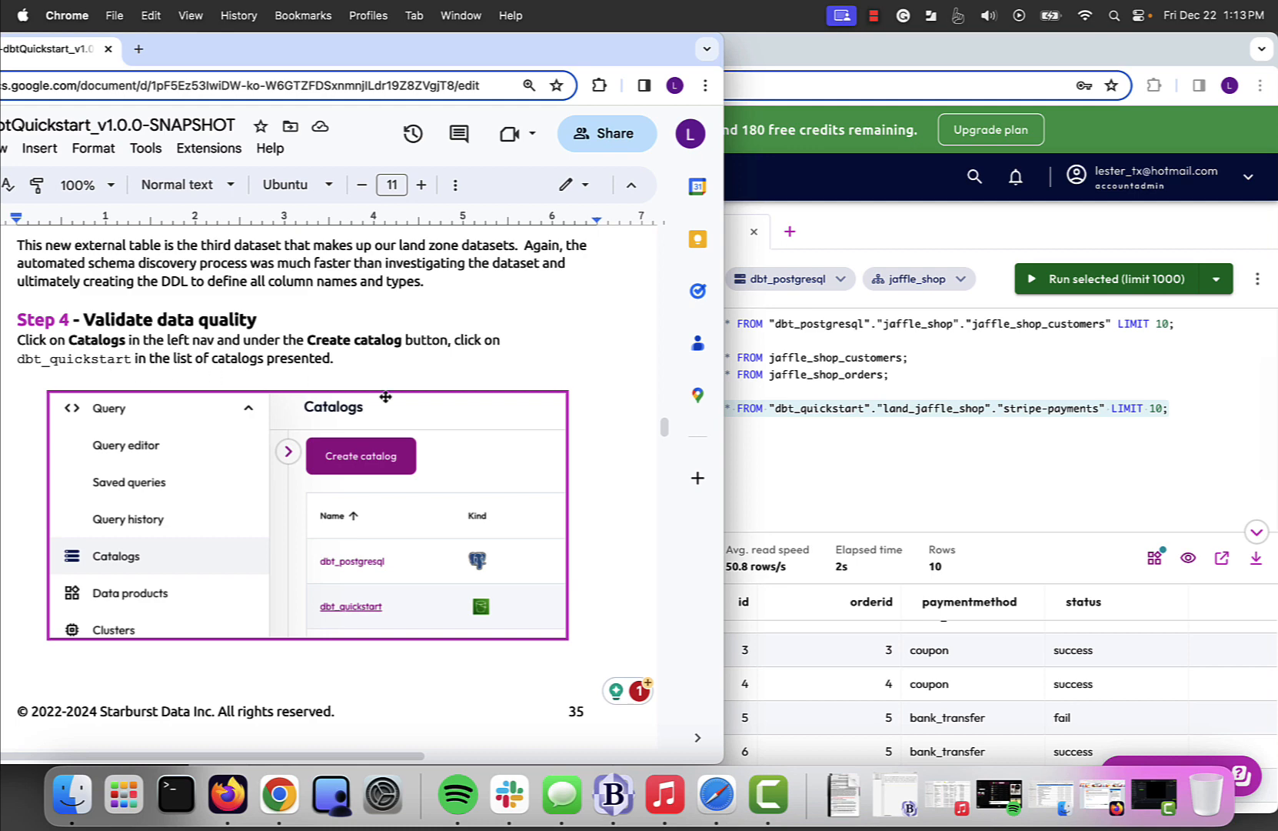
pyautogui.click(822, 478)
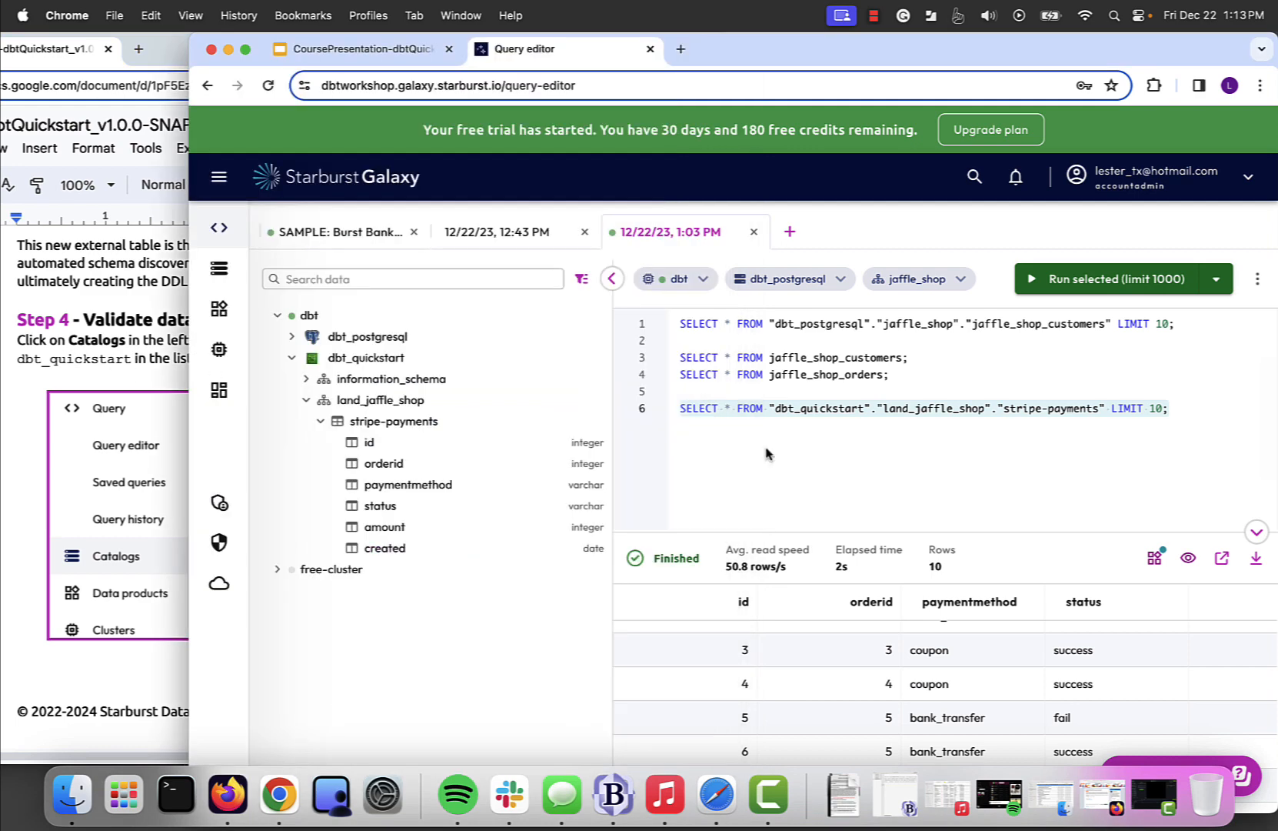
pyautogui.click(220, 192)
pyautogui.click(289, 414)
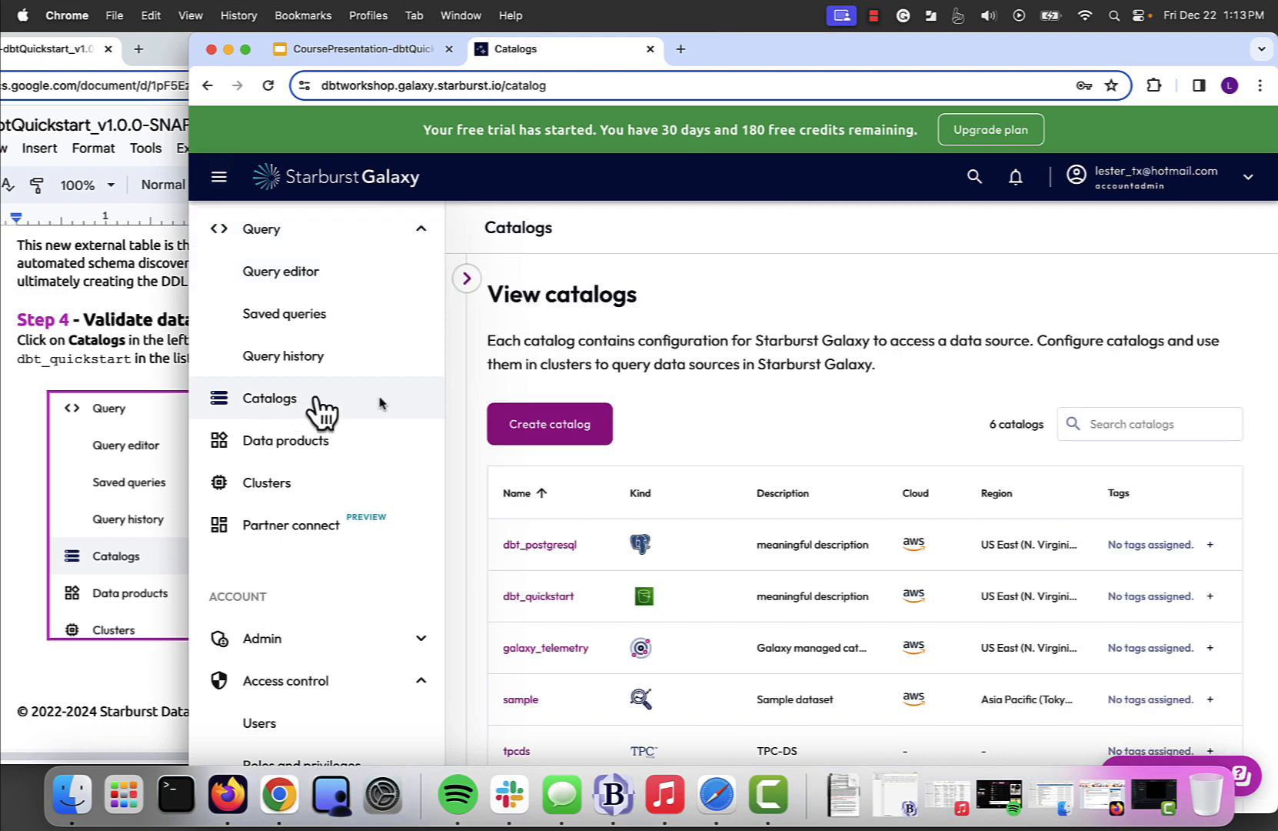
pyautogui.click(551, 598)
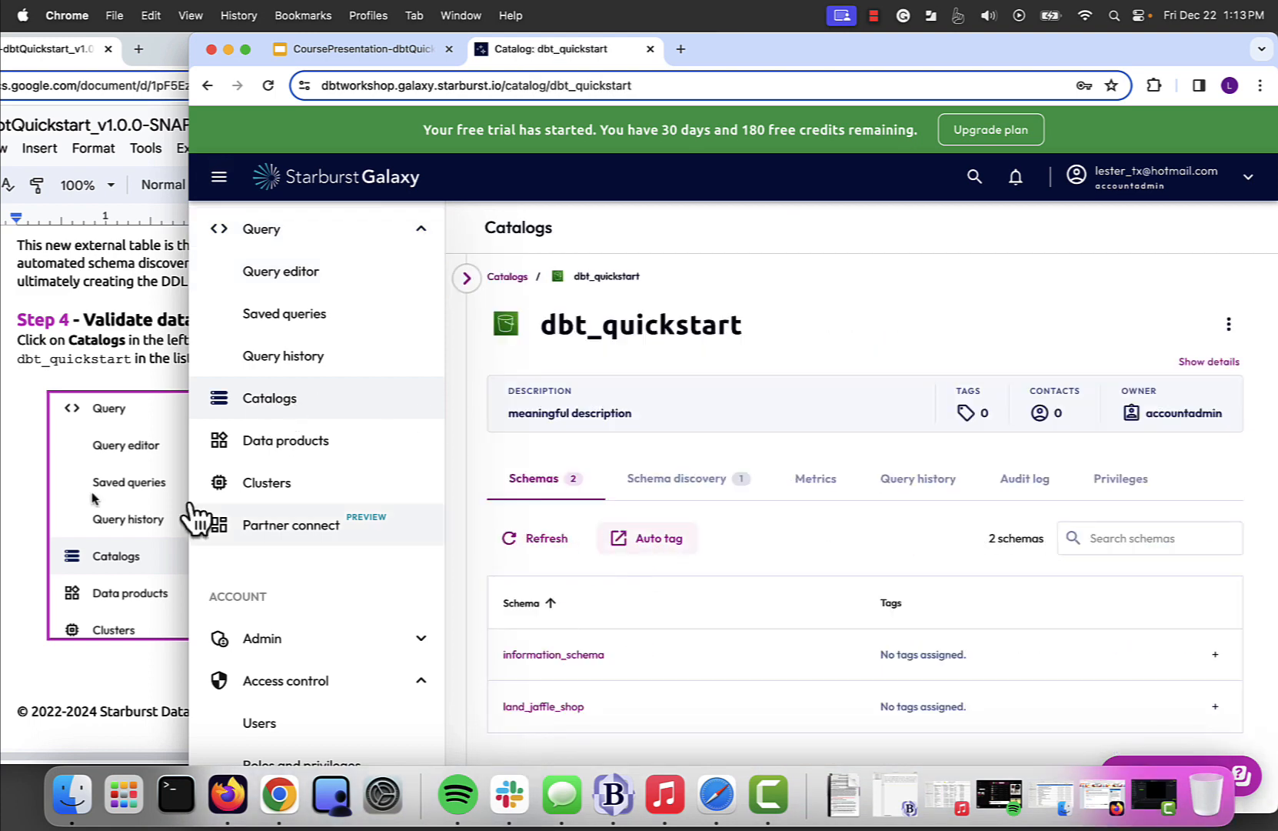
# - Open the land_jaffle_shop schema and its stripe-payments table, following the lab guide
pyautogui.click(30, 483)
pyautogui.scroll(-10, 206, 493)
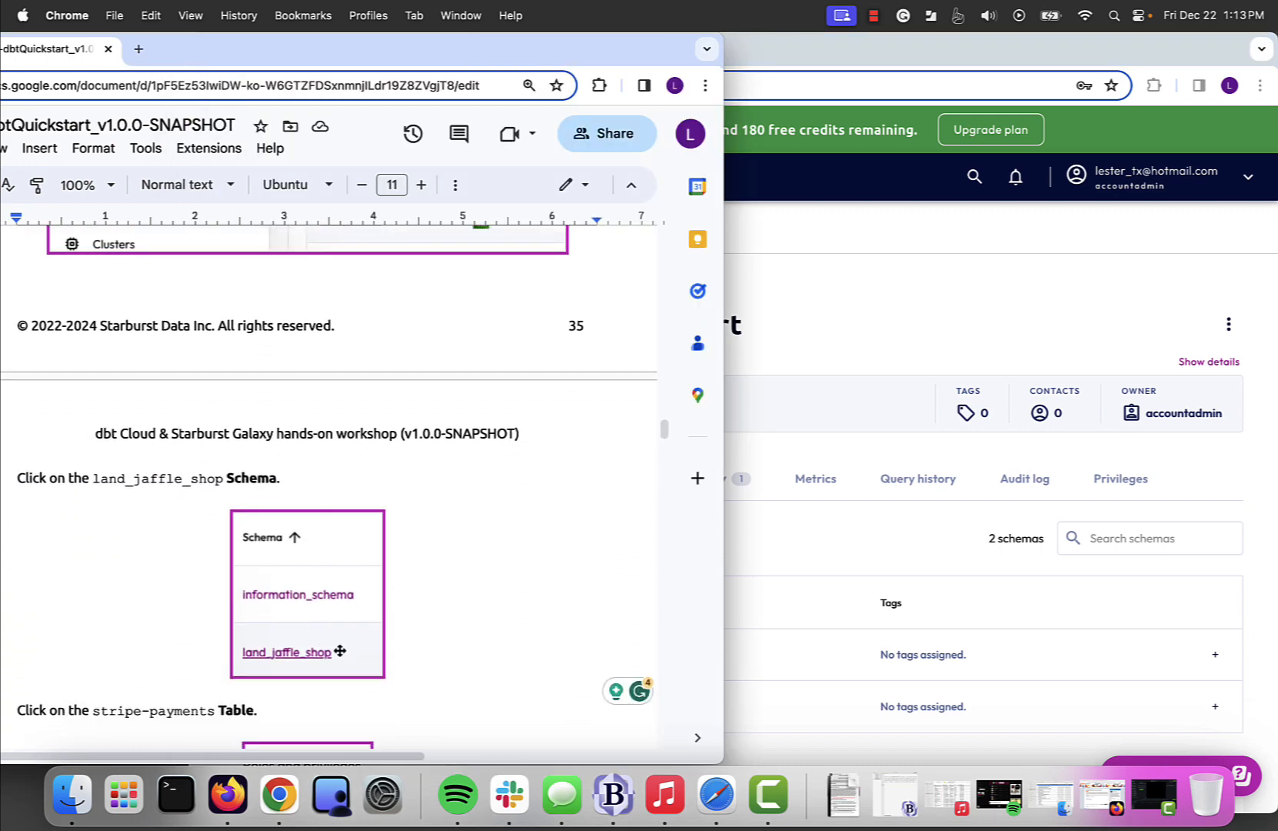
pyautogui.scroll(-5, 339, 650)
pyautogui.click(885, 306)
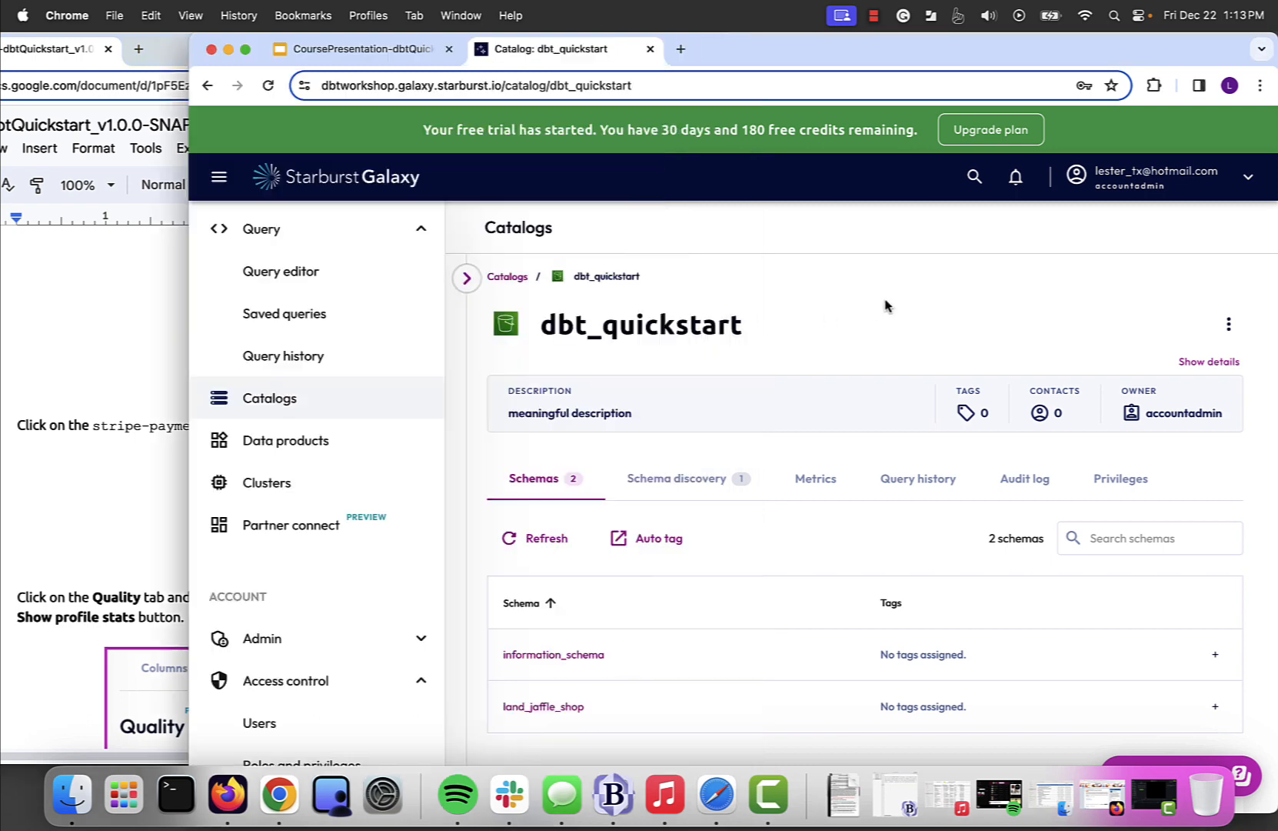
pyautogui.scroll(-2, 600, 588)
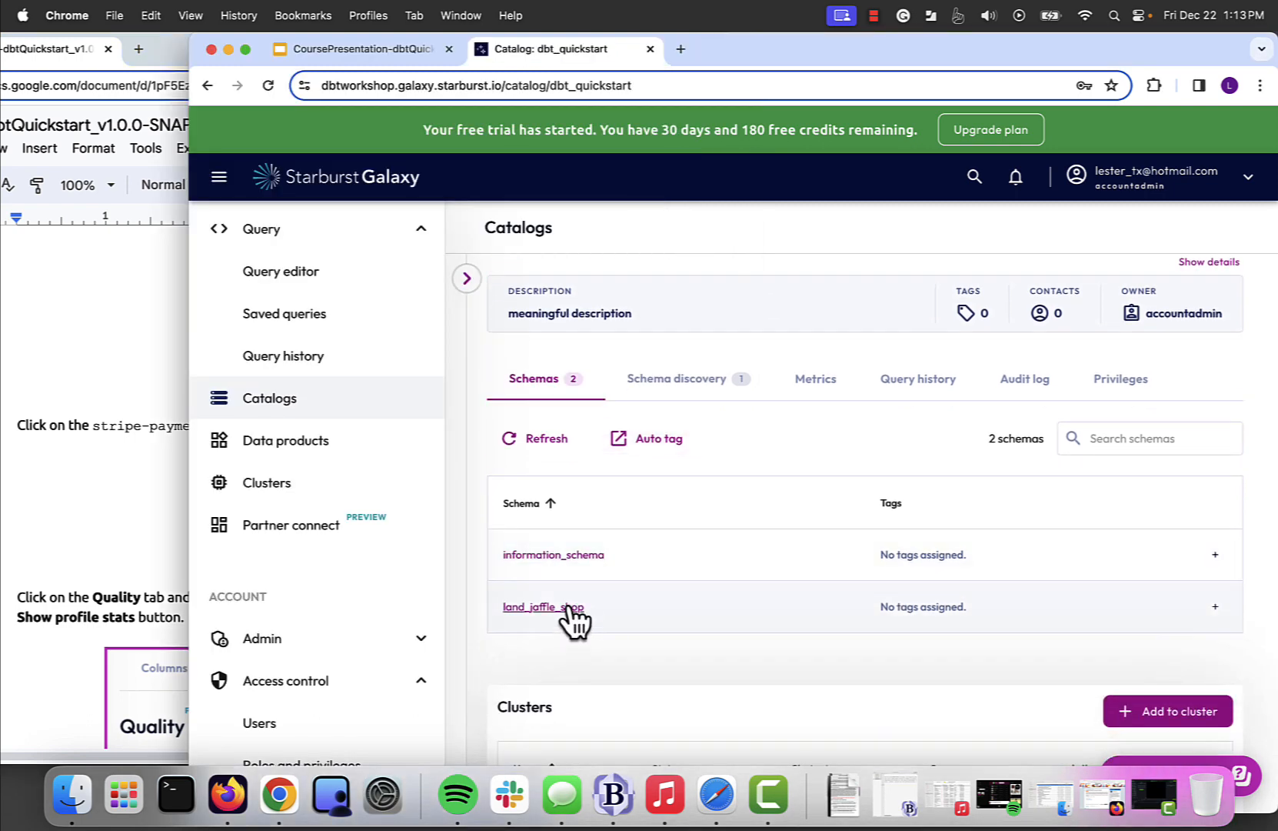
pyautogui.click(570, 608)
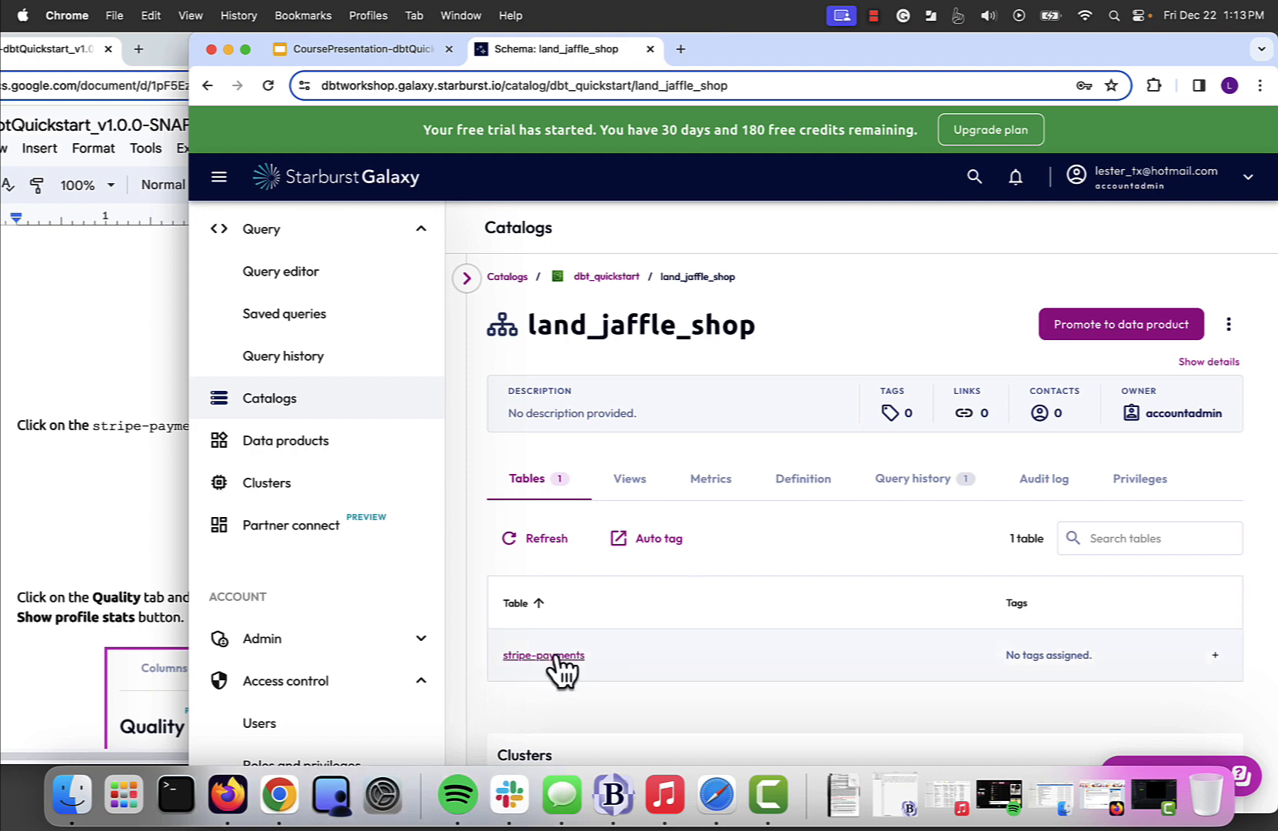
pyautogui.click(556, 660)
# - Check the lab guide's next instruction and show the Quality page of the stripe-payments table
pyautogui.click(34, 531)
pyautogui.scroll(-4, 34, 530)
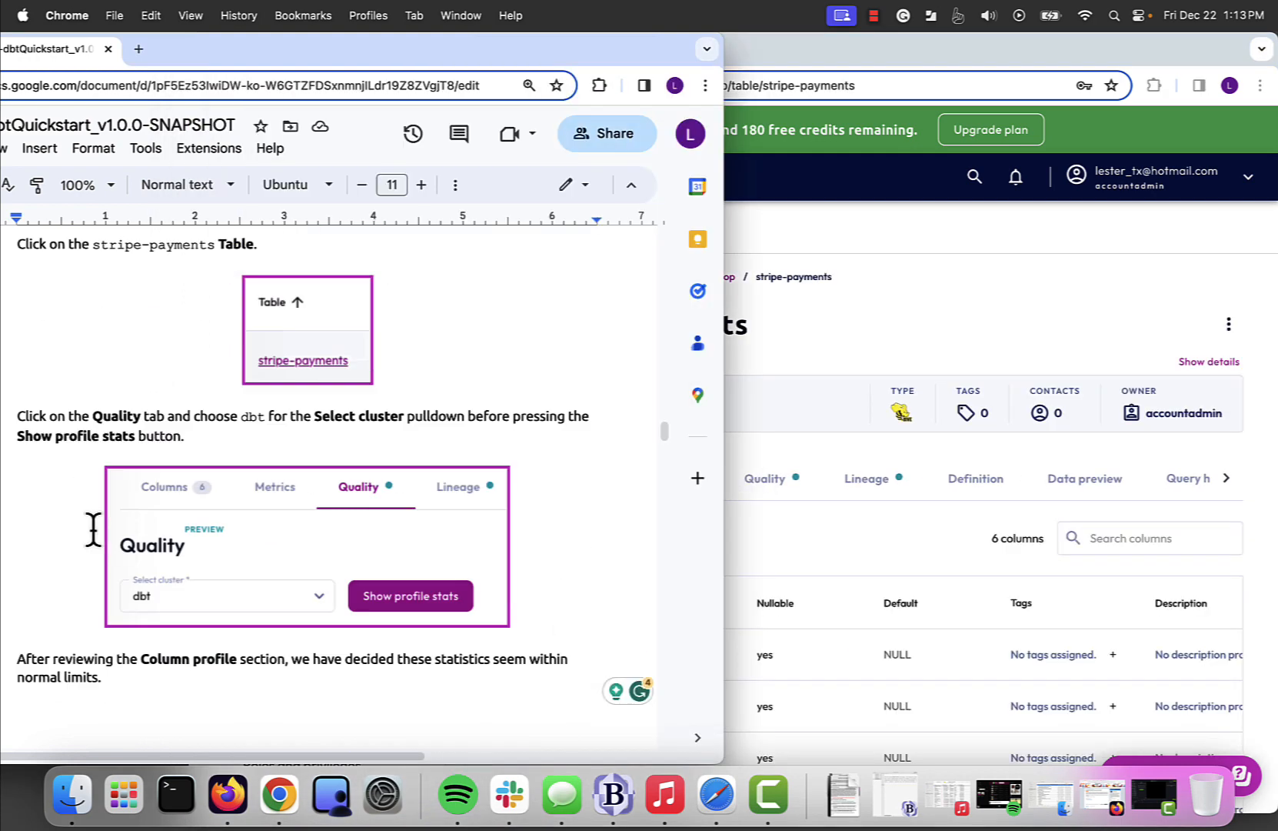
pyautogui.scroll(-3, 93, 530)
pyautogui.scroll(1, 92, 529)
pyautogui.click(885, 306)
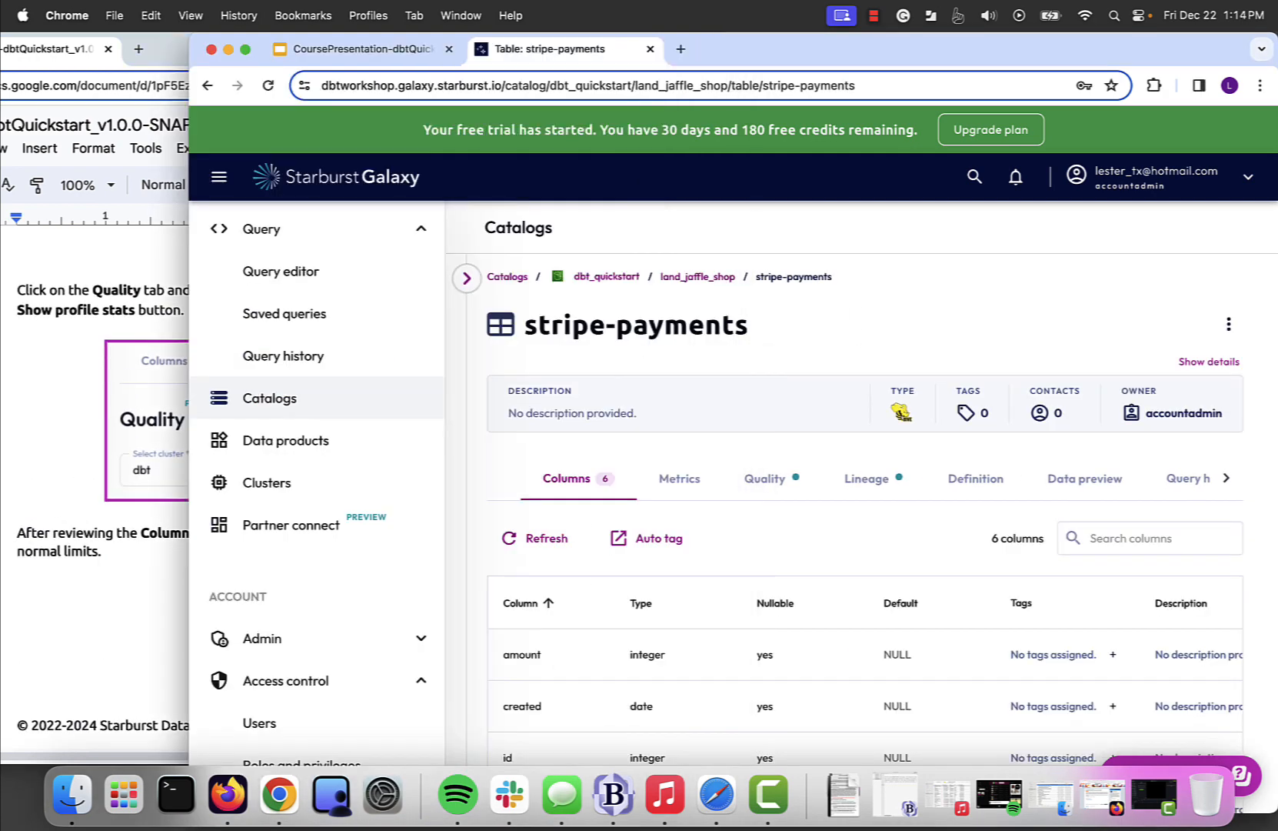
pyautogui.click(766, 484)
pyautogui.scroll(-1, 615, 496)
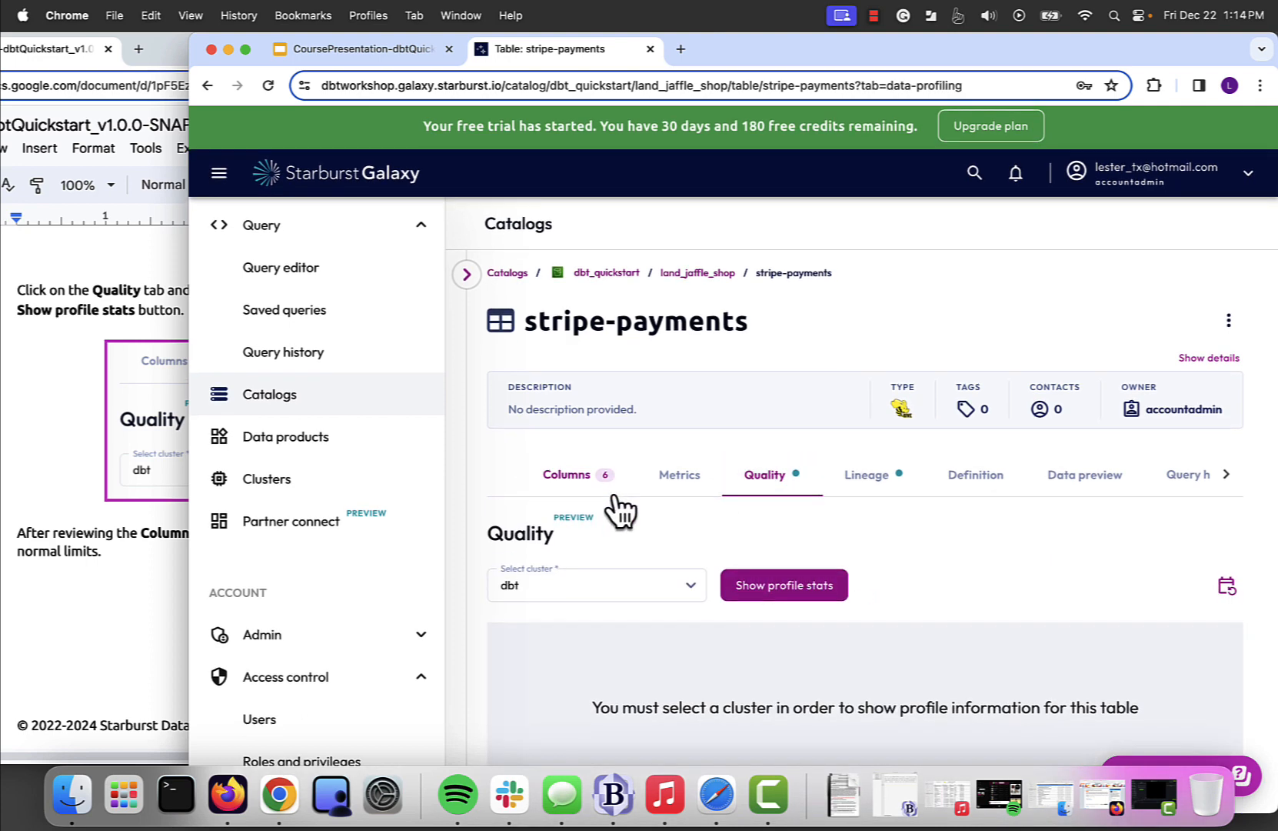
# - Recheck the lab guide's instruction, select the dbt cluster, and generate the profile stats for stripe-payments
pyautogui.click(141, 618)
pyautogui.scroll(-10, 319, 585)
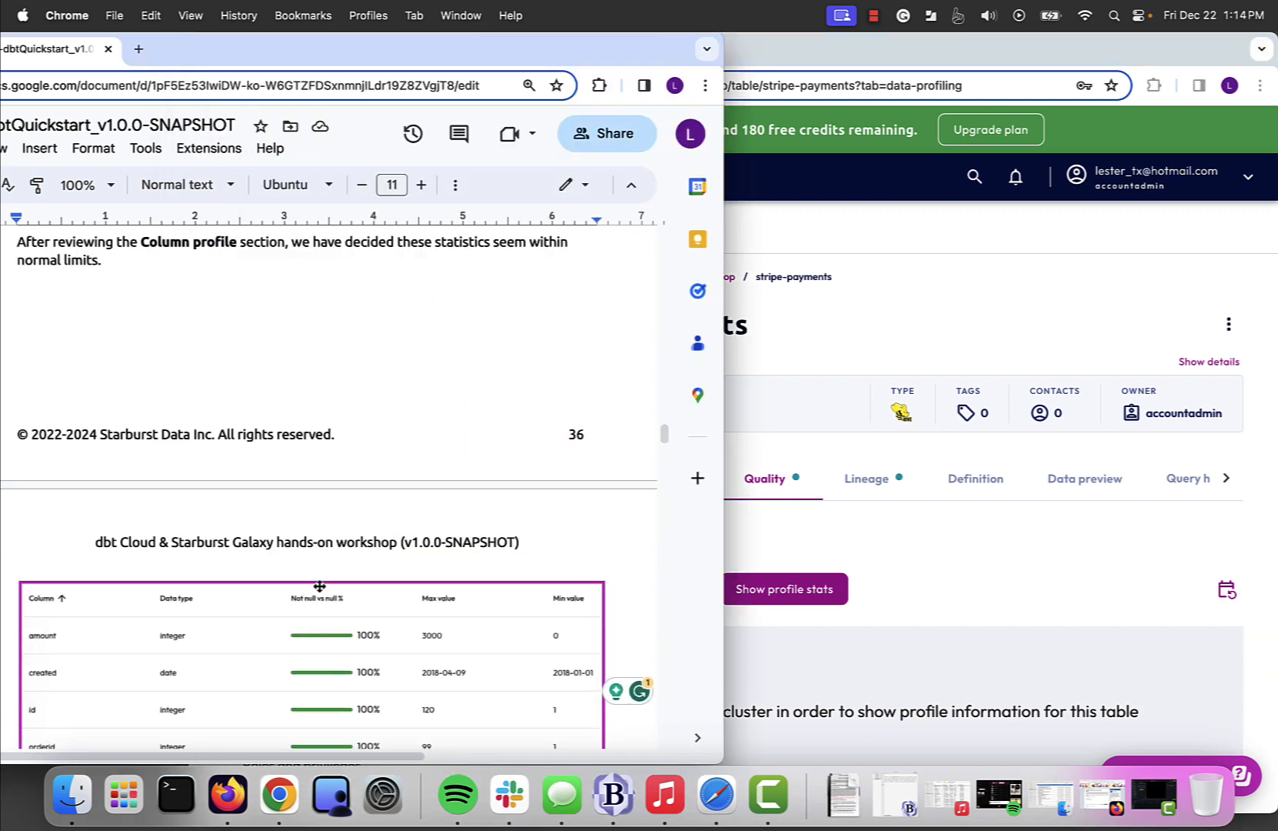
pyautogui.scroll(8, 319, 585)
pyautogui.scroll(3, 319, 585)
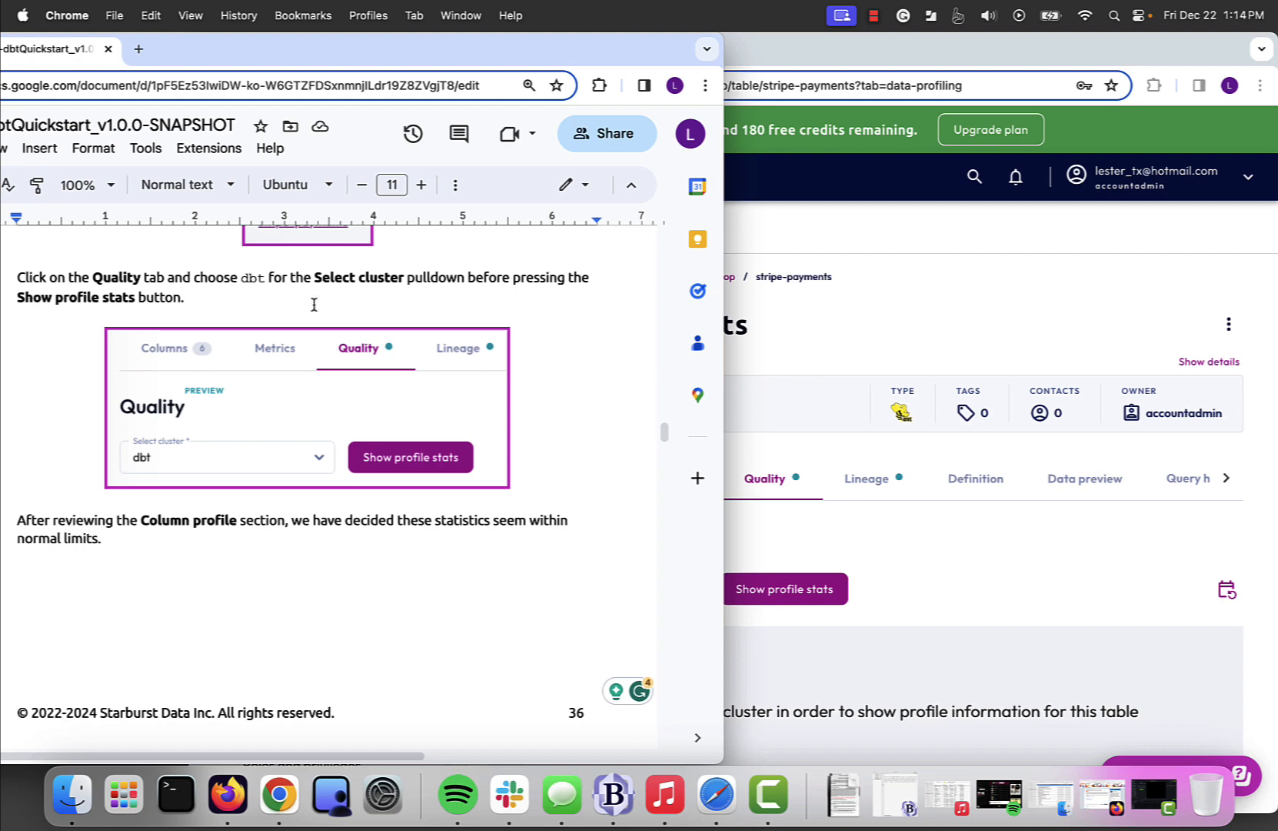
pyautogui.click(956, 562)
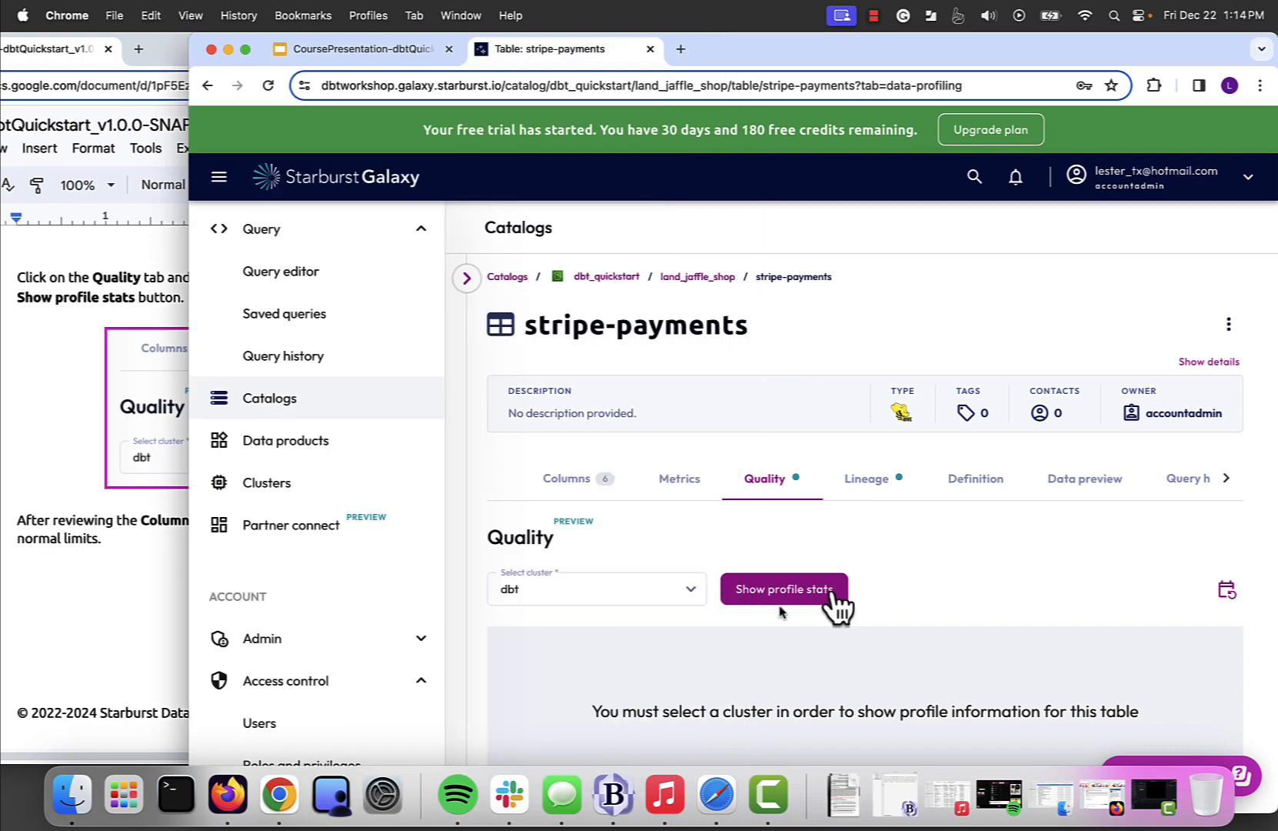
pyautogui.click(683, 594)
pyautogui.click(565, 658)
pyautogui.click(780, 604)
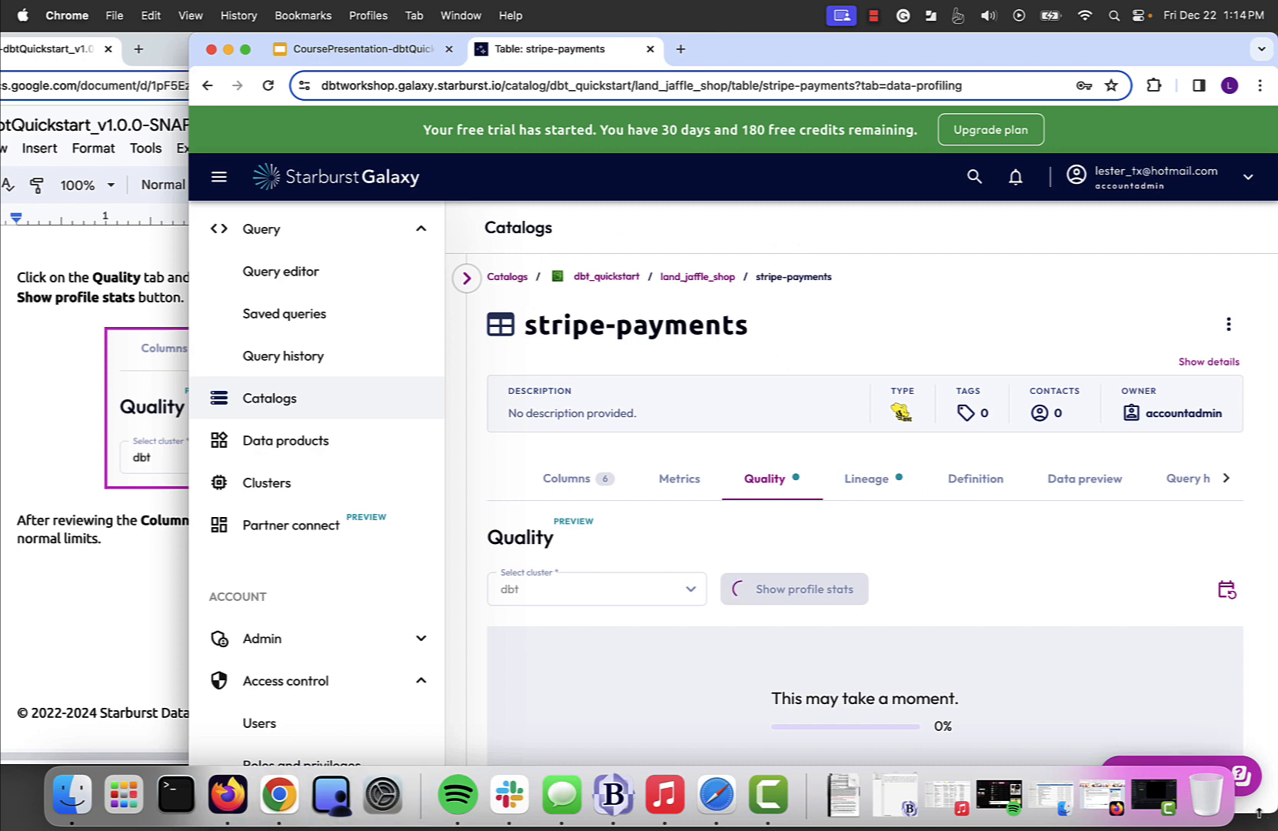
pyautogui.moveTo(1258, 761); pyautogui.dragTo(1258, 759)
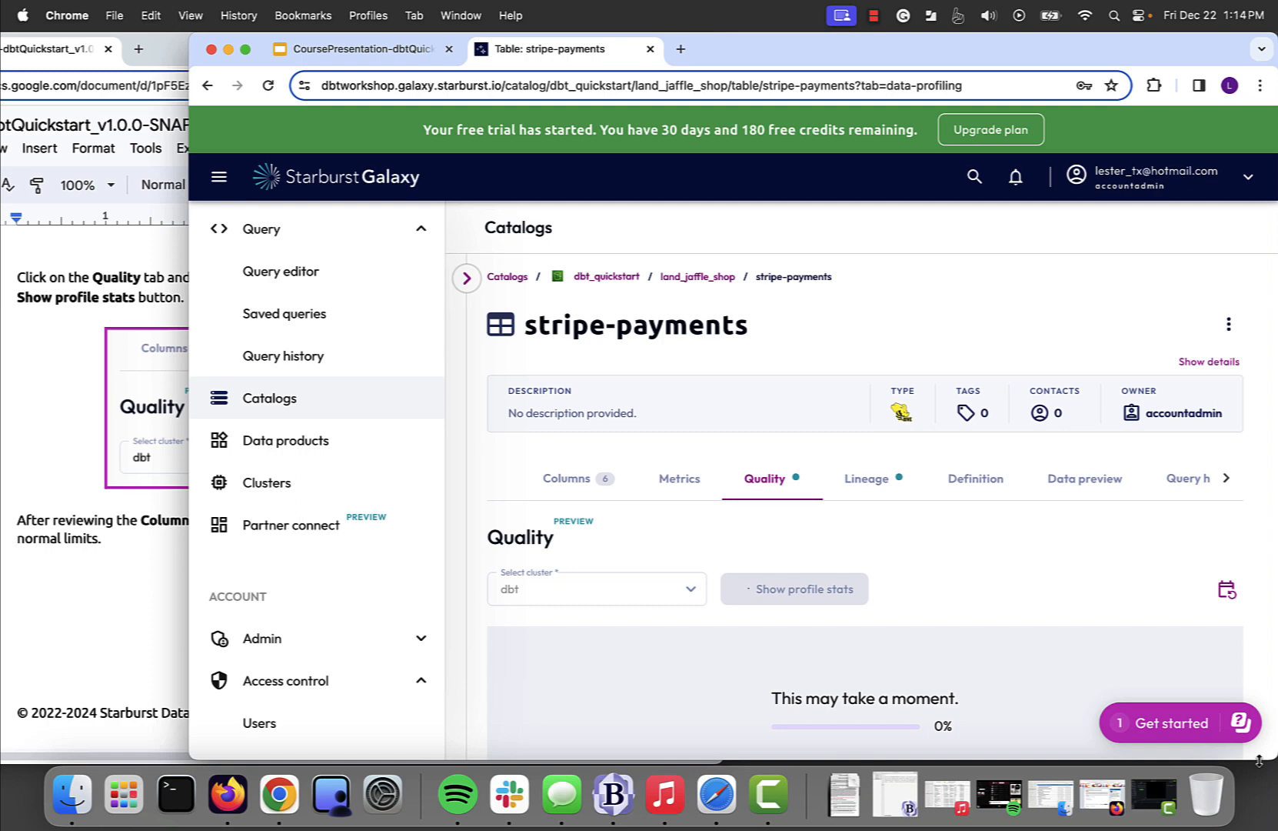
# - Compare the Column profile of stripe-payments with the lab guide's example statistics, including not-null percentages and maximum and minimum values
pyautogui.click(97, 628)
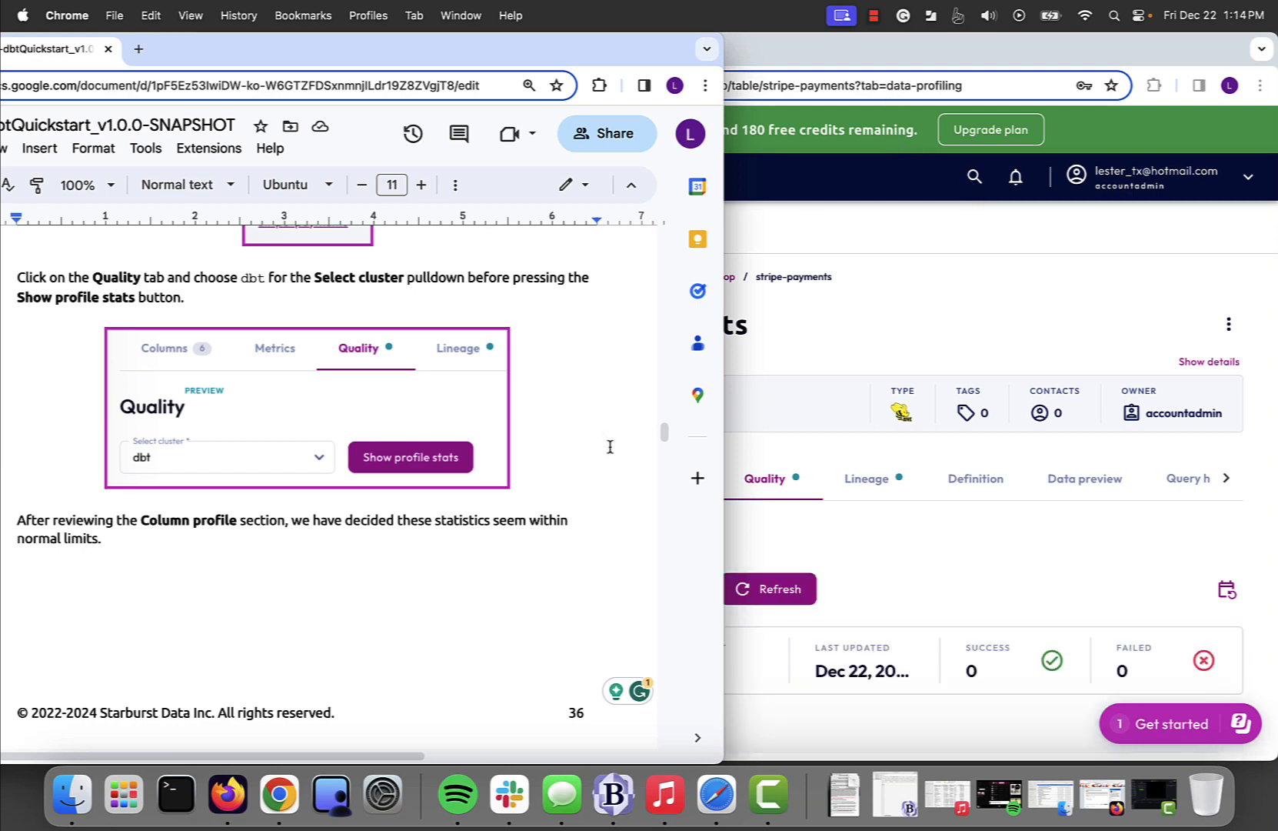
pyautogui.scroll(-10, 432, 596)
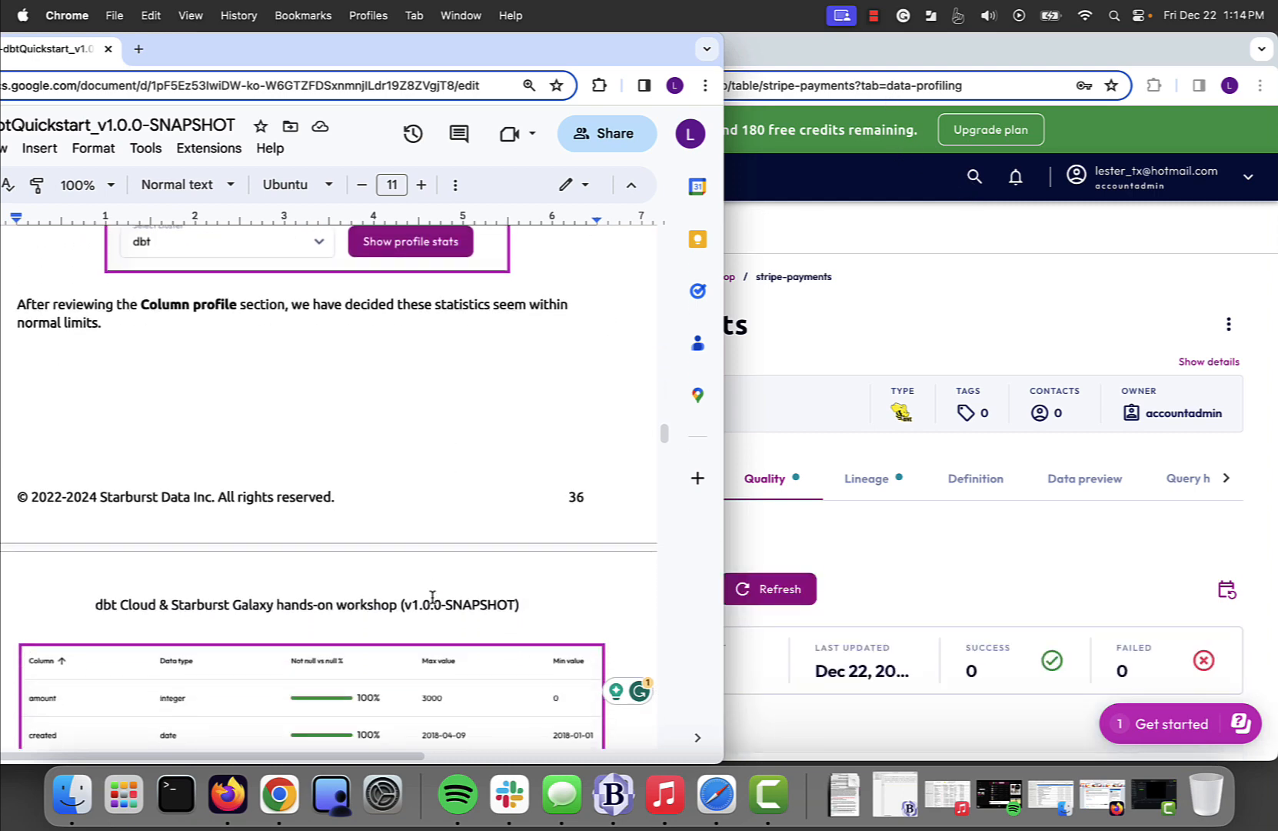
pyautogui.scroll(-5, 432, 597)
pyautogui.click(818, 646)
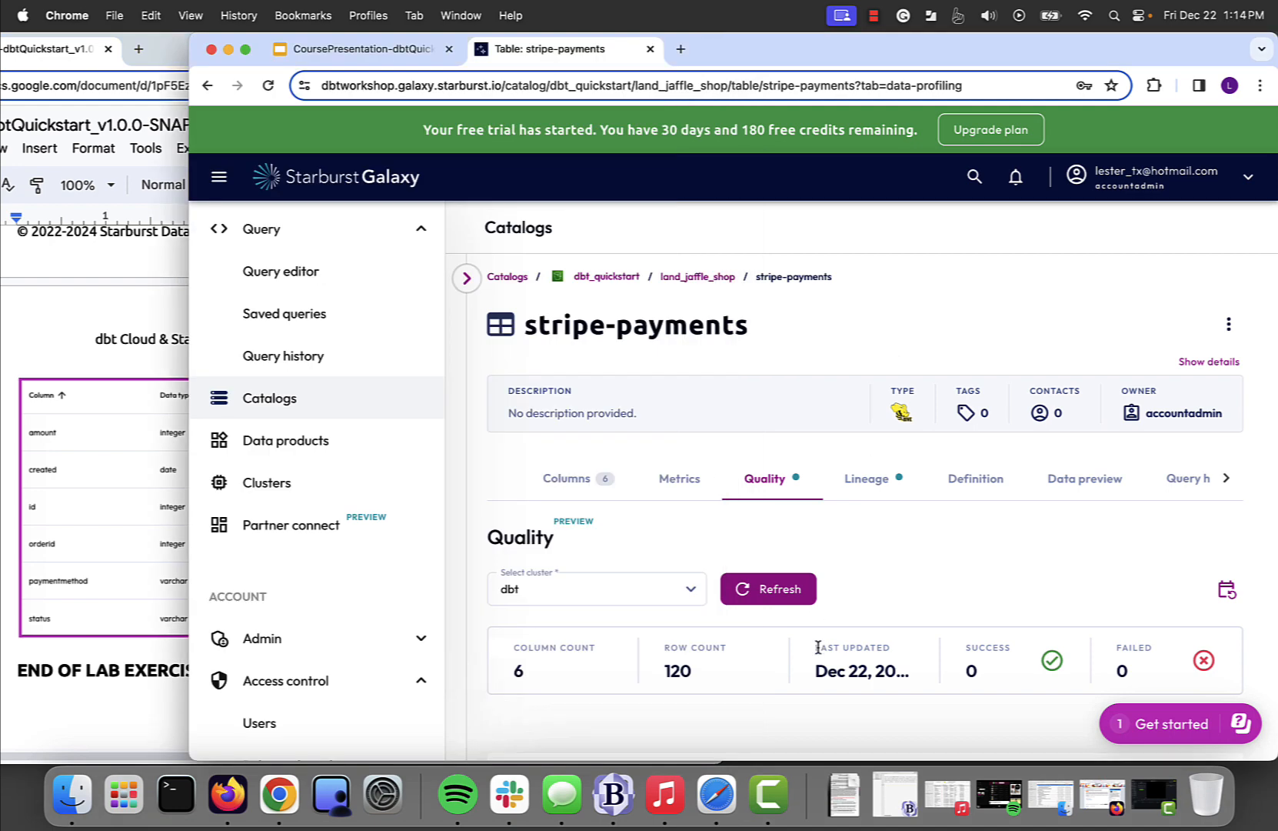
pyautogui.scroll(-3, 817, 646)
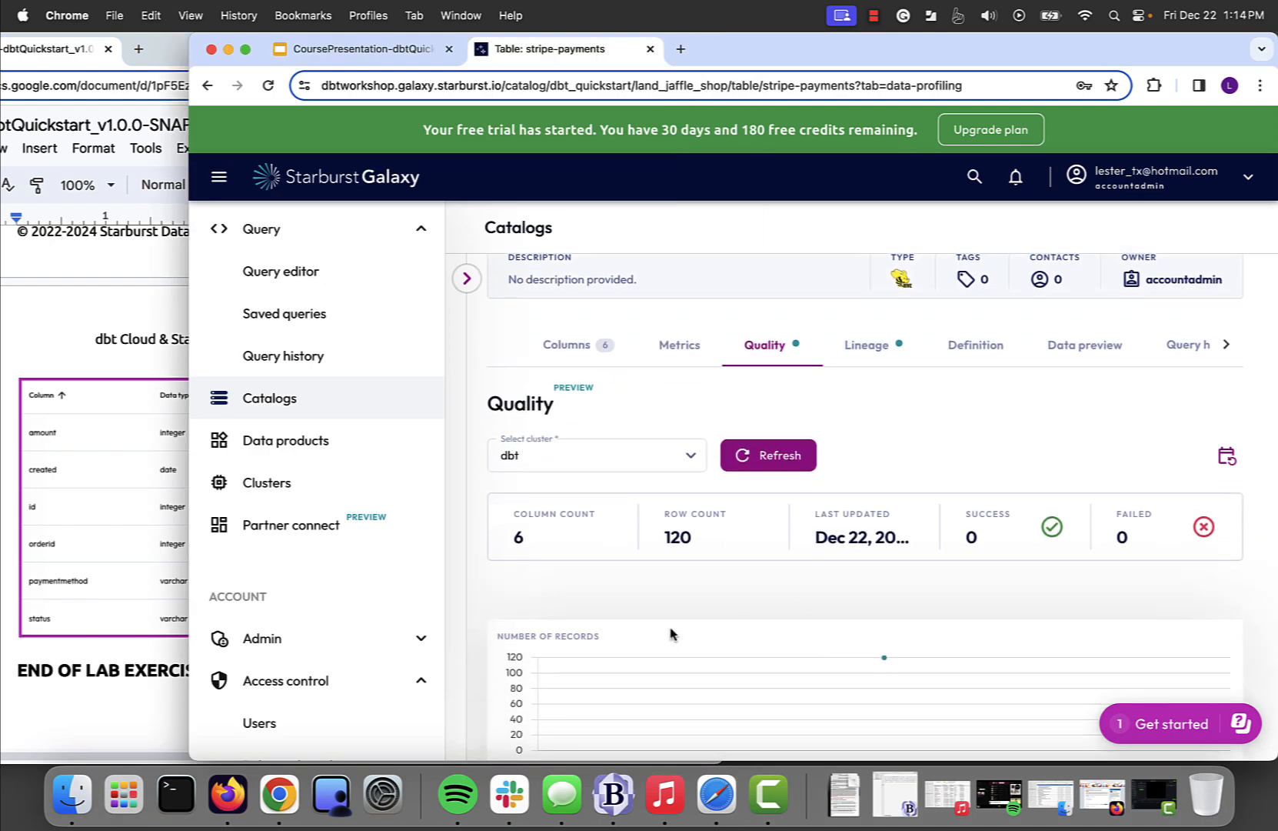
pyautogui.scroll(-5, 670, 633)
pyautogui.scroll(-4, 788, 579)
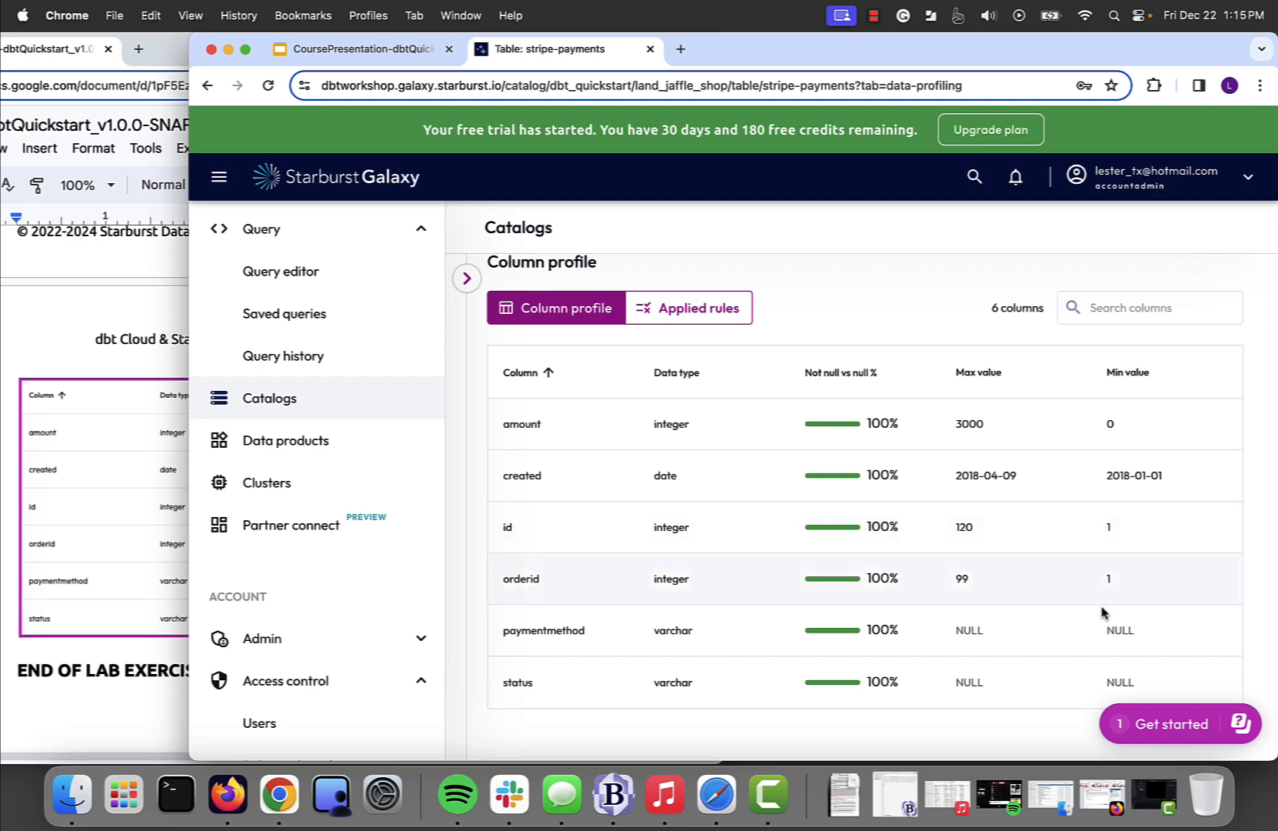
# - Check the lab guide for any remaining instructions after the Column profile example
pyautogui.click(106, 715)
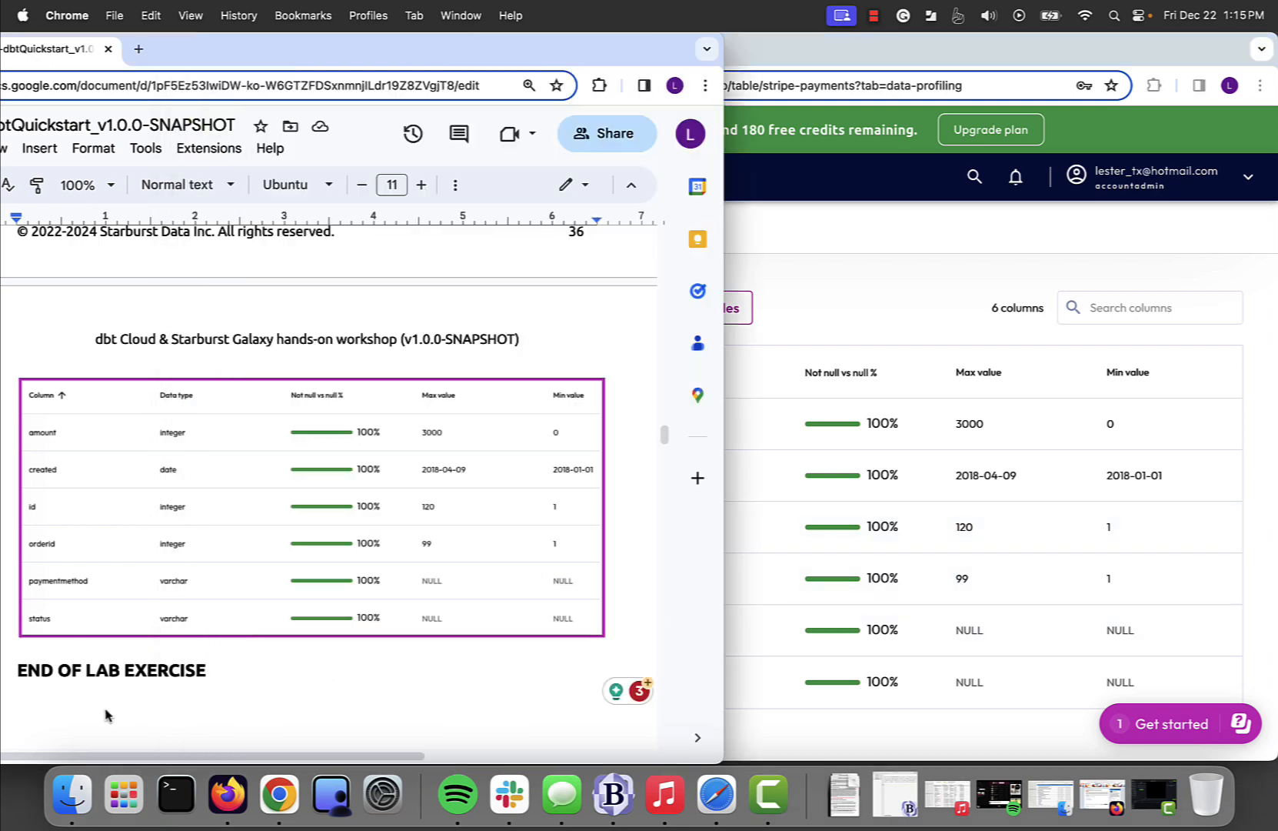
pyautogui.scroll(-10, 342, 622)
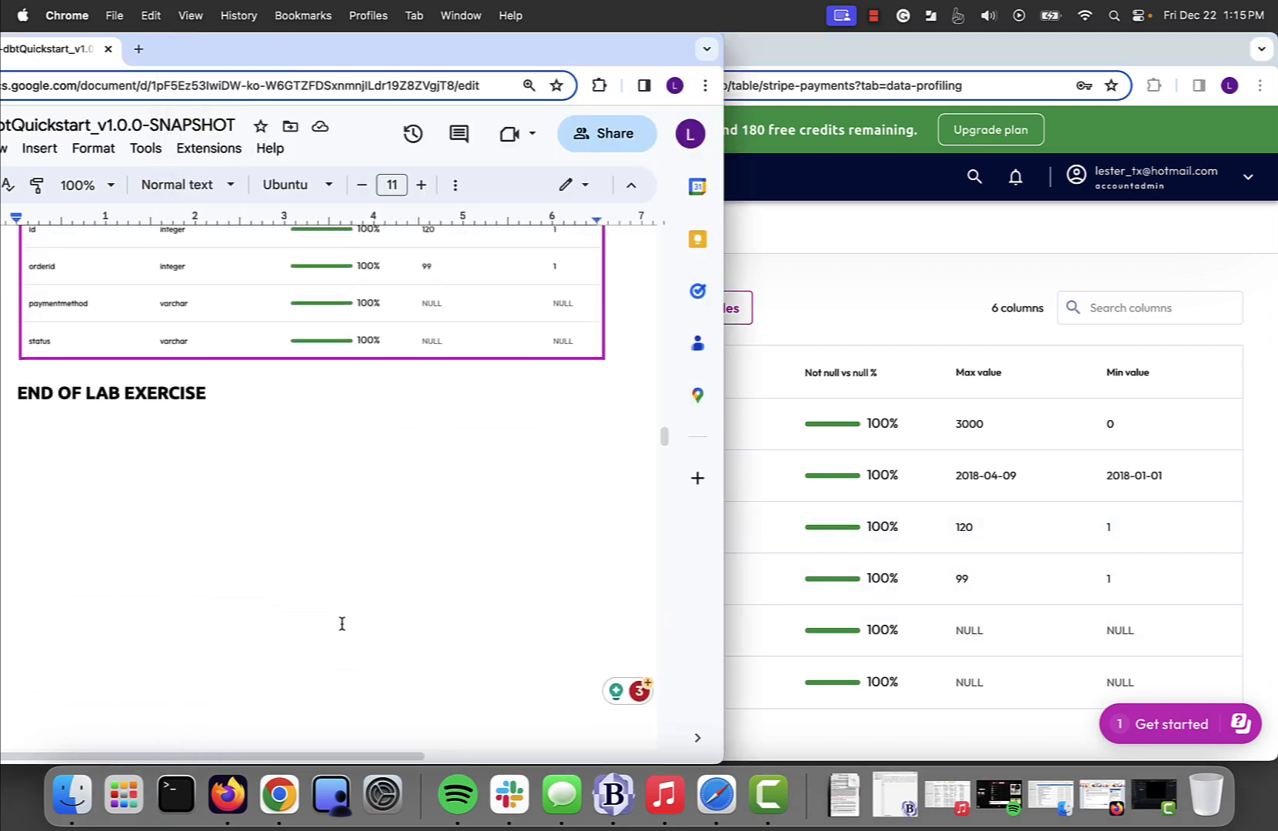
pyautogui.click(859, 297)
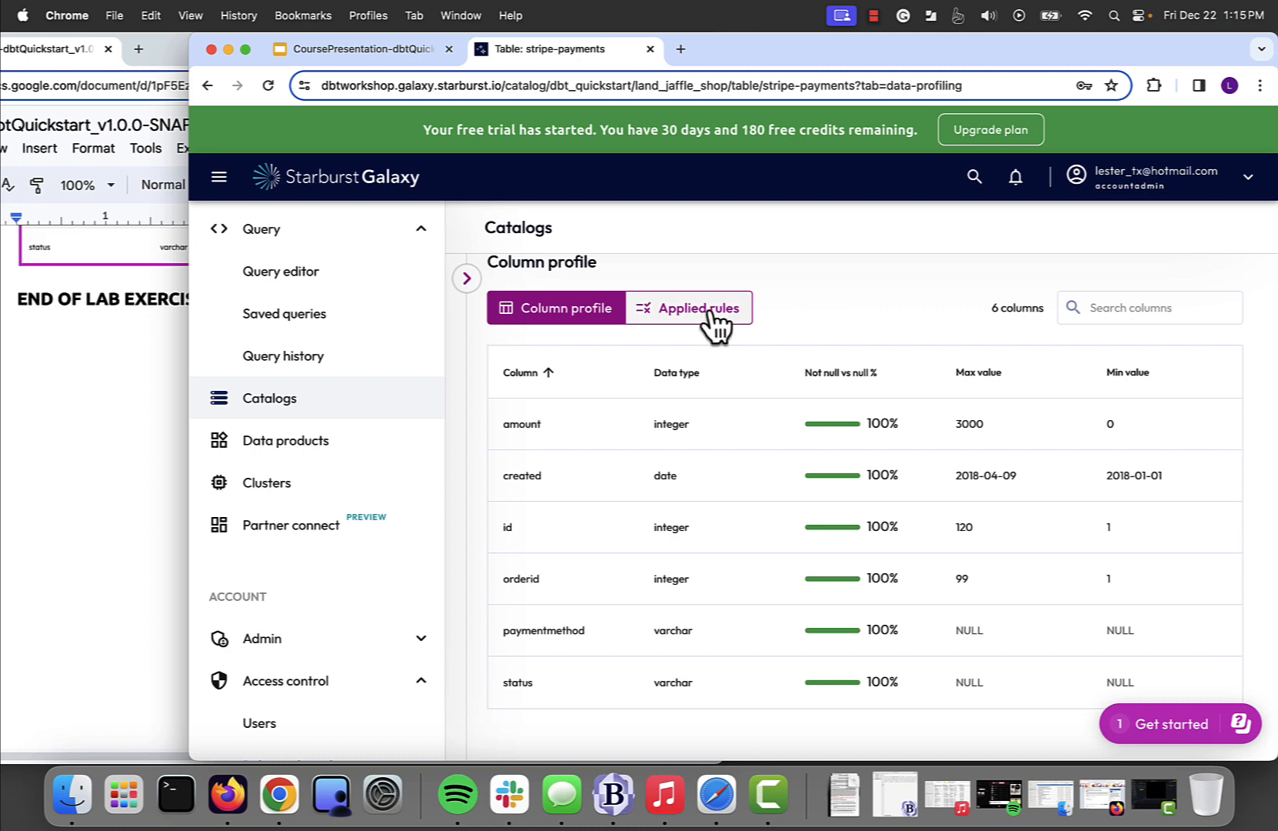
pyautogui.click(83, 511)
pyautogui.scroll(1, 83, 511)
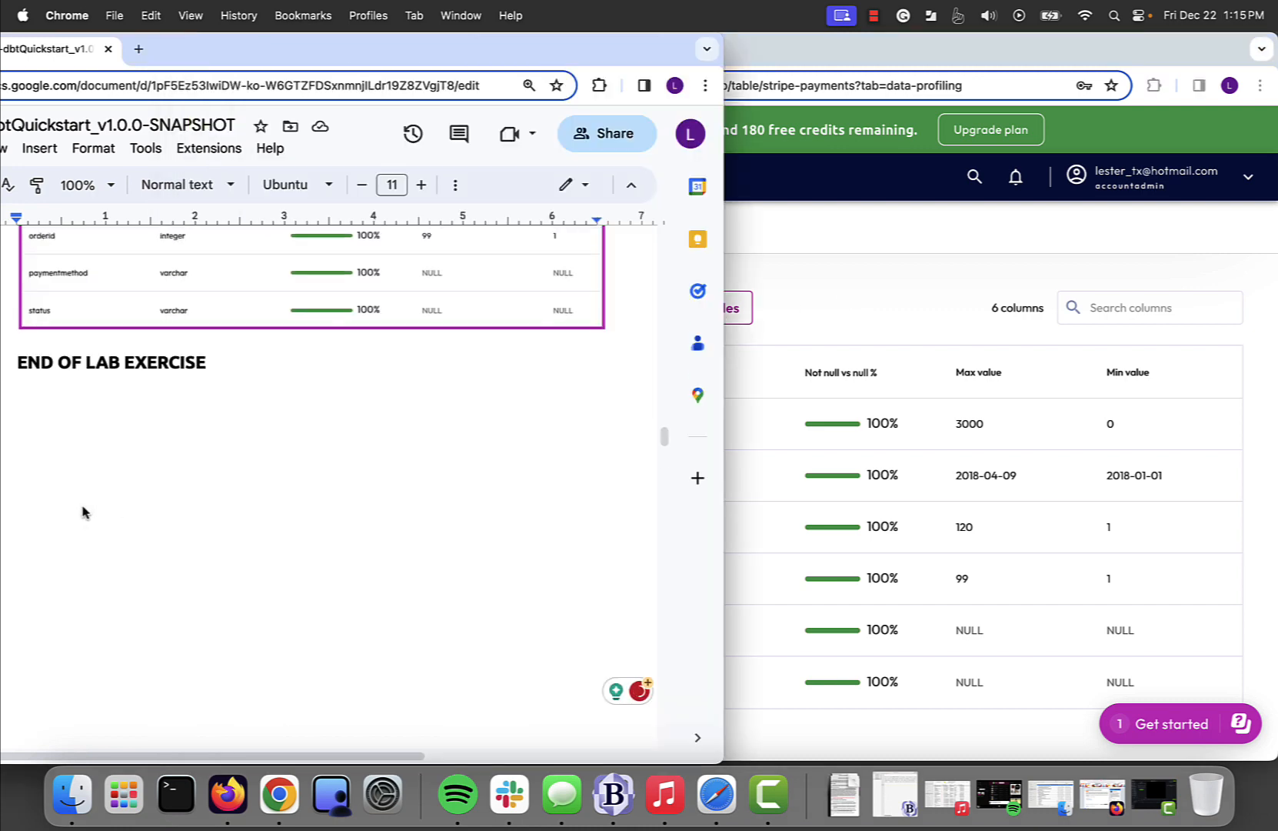
pyautogui.scroll(2, 84, 511)
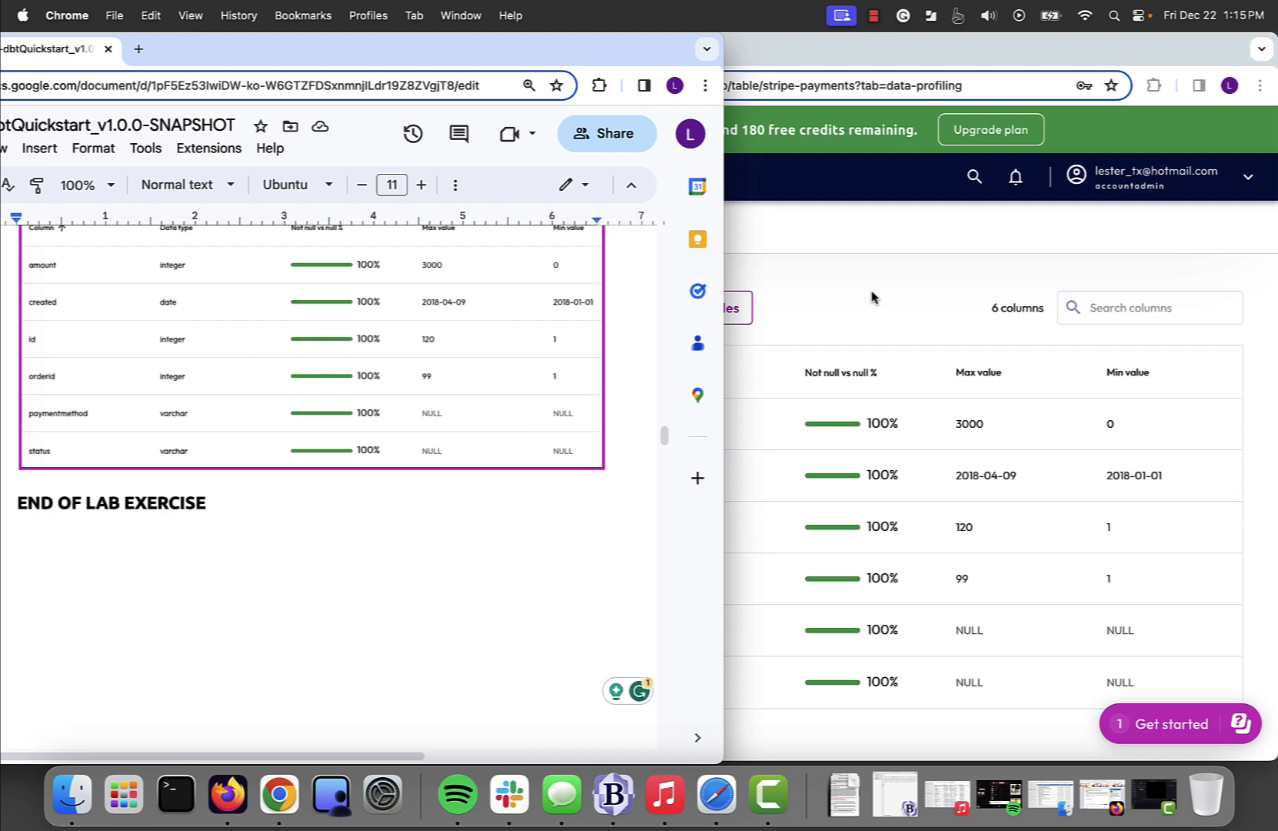
pyautogui.click(876, 15)
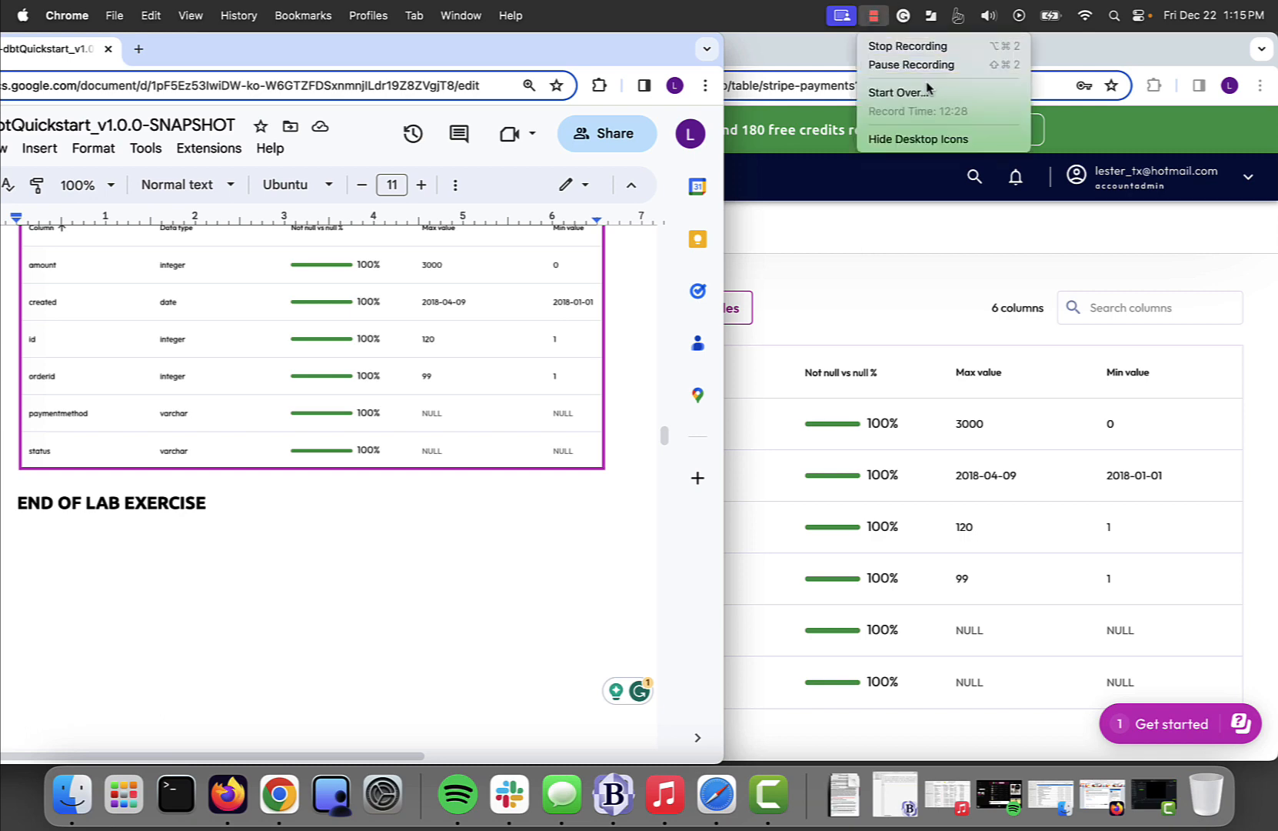